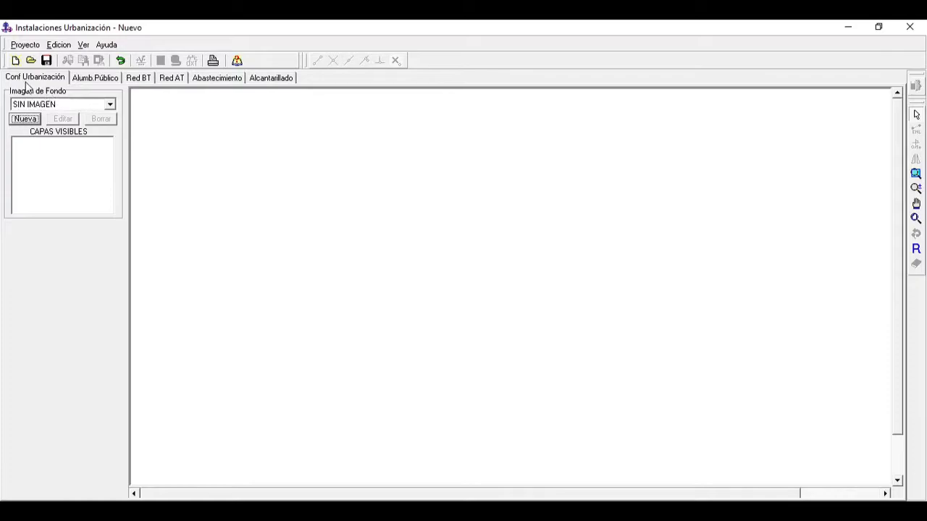
# Step: Check which file formats the loader for a new background image accepts, and leave without loading anything
pyautogui.click(25, 118)
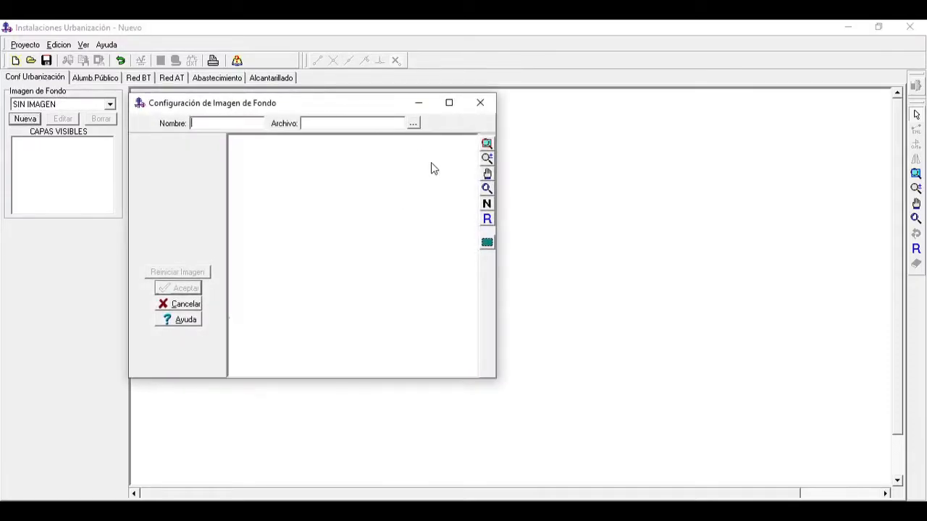
pyautogui.click(413, 125)
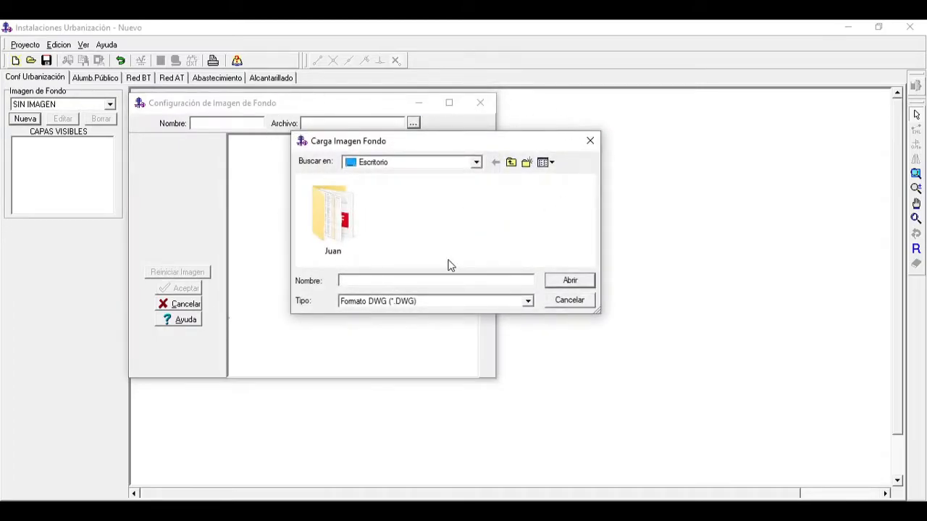
pyautogui.click(530, 303)
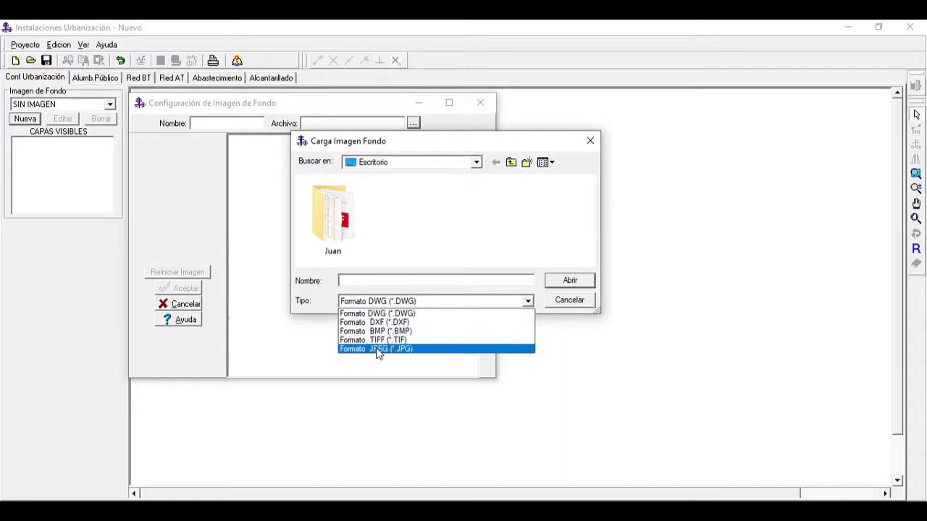
pyautogui.click(570, 300)
pyautogui.click(569, 300)
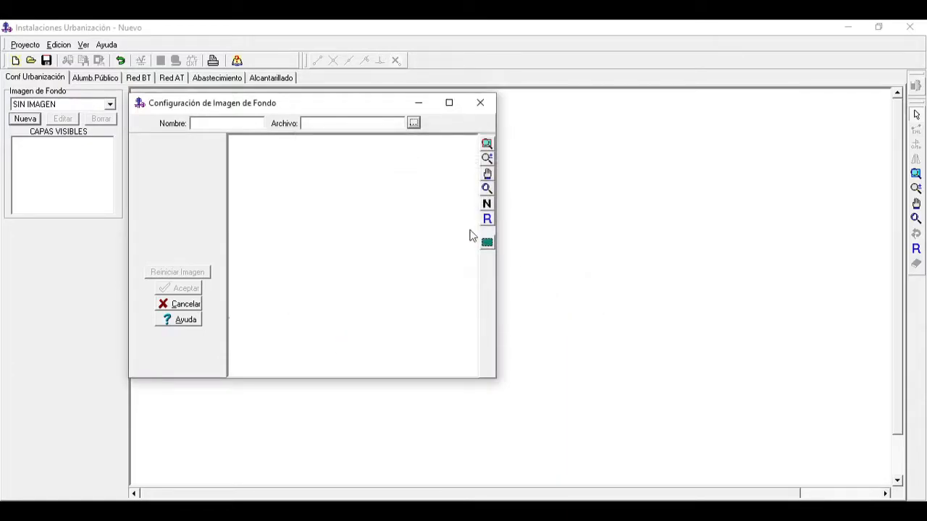
pyautogui.click(479, 106)
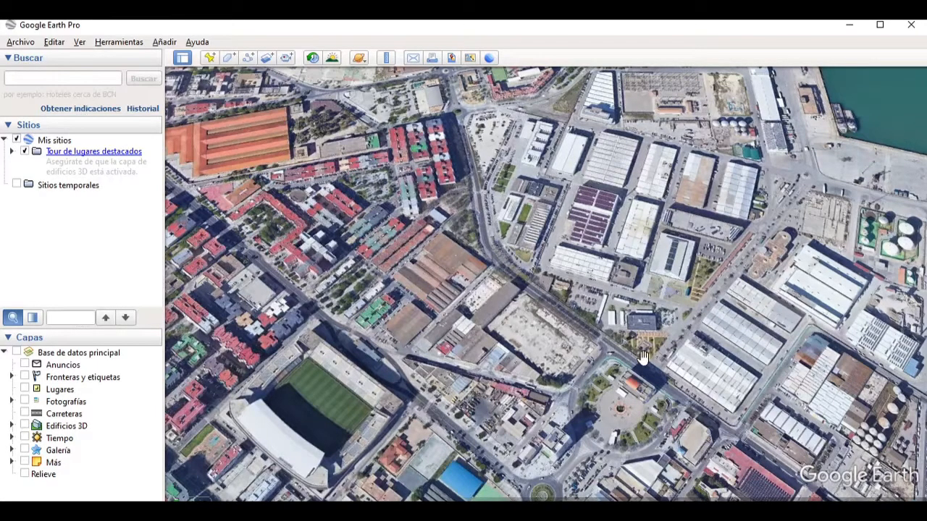
# Step: In Google Earth Pro, orient the map to north and frame the stadium and the neighbouring industrial area
pyautogui.moveTo(675, 336); pyautogui.dragTo(671, 344)
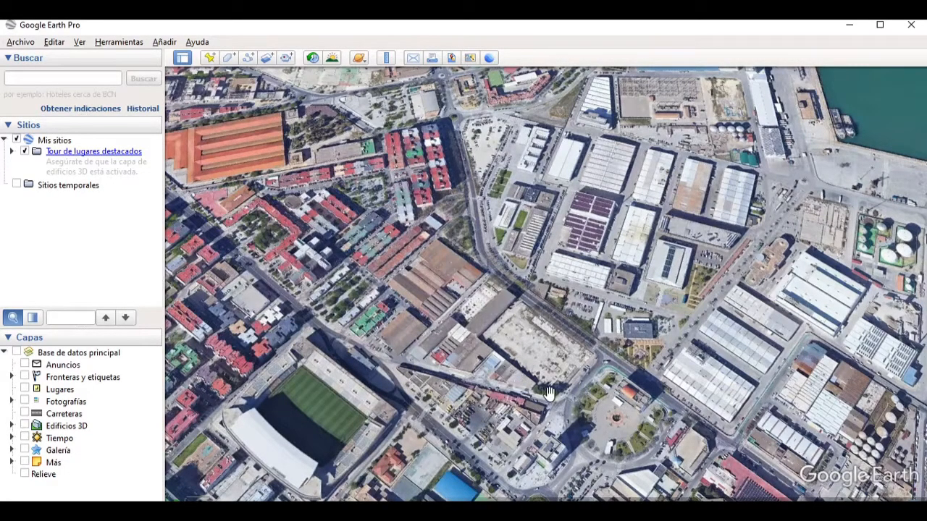
pyautogui.moveTo(543, 396); pyautogui.dragTo(543, 390)
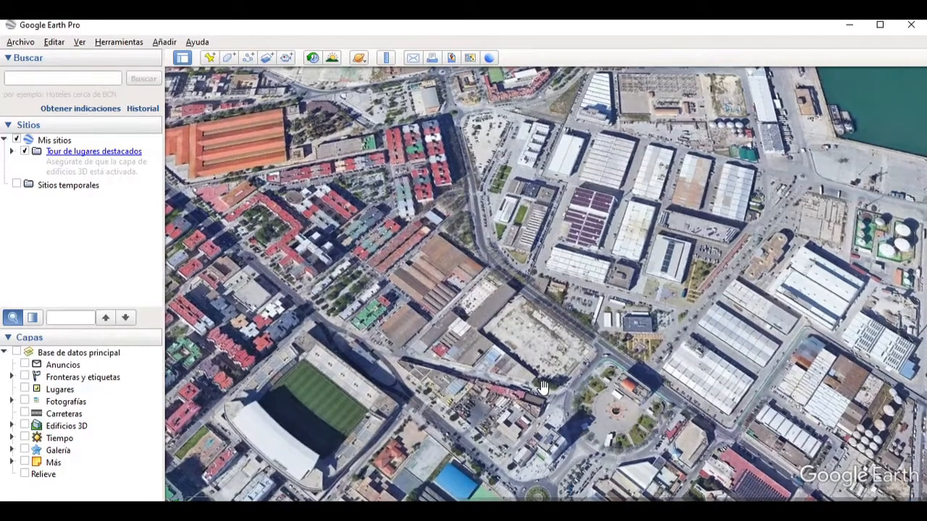
pyautogui.press('n')
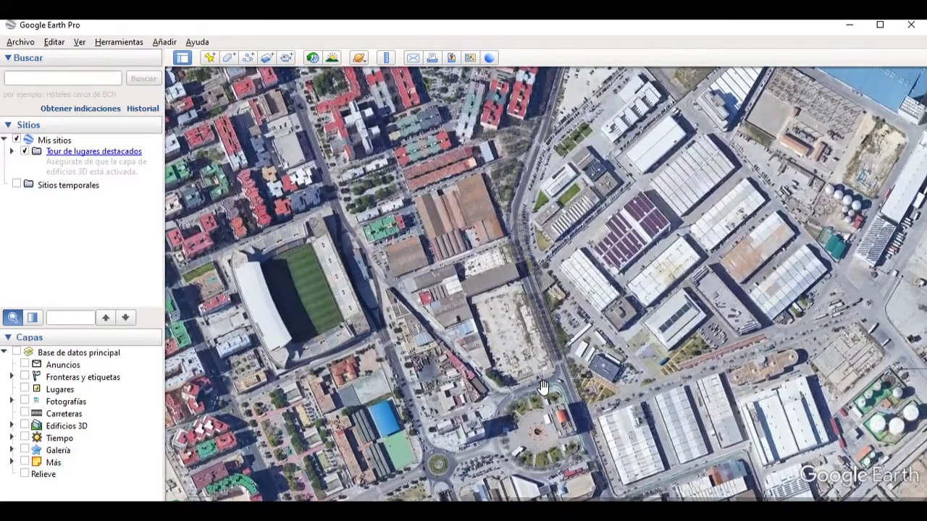
pyautogui.moveTo(572, 275)
pyautogui.mouseDown()
pyautogui.moveTo(565, 312)
pyautogui.moveTo(572, 292)
pyautogui.mouseUp()
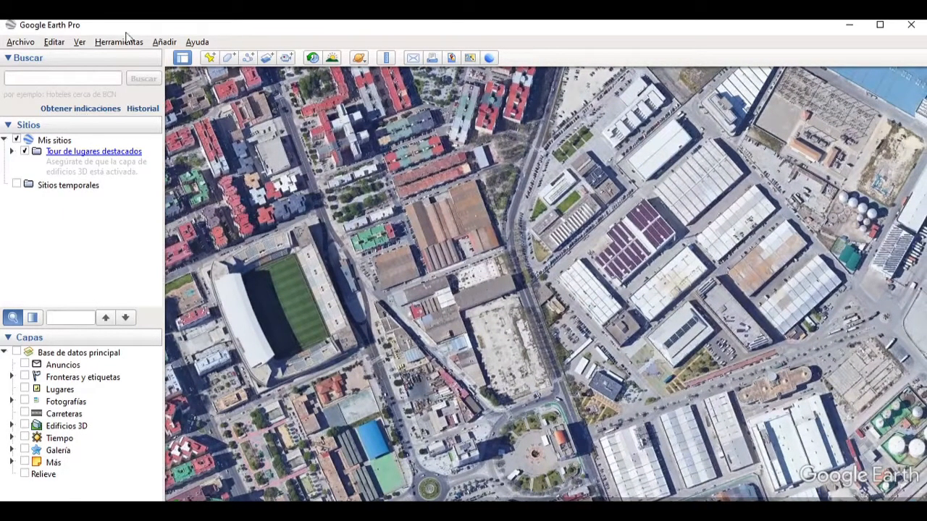
# Step: Prepare the map for saving as an image, excluding the title and description from the map elements
pyautogui.click(20, 44)
pyautogui.moveTo(65, 72)
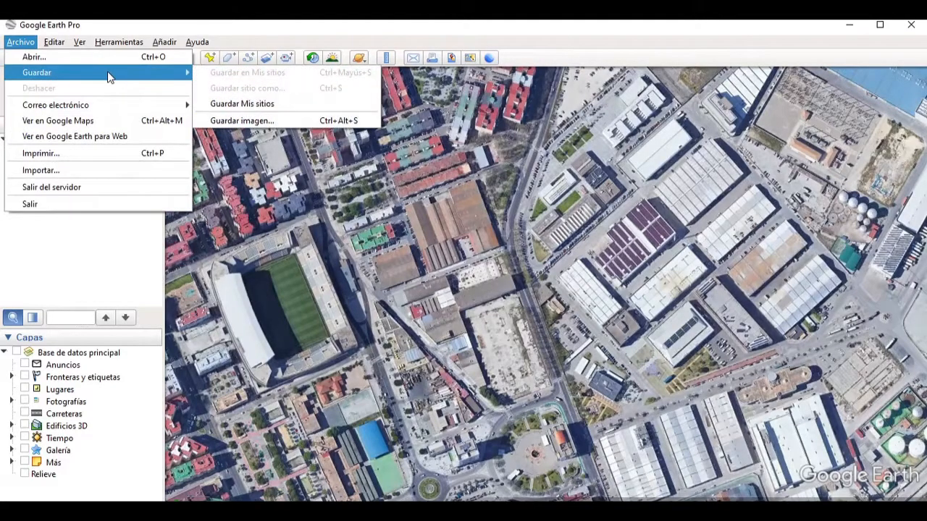
pyautogui.click(242, 120)
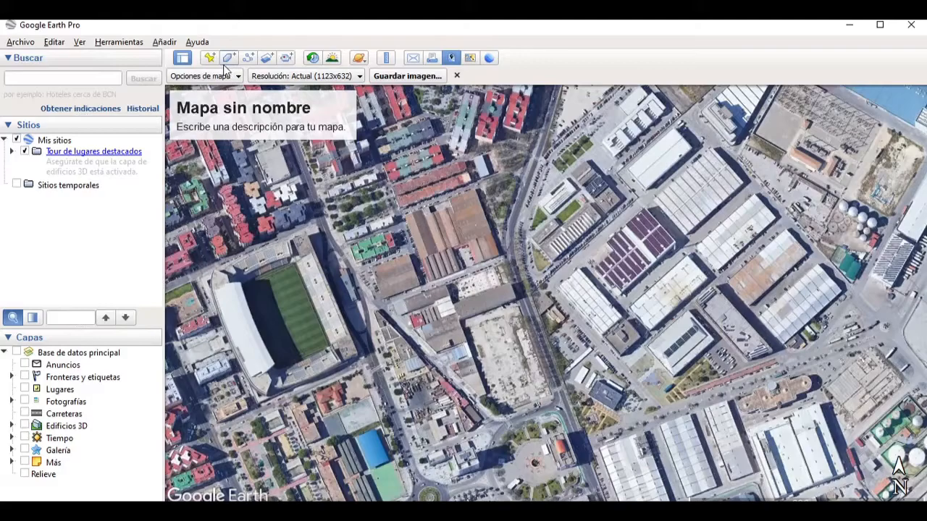
pyautogui.click(202, 75)
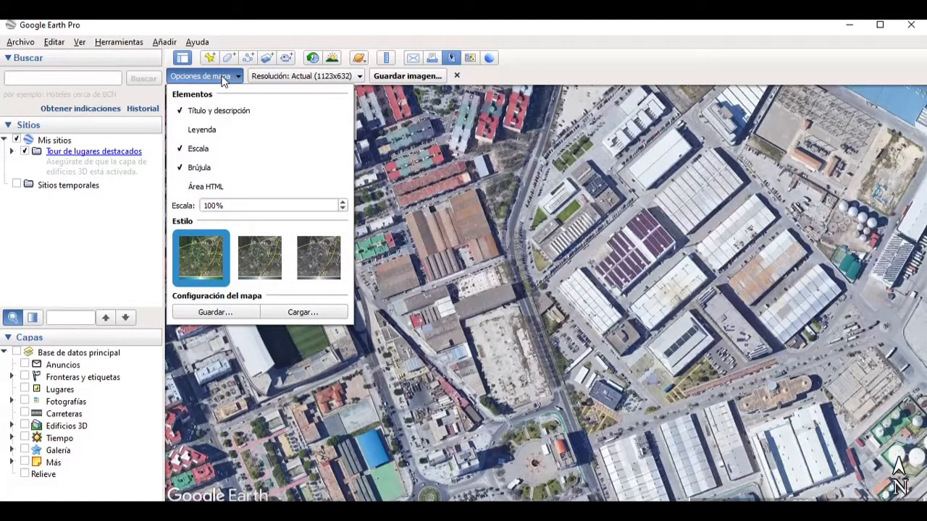
pyautogui.click(181, 112)
# Step: Save the map image to the desktop as a JPEG named Proyecto Cádiz and close Google Earth Pro
pyautogui.click(415, 77)
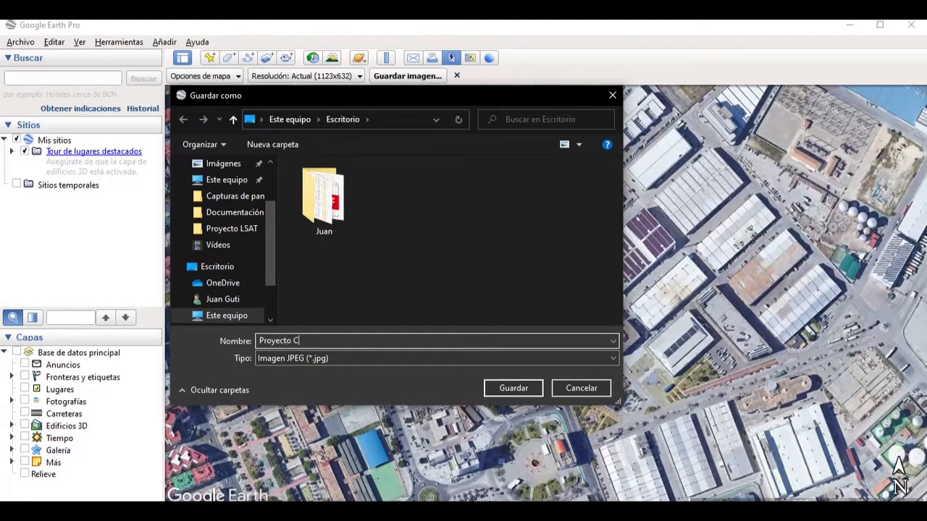
pyautogui.press('Return')
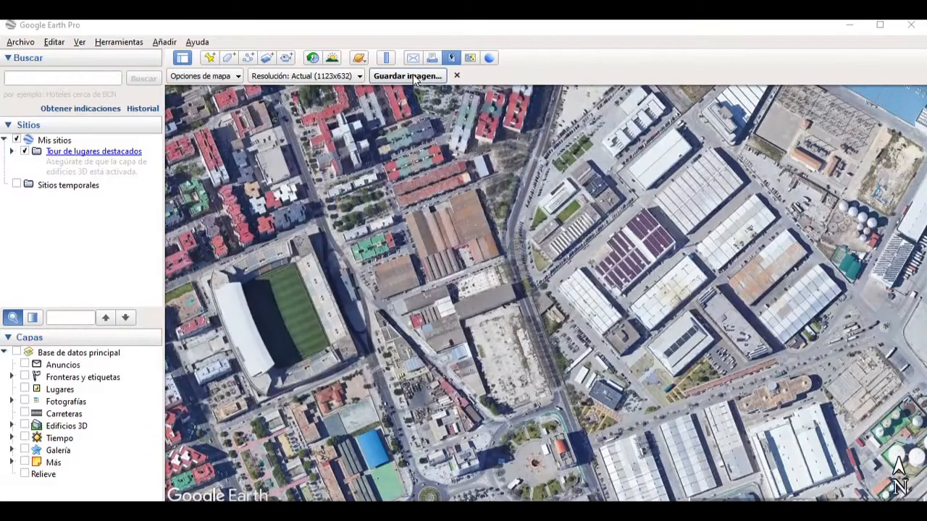
pyautogui.click(911, 24)
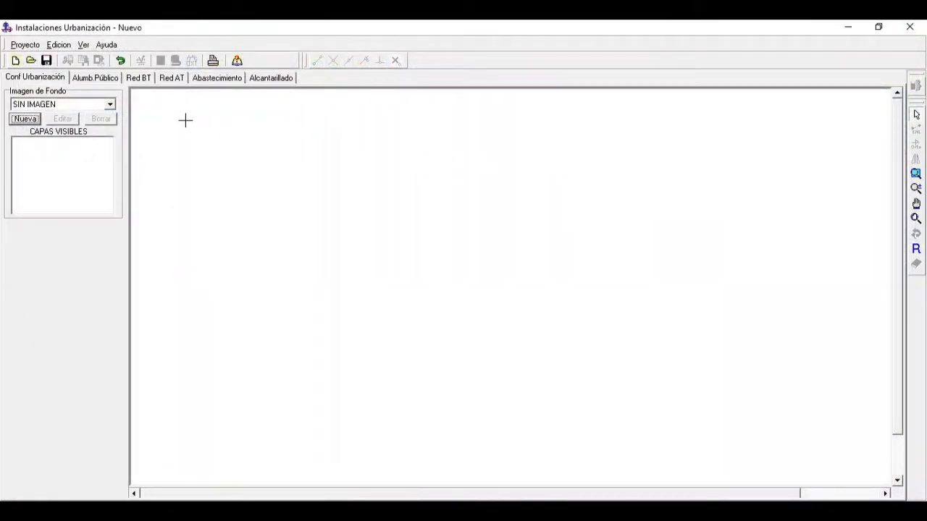
# Step: Add a new background image from the JPEG file Proyecto Cádiz, keeping the proposed width and height
pyautogui.click(25, 119)
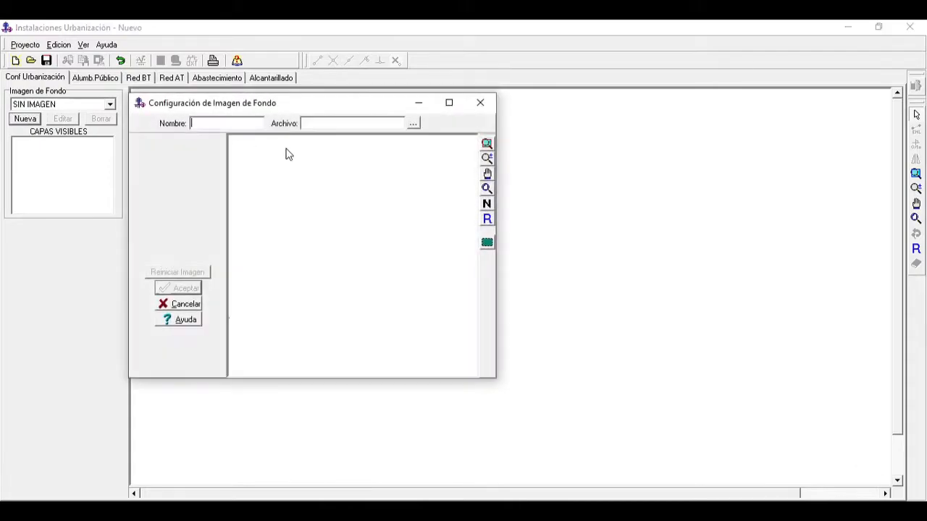
pyautogui.click(410, 126)
pyautogui.click(529, 301)
pyautogui.click(430, 350)
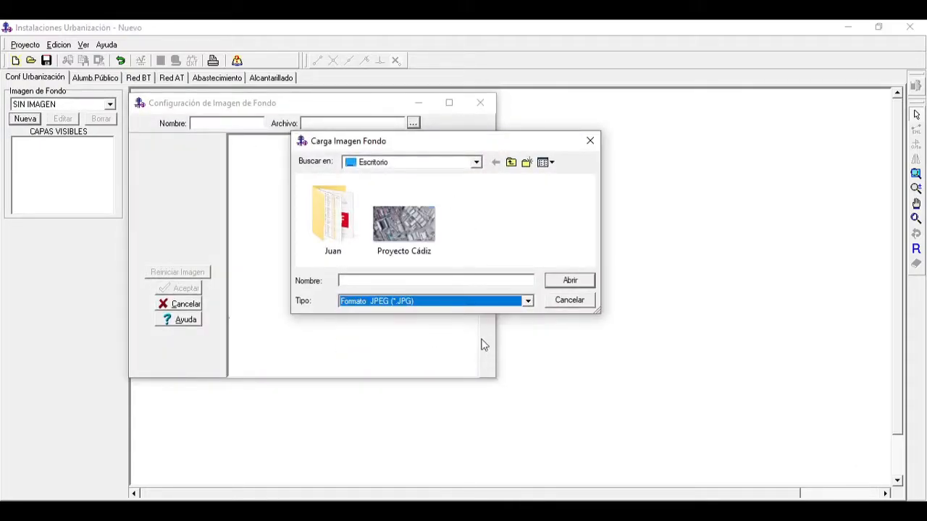
pyautogui.doubleClick(418, 254)
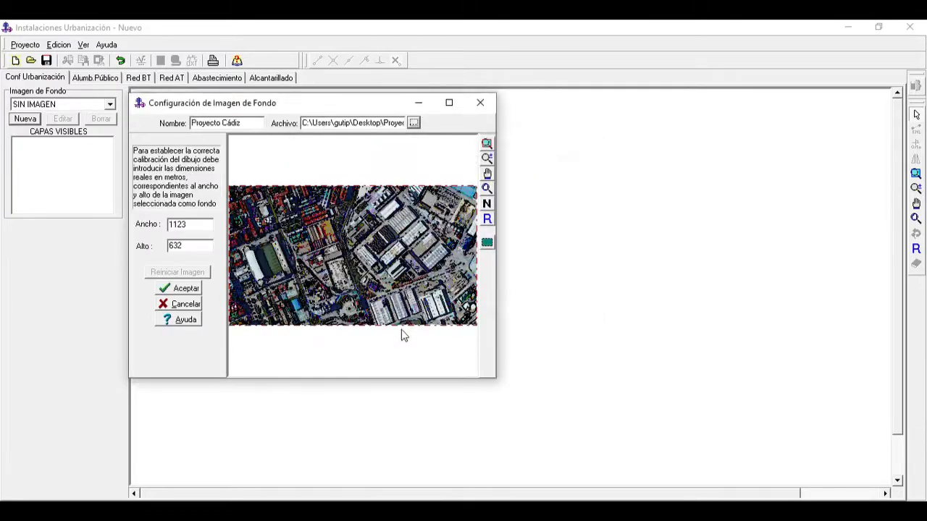
pyautogui.click(183, 289)
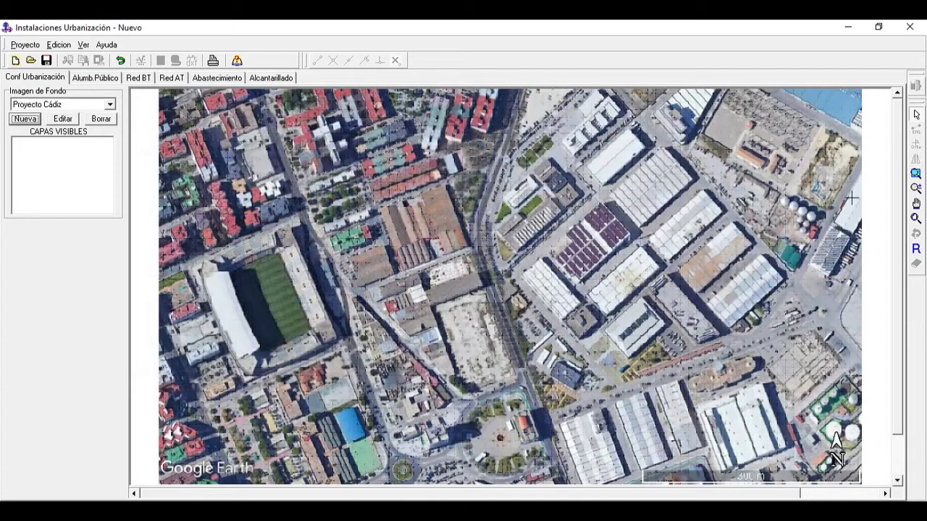
# Step: In the Red AT network, bring the complete 300 m scale bar of the background image into close view
pyautogui.click(917, 189)
pyautogui.moveTo(736, 330); pyautogui.dragTo(686, 302)
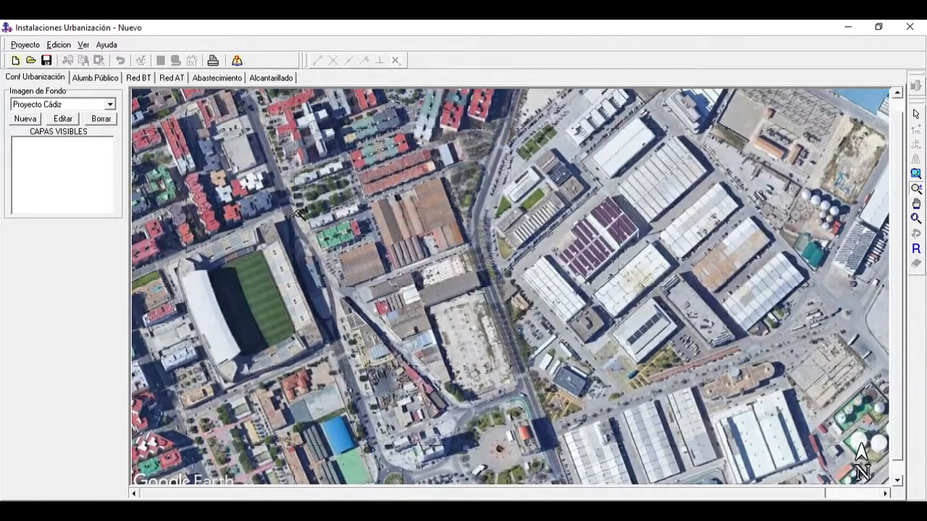
pyautogui.click(172, 77)
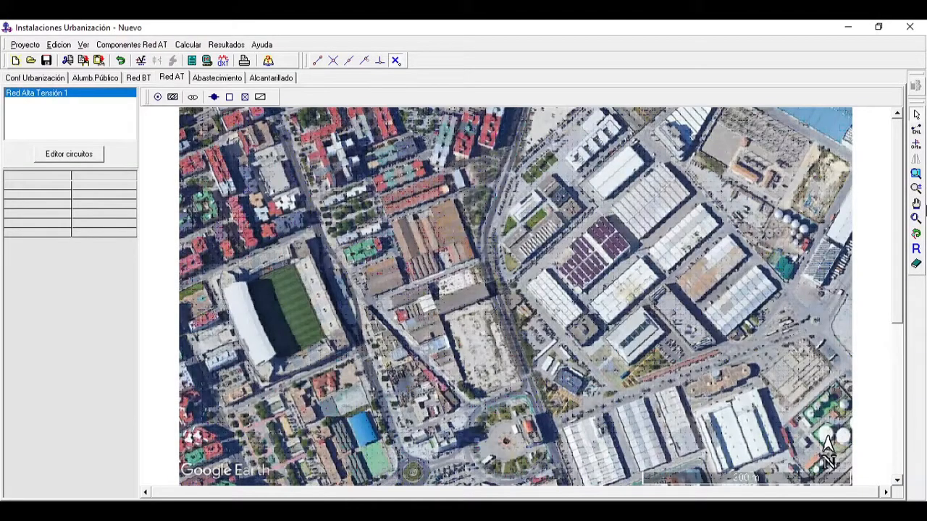
pyautogui.click(918, 204)
pyautogui.moveTo(756, 410); pyautogui.dragTo(572, 307)
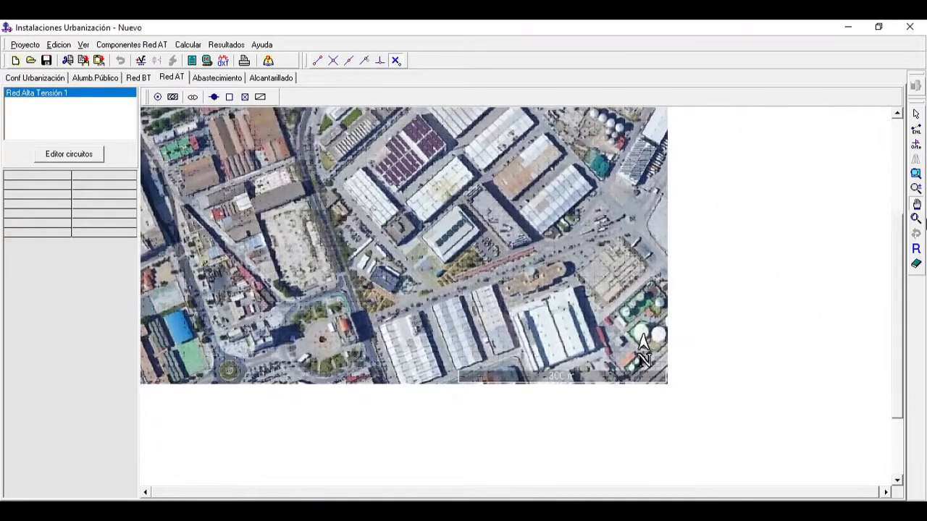
pyautogui.click(916, 192)
pyautogui.moveTo(679, 389); pyautogui.dragTo(571, 282)
pyautogui.moveTo(711, 427); pyautogui.dragTo(581, 328)
pyautogui.moveTo(760, 437); pyautogui.dragTo(637, 348)
pyautogui.click(917, 206)
pyautogui.moveTo(750, 311); pyautogui.dragTo(627, 208)
pyautogui.click(916, 189)
pyautogui.moveTo(691, 418); pyautogui.dragTo(877, 241)
pyautogui.click(917, 206)
pyautogui.moveTo(703, 326); pyautogui.dragTo(722, 320)
pyautogui.click(916, 188)
pyautogui.moveTo(719, 449); pyautogui.dragTo(697, 417)
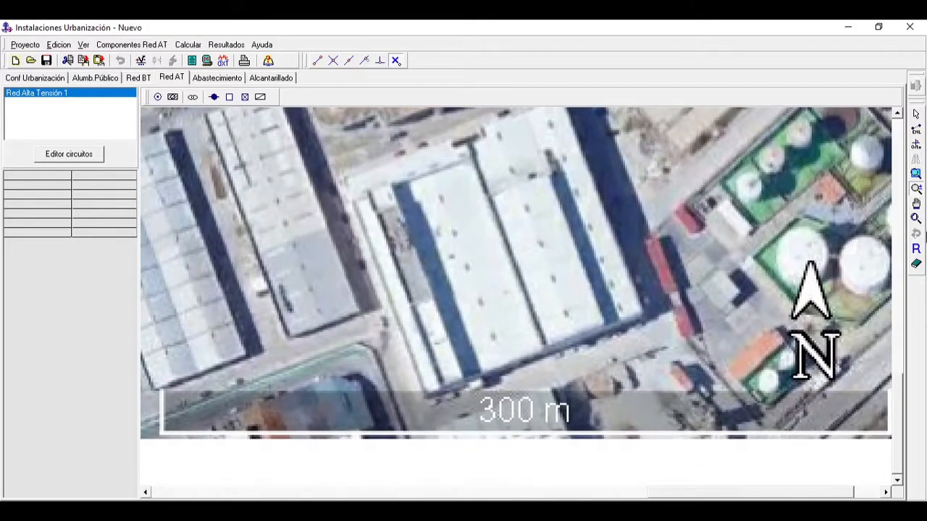
pyautogui.click(916, 203)
pyautogui.moveTo(787, 286); pyautogui.dragTo(775, 287)
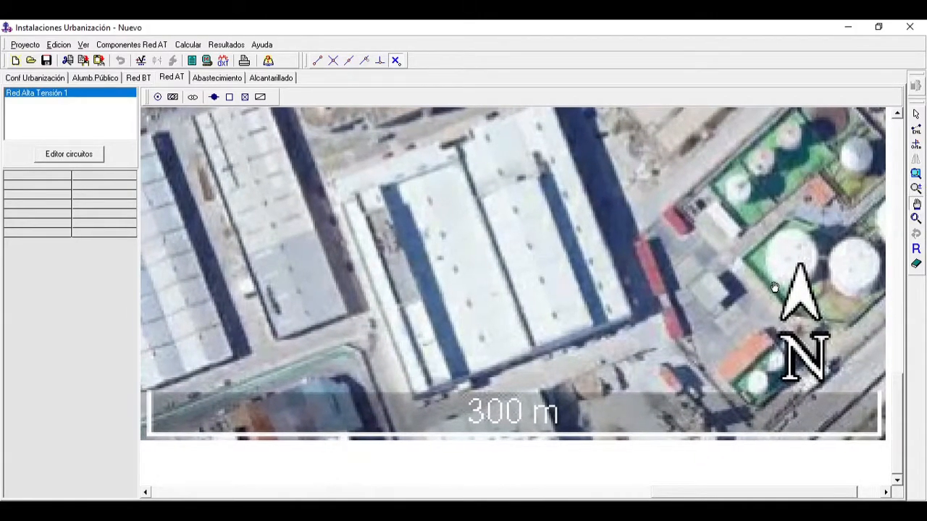
# Step: Measure the 300 m scale bar with a trial branch from a Conexion a Red AT node at its left end, and delete that node
pyautogui.click(158, 97)
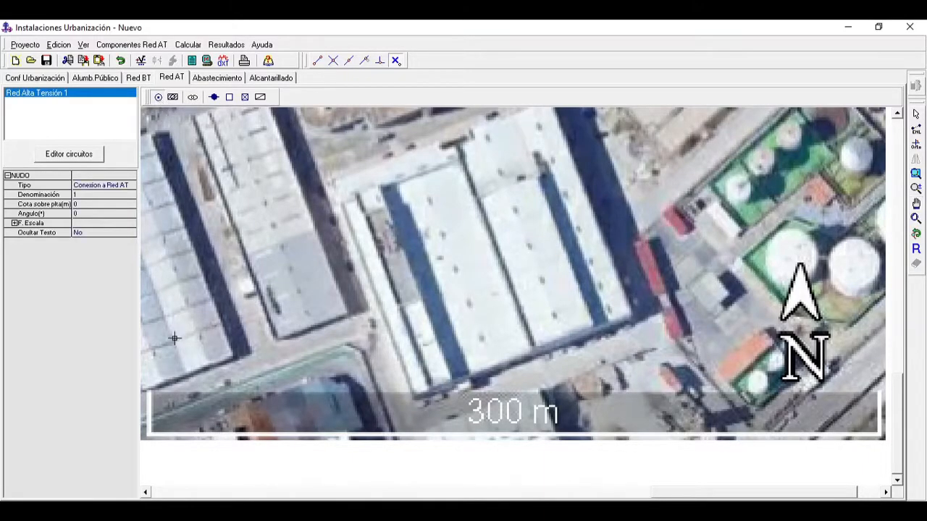
pyautogui.click(148, 433)
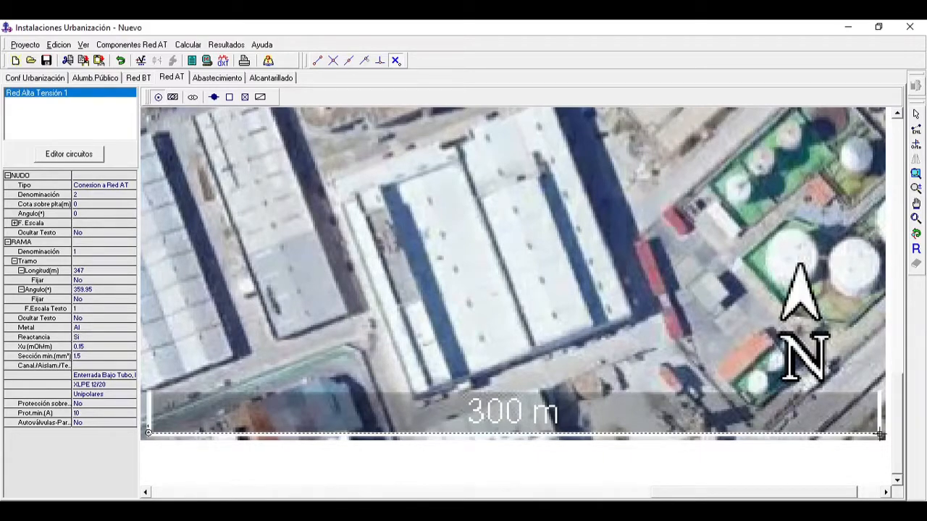
pyautogui.click(916, 115)
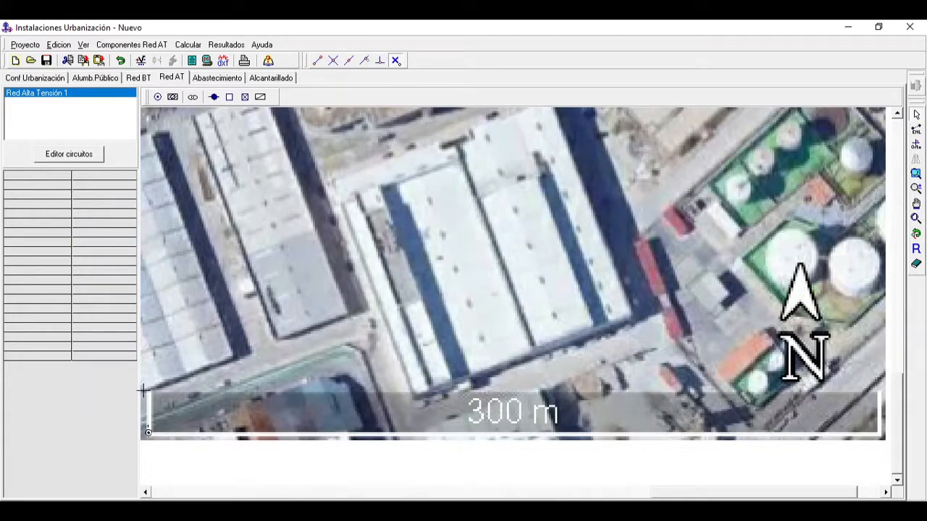
pyautogui.moveTo(142, 391); pyautogui.dragTo(182, 452)
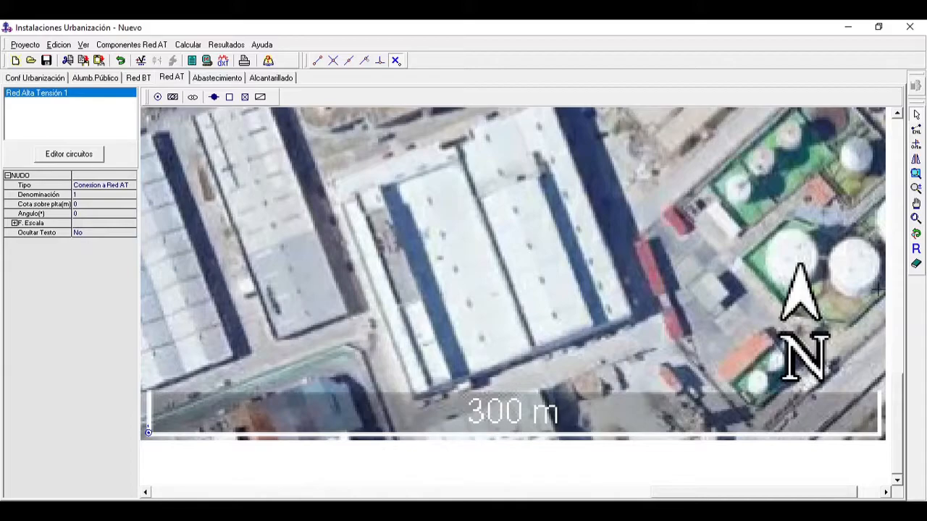
pyautogui.click(919, 265)
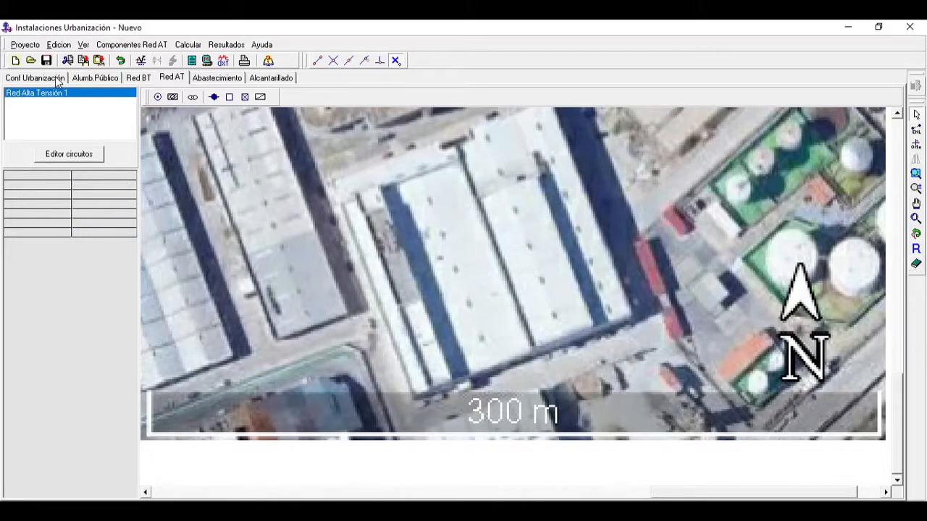
# Step: Recalibrate the Proyecto Cádiz background image by setting its real width to 970.8934 m and reducing its height to match
pyautogui.click(36, 78)
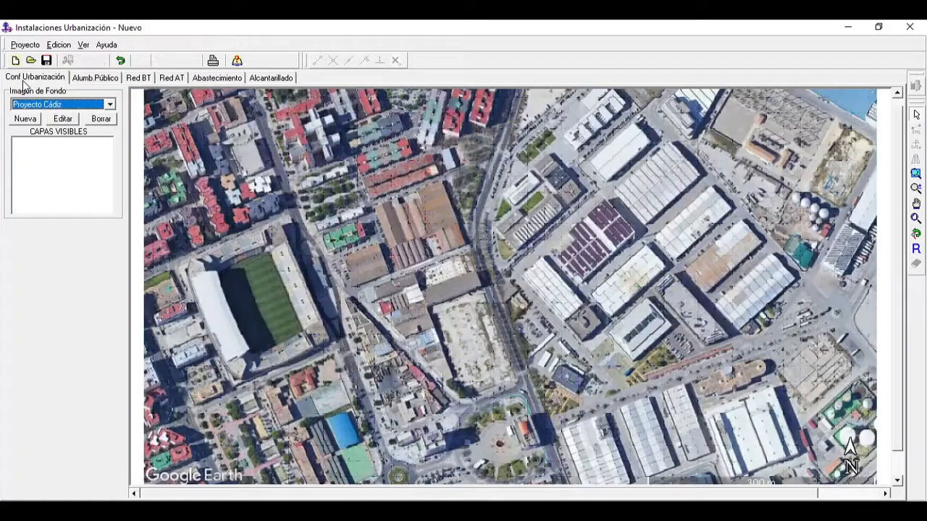
pyautogui.click(63, 118)
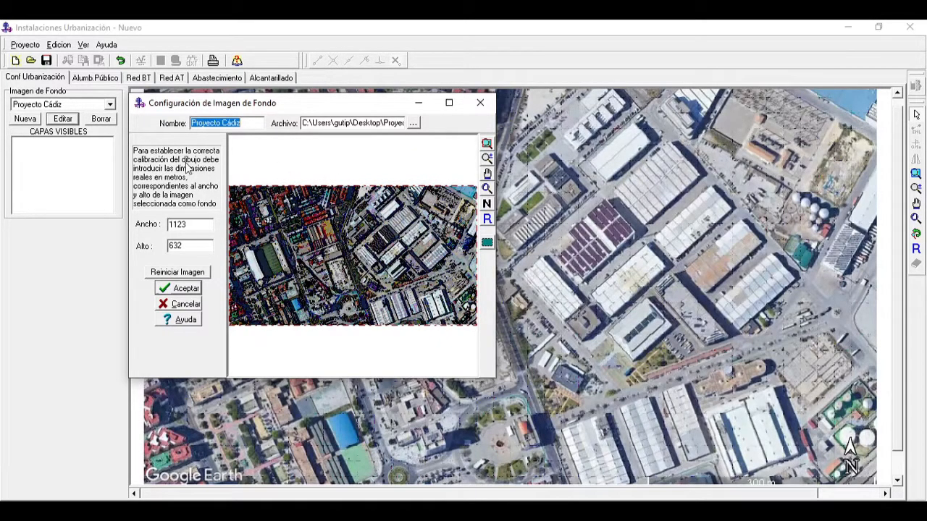
pyautogui.moveTo(193, 226); pyautogui.dragTo(145, 239)
pyautogui.write('970.8934')
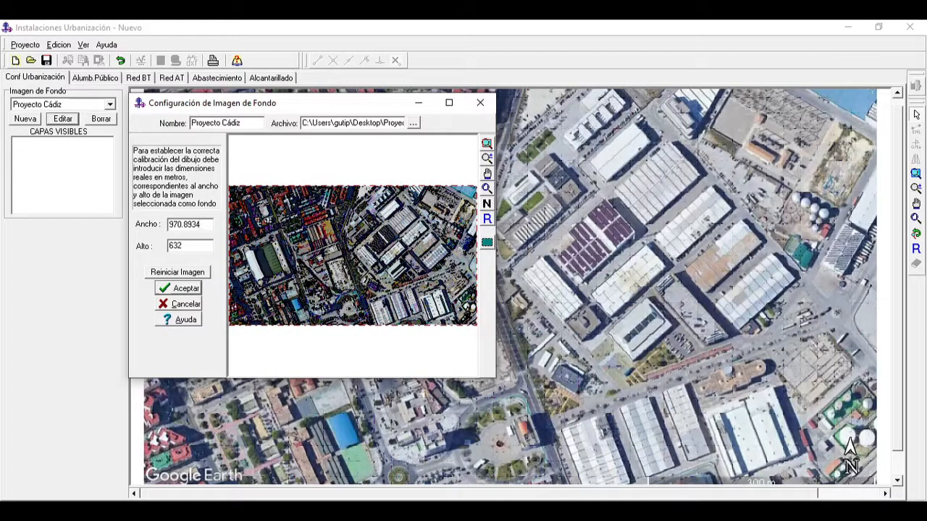
pyautogui.moveTo(196, 244); pyautogui.dragTo(99, 263)
pyautogui.write('542.053543')
pyautogui.click(181, 289)
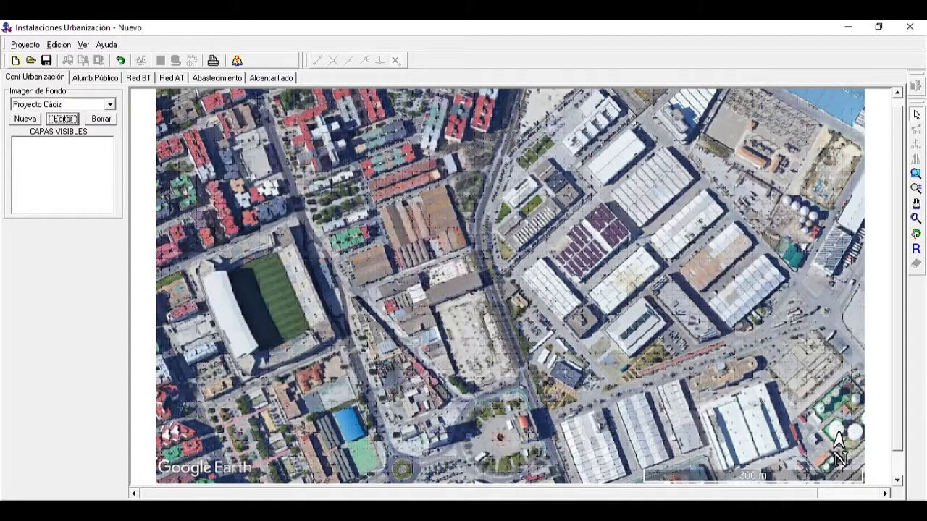
# Step: In the Red AT network, bring the full 300 m scale bar of the recalibrated background image into close view
pyautogui.click(173, 78)
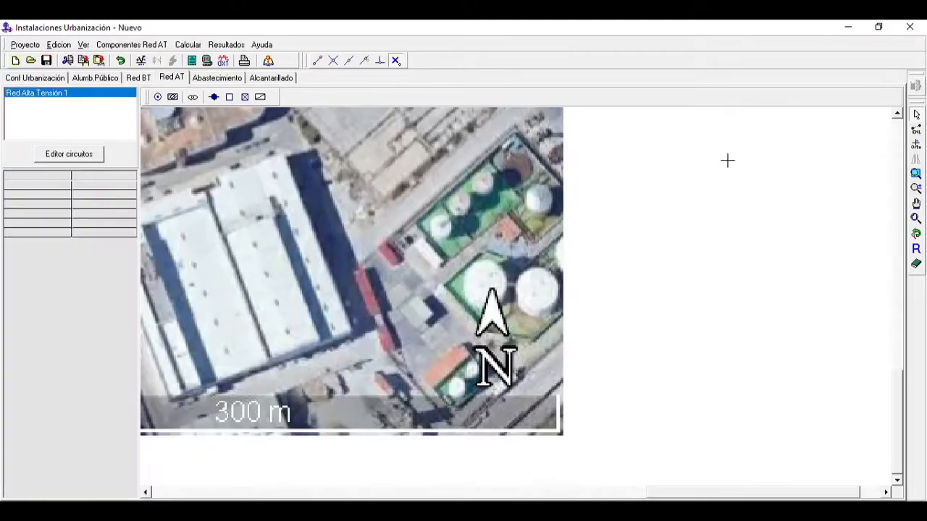
pyautogui.click(918, 206)
pyautogui.moveTo(563, 270); pyautogui.dragTo(779, 216)
pyautogui.moveTo(615, 289); pyautogui.dragTo(639, 307)
pyautogui.click(916, 188)
pyautogui.moveTo(573, 450); pyautogui.dragTo(538, 382)
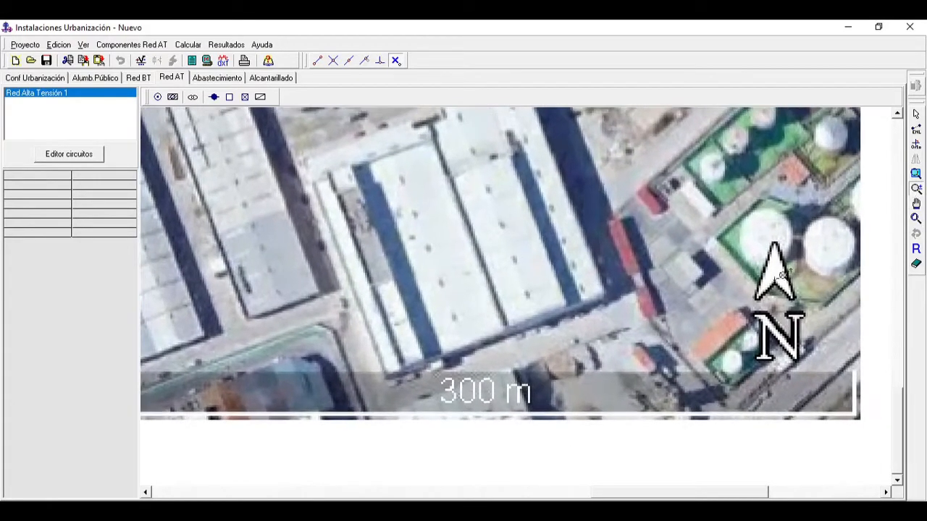
pyautogui.click(917, 204)
pyautogui.moveTo(590, 239); pyautogui.dragTo(615, 234)
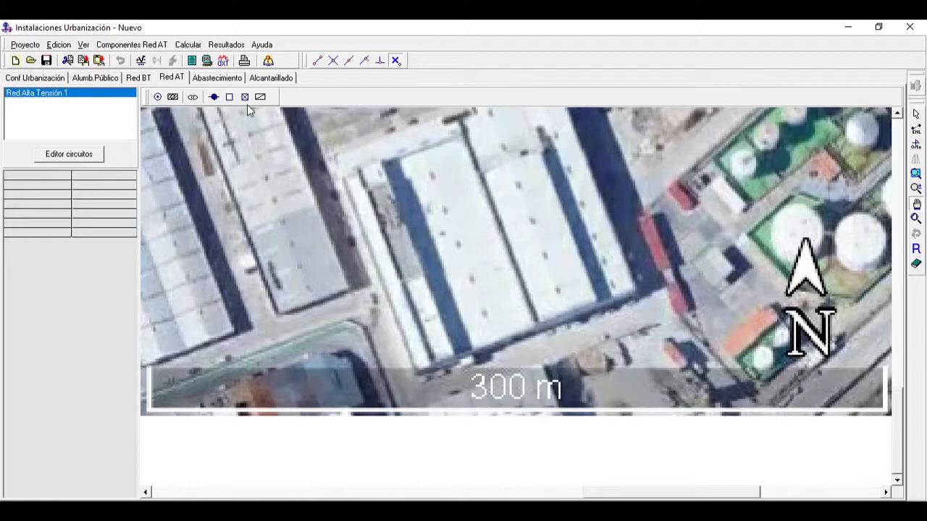
# Step: Check the recalibrated 300 m scale bar with a trial branch from a Conexion a Red AT node, and delete the node
pyautogui.click(158, 98)
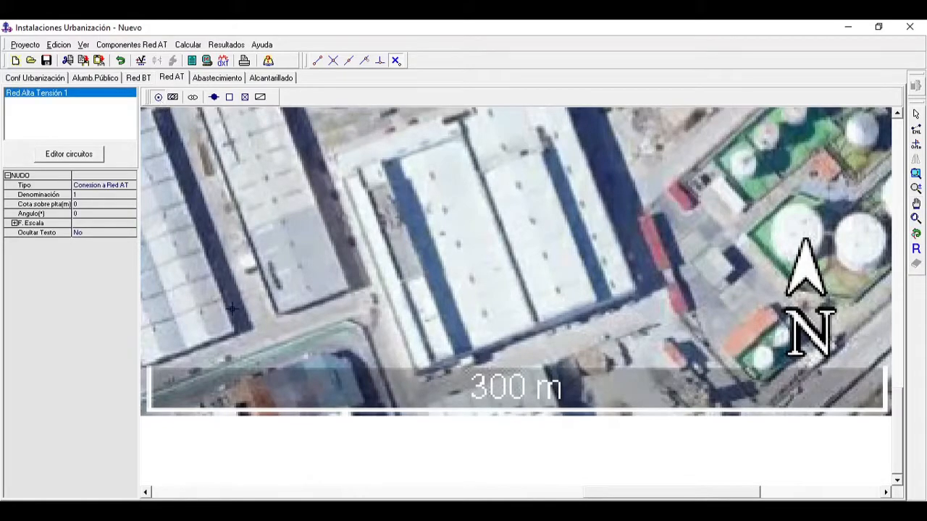
pyautogui.click(149, 409)
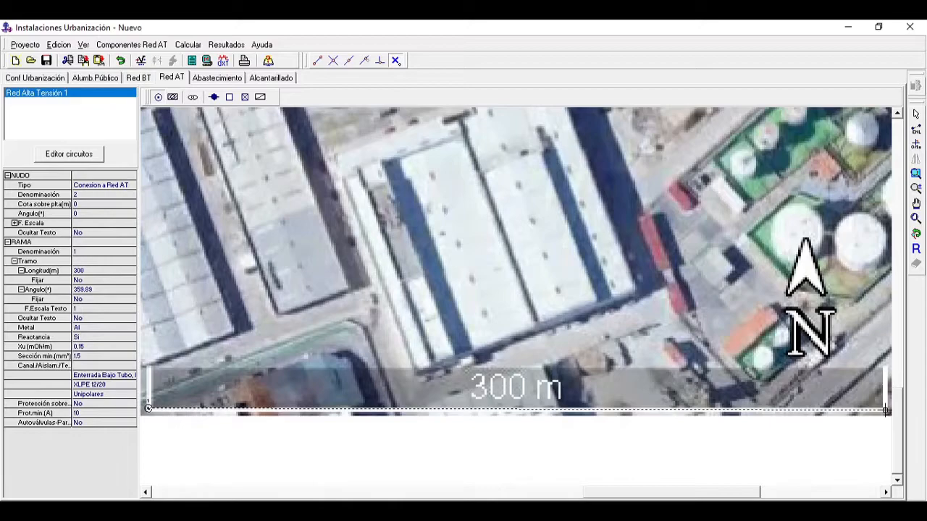
pyautogui.click(885, 411)
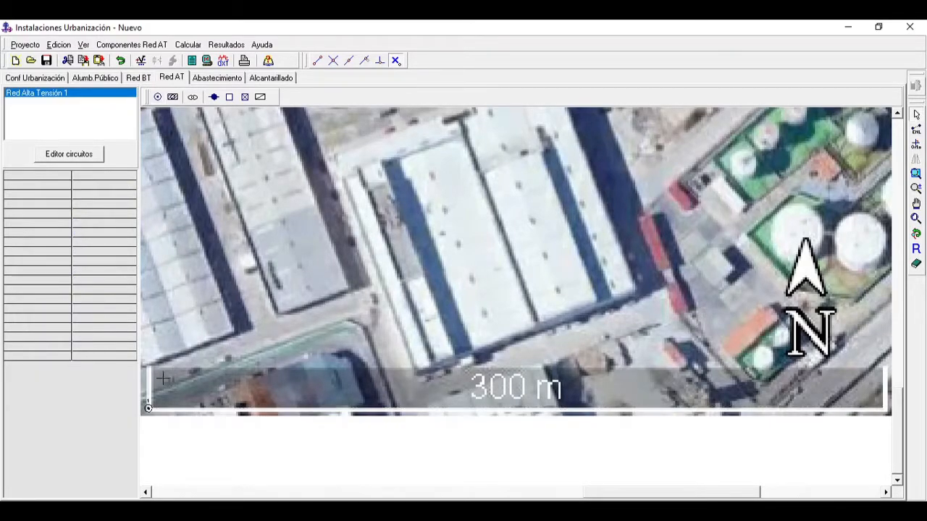
pyautogui.moveTo(142, 386); pyautogui.dragTo(203, 442)
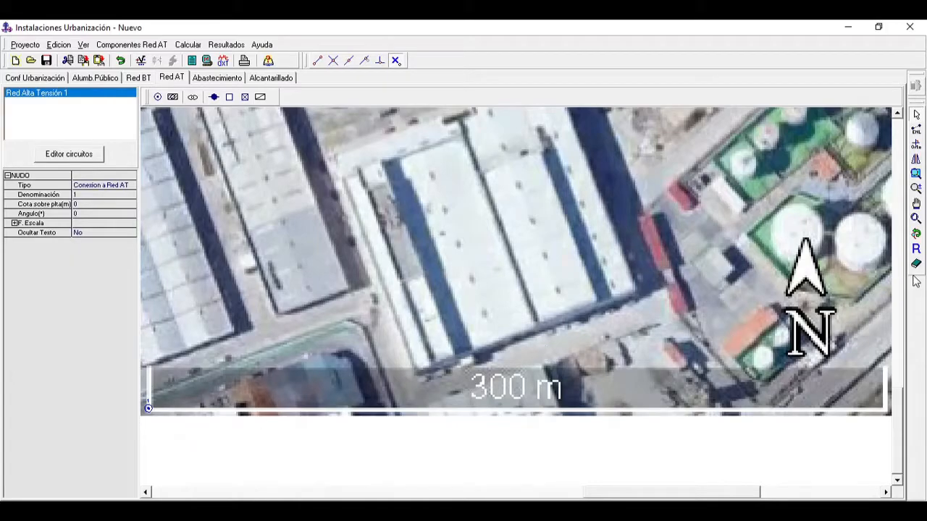
pyautogui.click(916, 266)
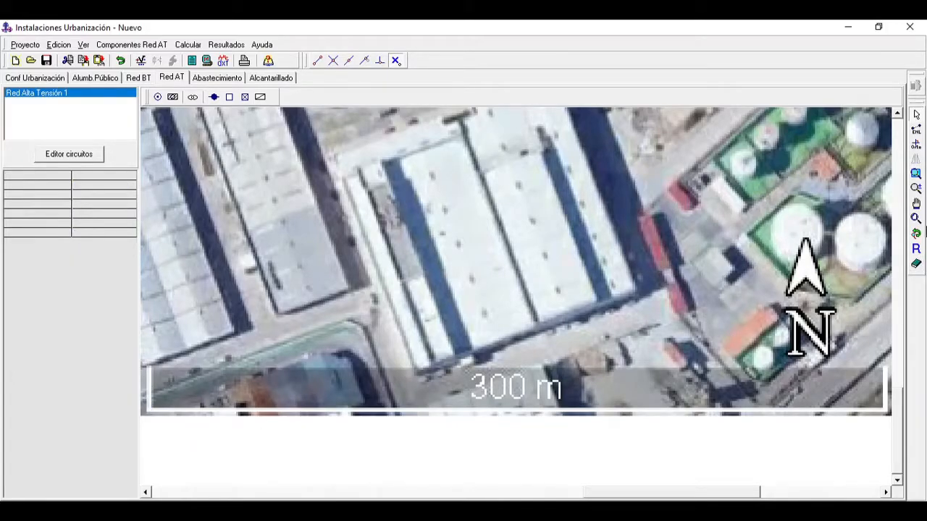
pyautogui.click(918, 220)
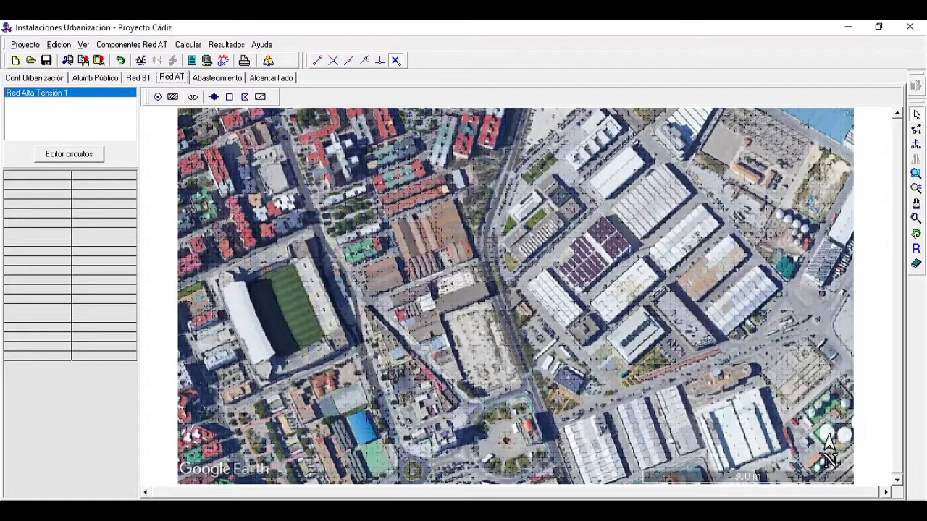
# Step: Consult the starting data in Datos de partida.pdf and set the maximum voltage drop to 0.5 % in the Red AT general conditions
pyautogui.click(452, 513)
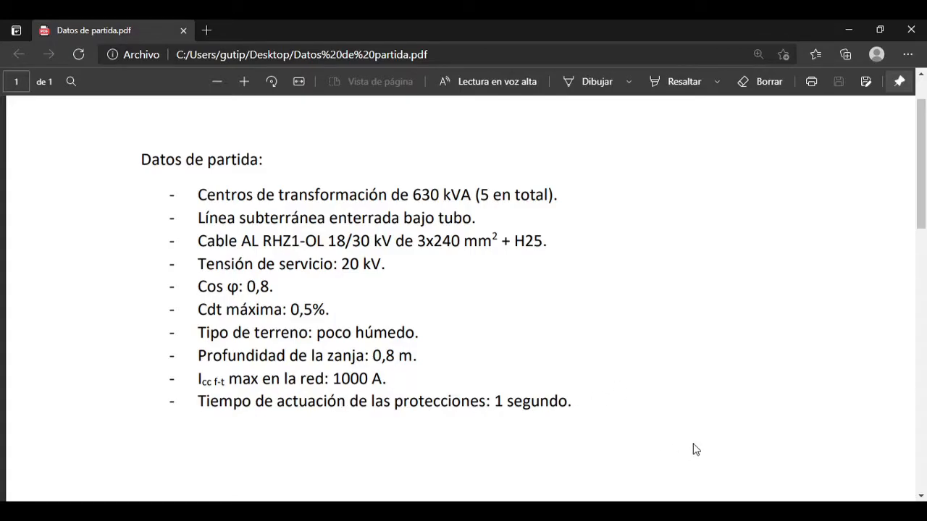
pyautogui.click(685, 512)
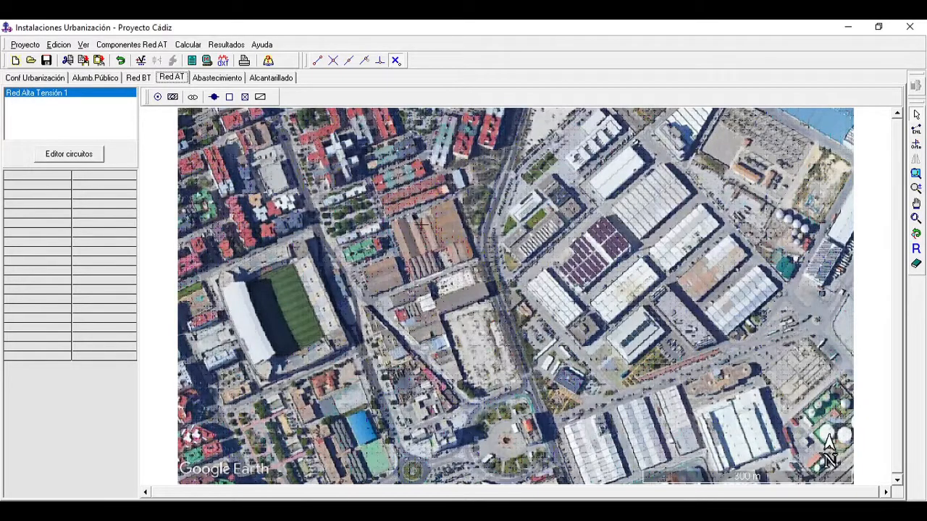
pyautogui.click(26, 45)
pyautogui.click(58, 141)
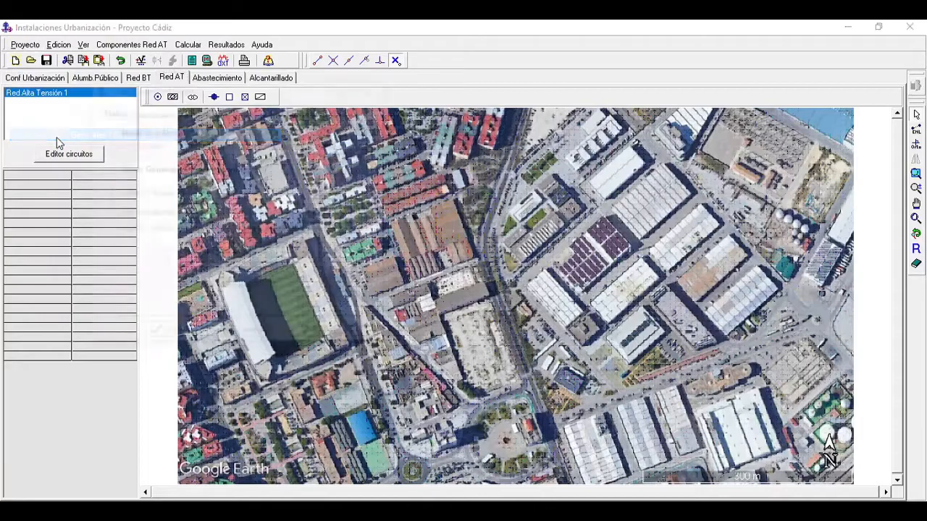
pyautogui.moveTo(176, 90); pyautogui.dragTo(427, 126)
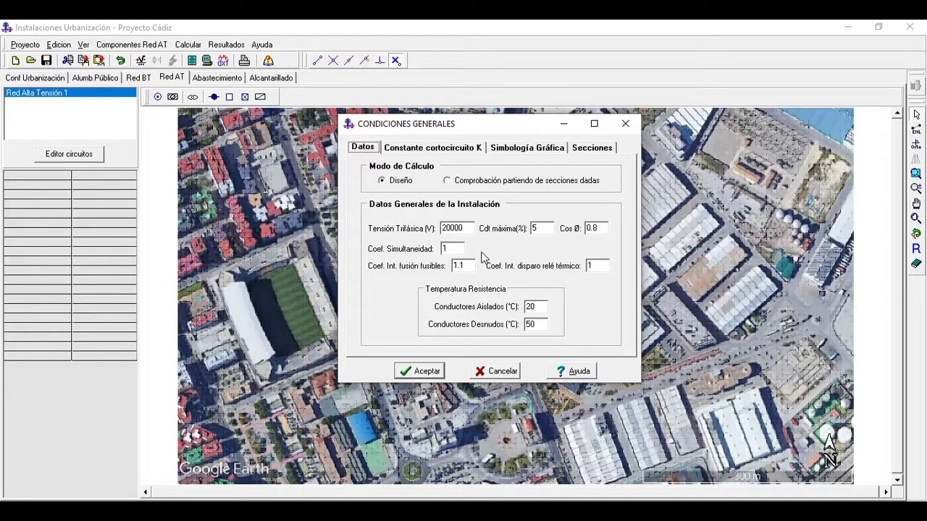
pyautogui.click(533, 229)
pyautogui.write('0.')
# Step: Review the short-circuit constants K for each insulation type in the general conditions
pyautogui.click(434, 152)
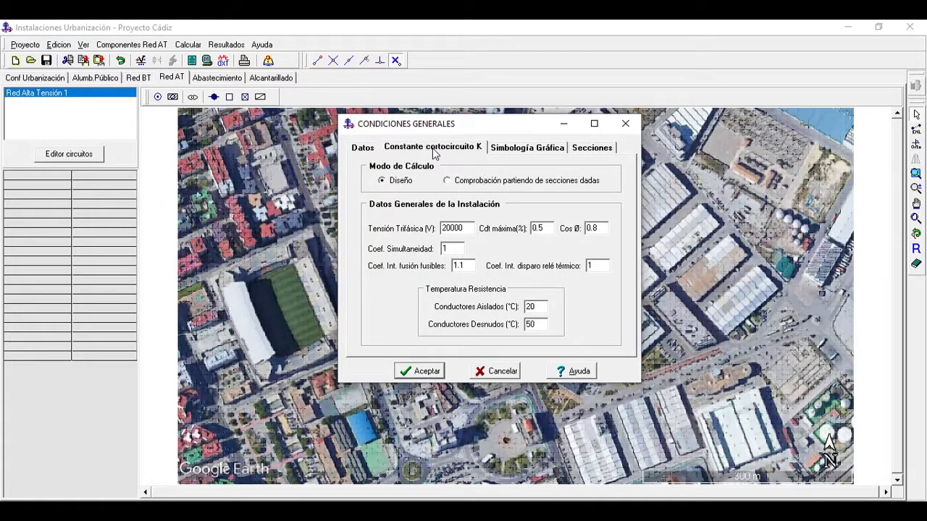
pyautogui.moveTo(466, 128); pyautogui.dragTo(434, 134)
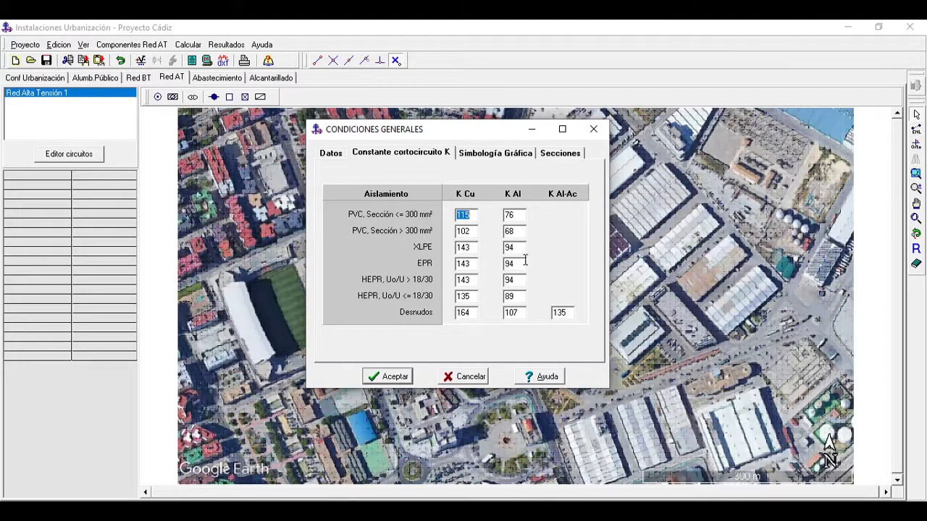
pyautogui.click(617, 511)
# Step: Set the fixed colour of both the branches and the nodes to orange in the graphic symbology
pyautogui.click(486, 155)
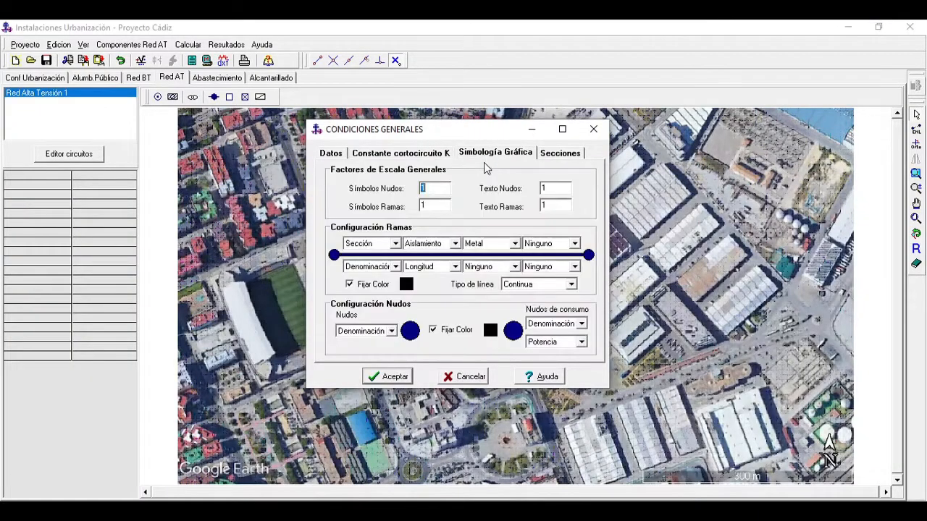
pyautogui.click(407, 286)
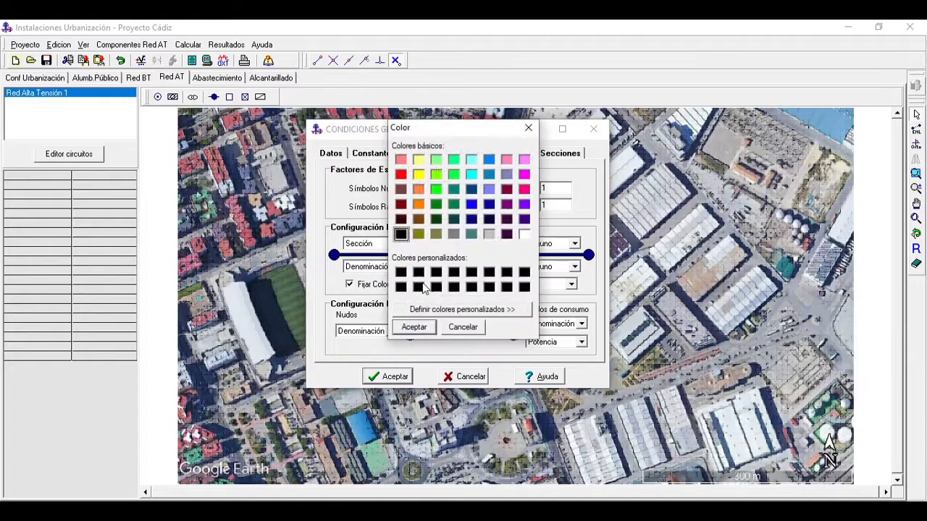
pyautogui.click(418, 204)
pyautogui.click(400, 329)
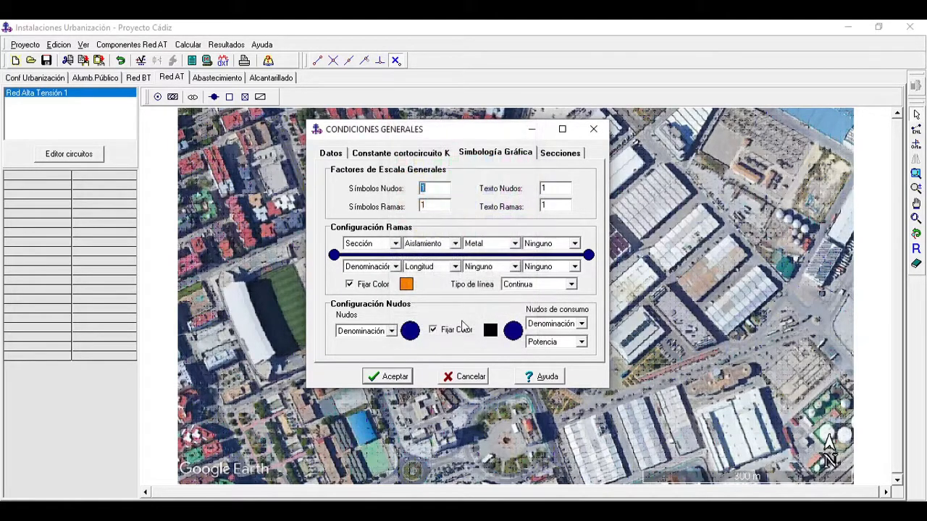
pyautogui.click(491, 330)
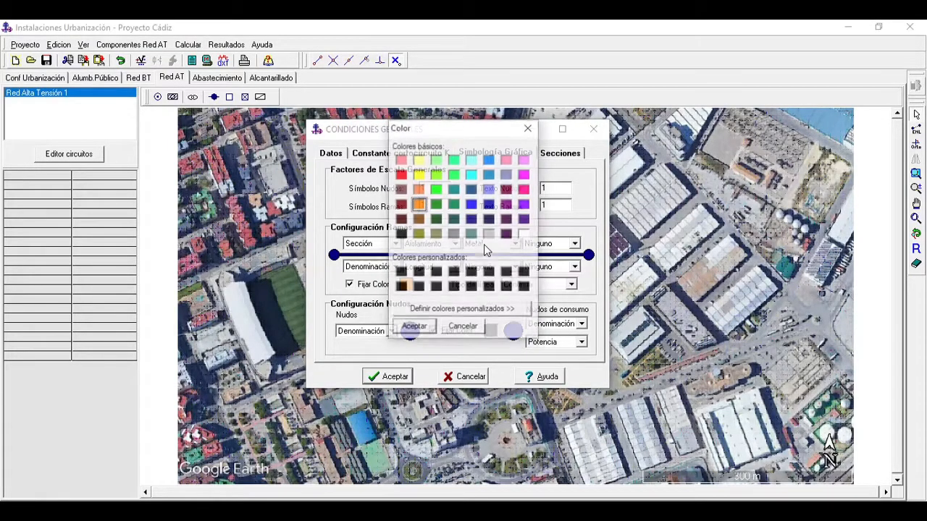
pyautogui.click(406, 327)
# Step: For the Aislados Enterrados Bajo Tubo Al table, disable sections 95, 150 and 400, keeping only 240, and accept the general conditions
pyautogui.click(559, 161)
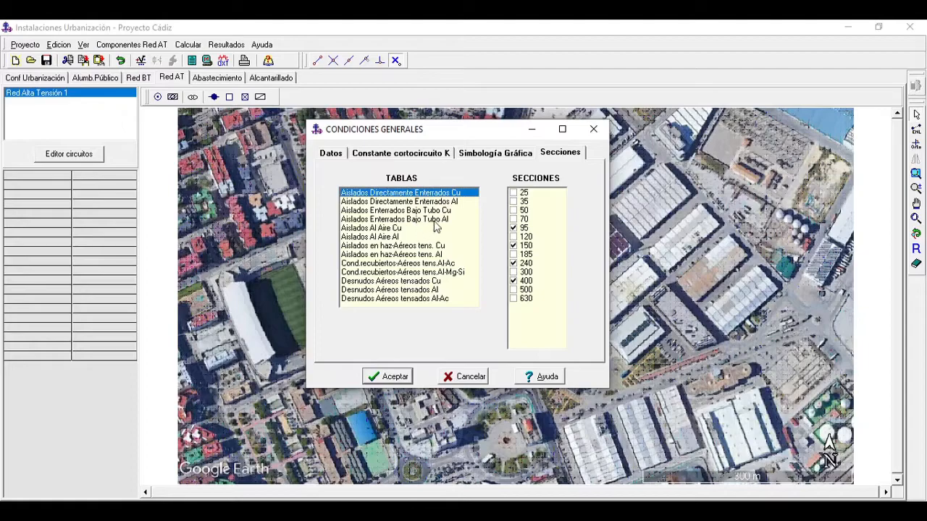
pyautogui.click(411, 220)
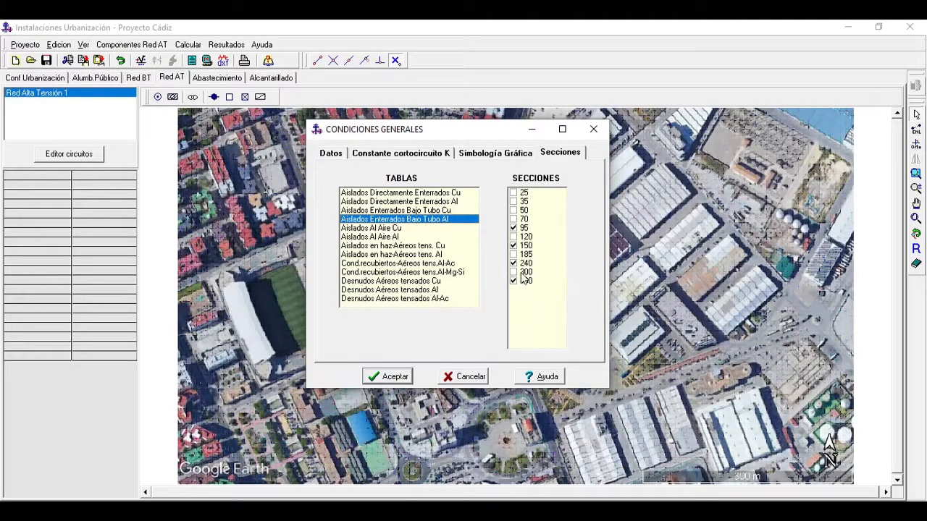
pyautogui.click(514, 228)
pyautogui.click(513, 246)
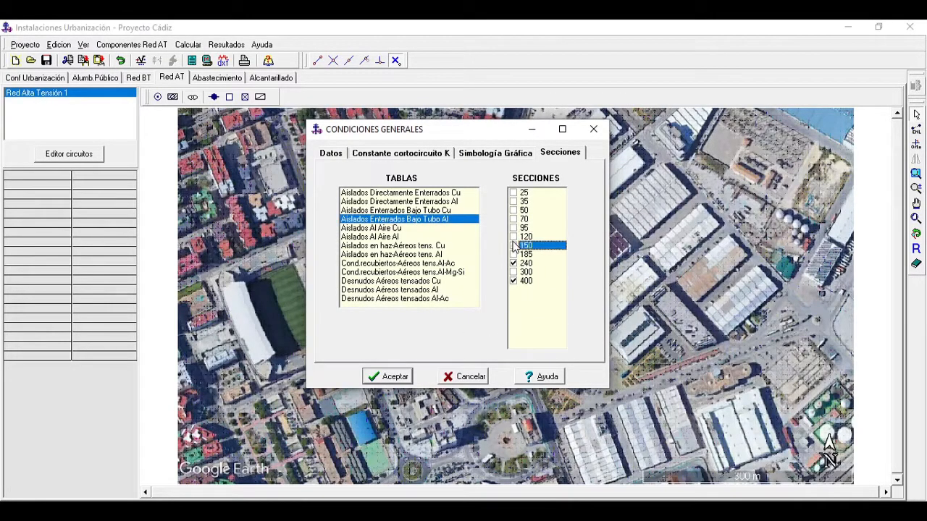
pyautogui.click(512, 281)
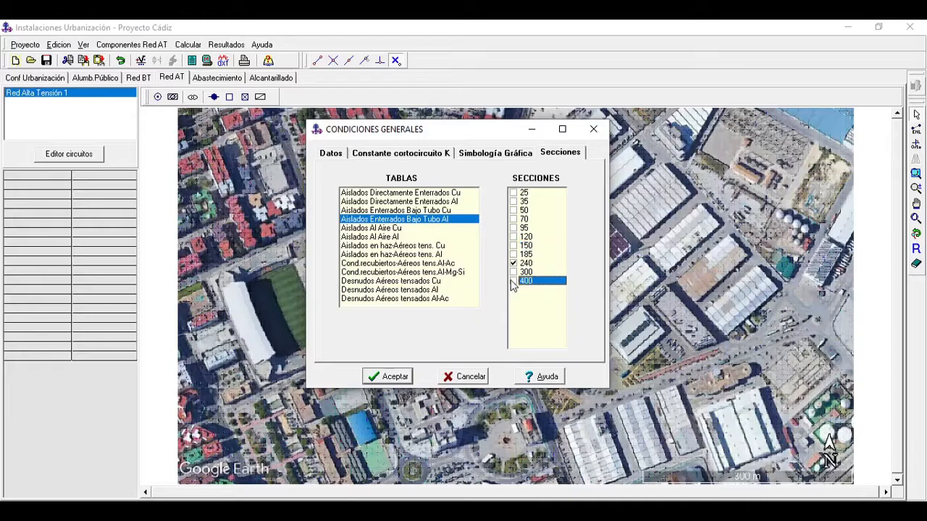
pyautogui.click(402, 373)
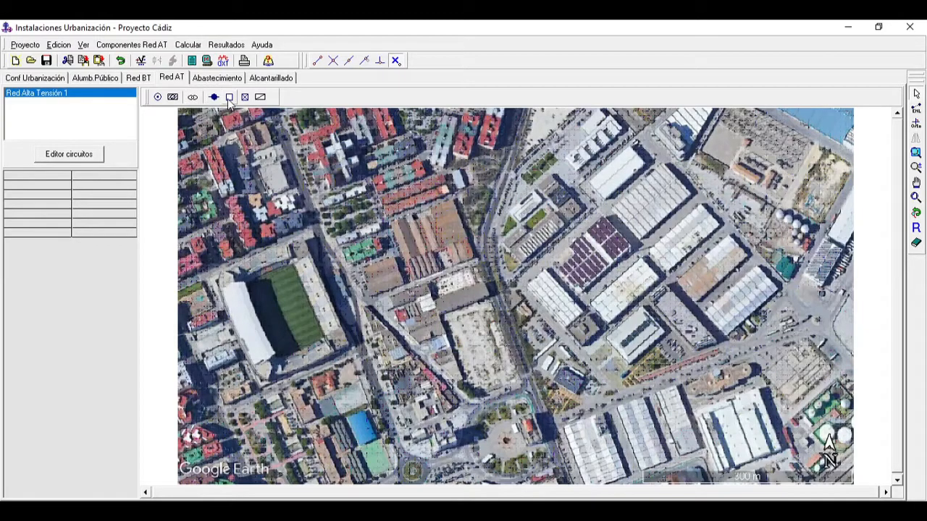
# Step: Place a Subestacion Transf. node on the electrical substation in the northeast of the background image, without drawing a branch
pyautogui.click(916, 182)
pyautogui.moveTo(803, 242); pyautogui.dragTo(725, 292)
pyautogui.click(917, 168)
pyautogui.click(715, 307)
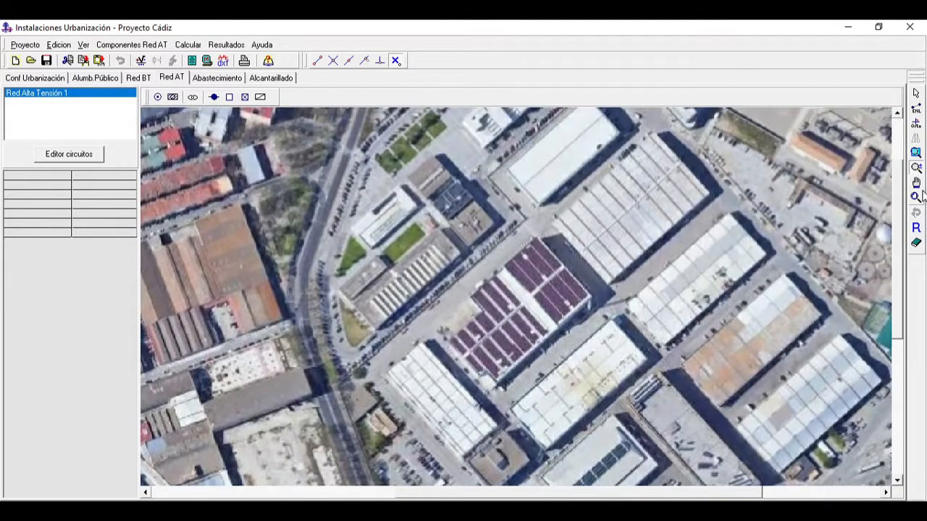
pyautogui.click(917, 195)
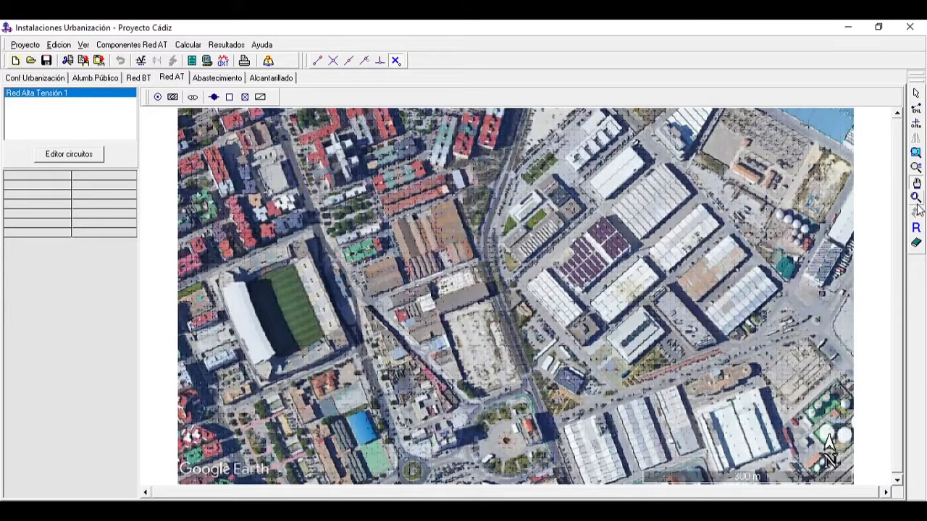
pyautogui.click(916, 170)
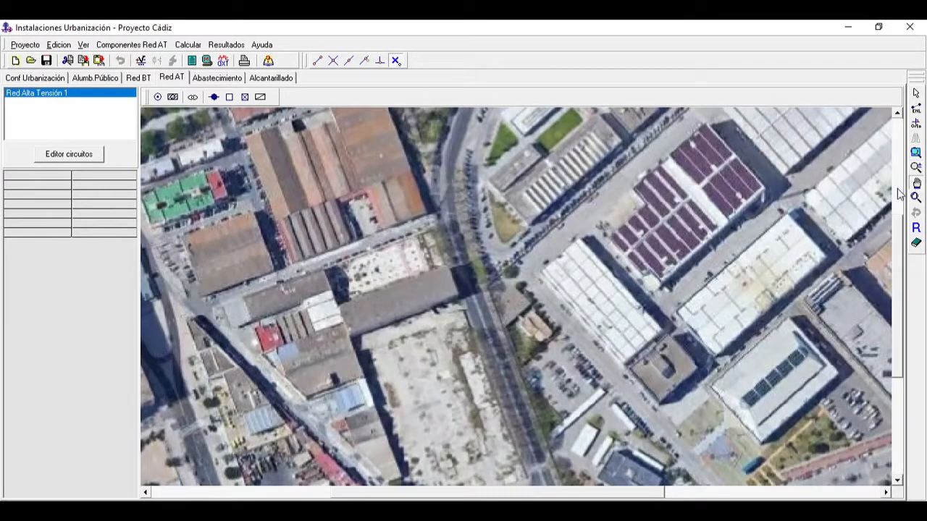
pyautogui.moveTo(822, 200); pyautogui.dragTo(494, 375)
pyautogui.moveTo(673, 319); pyautogui.dragTo(614, 366)
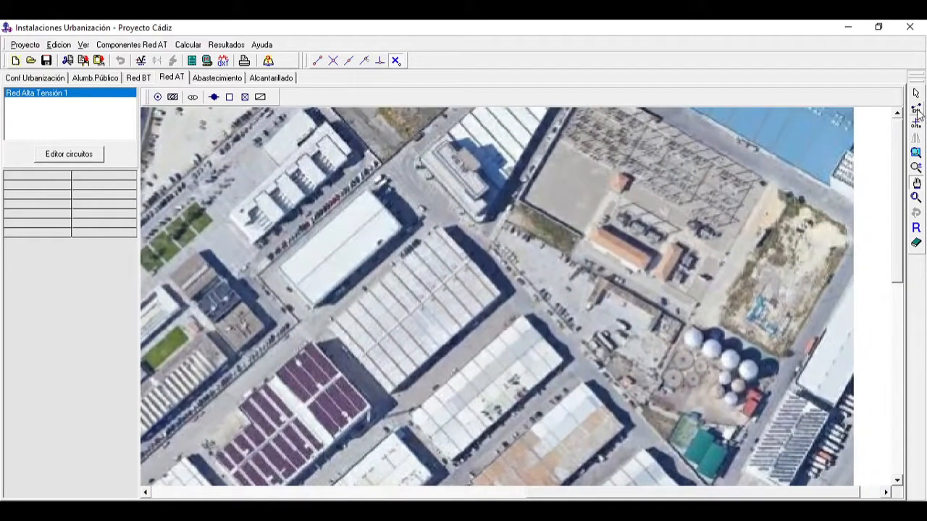
pyautogui.click(173, 97)
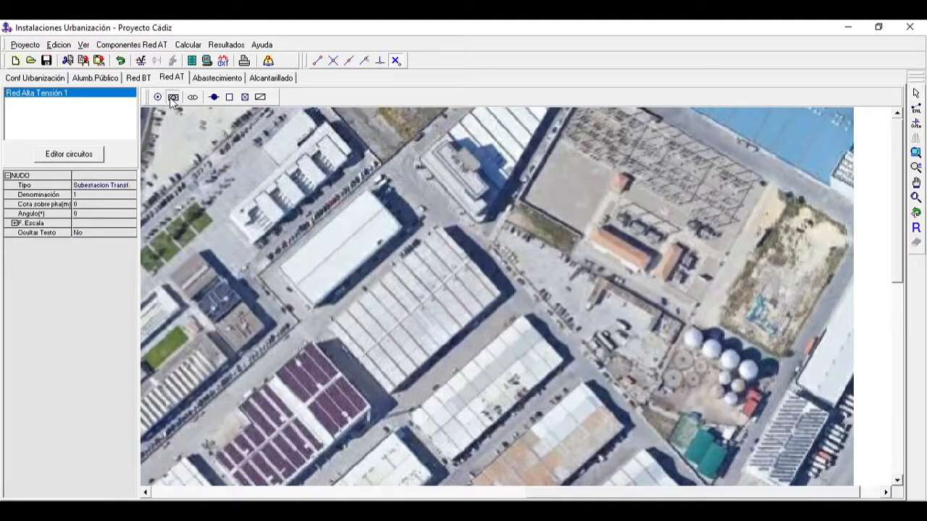
pyautogui.click(637, 222)
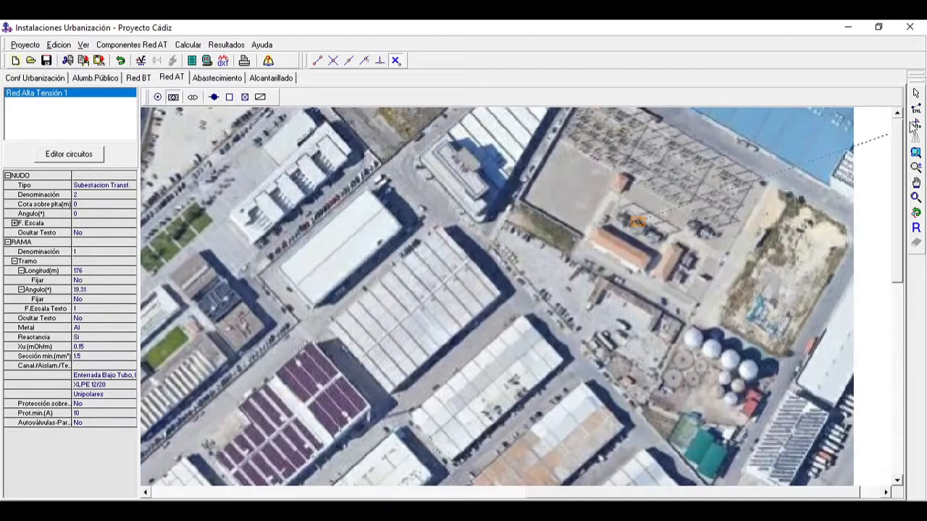
pyautogui.click(916, 94)
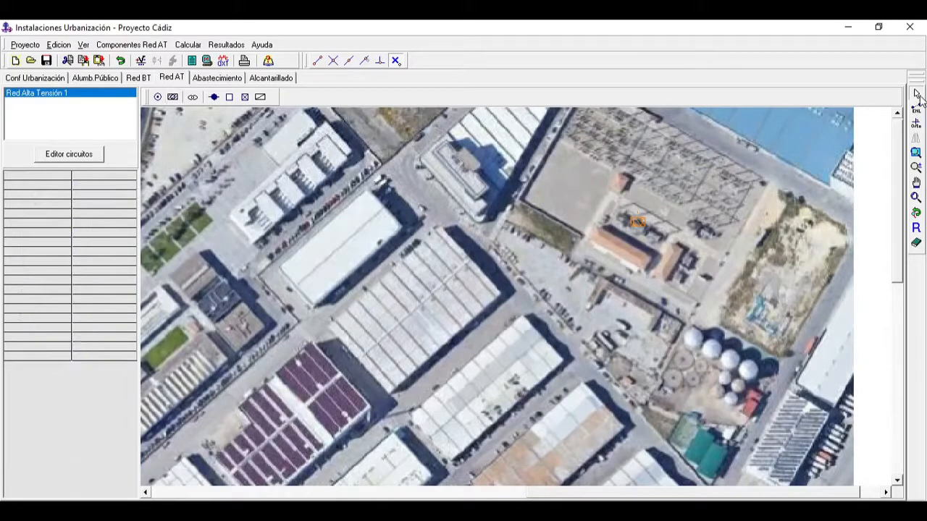
# Step: Set the angle of the substation node to 150°
pyautogui.click(635, 222)
pyautogui.click(82, 214)
pyautogui.write('150')
pyautogui.press('Return')
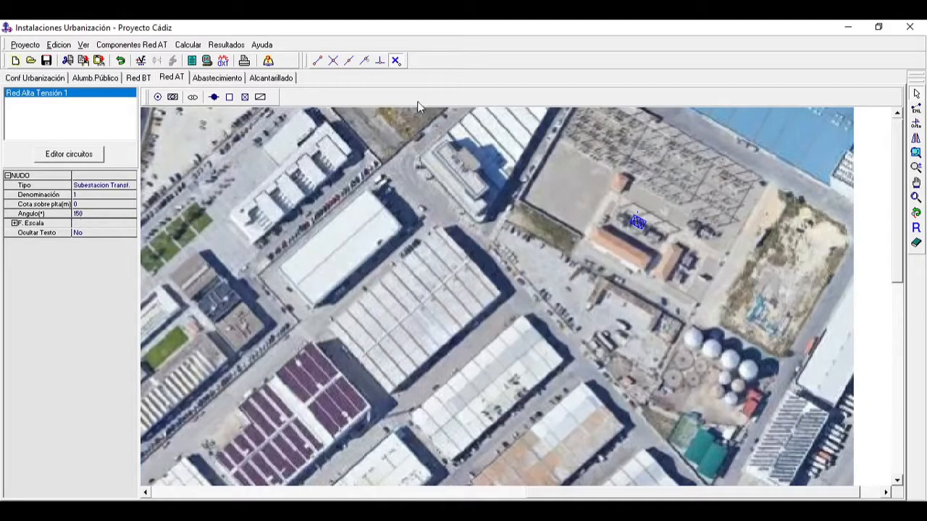
# Step: Choose the Arqueta node for the next branches, with branch length set to 35 m and fixed
pyautogui.click(230, 97)
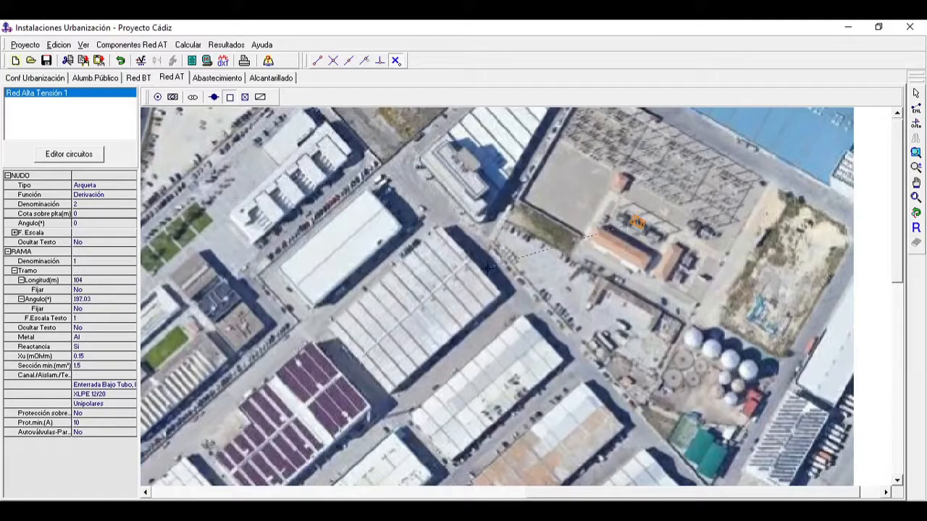
pyautogui.click(118, 280)
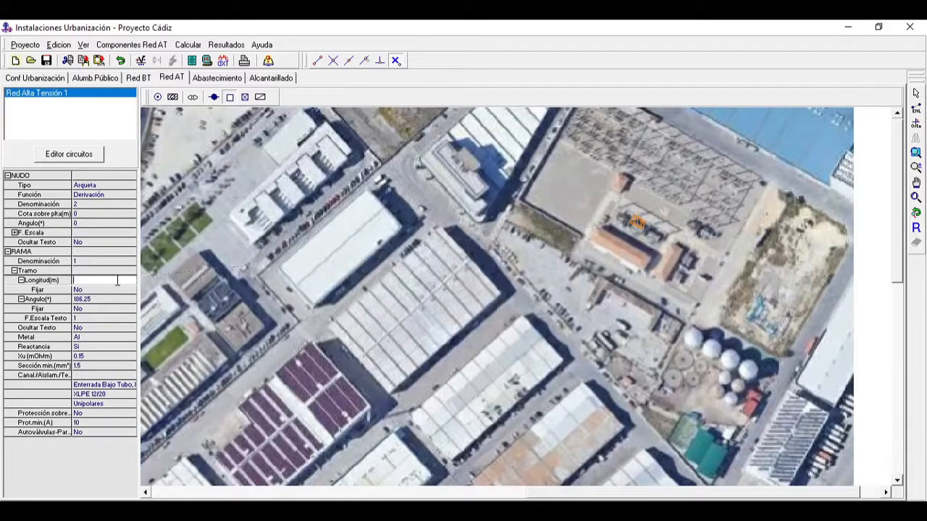
pyautogui.write('5')
pyautogui.press('Return')
pyautogui.click(120, 290)
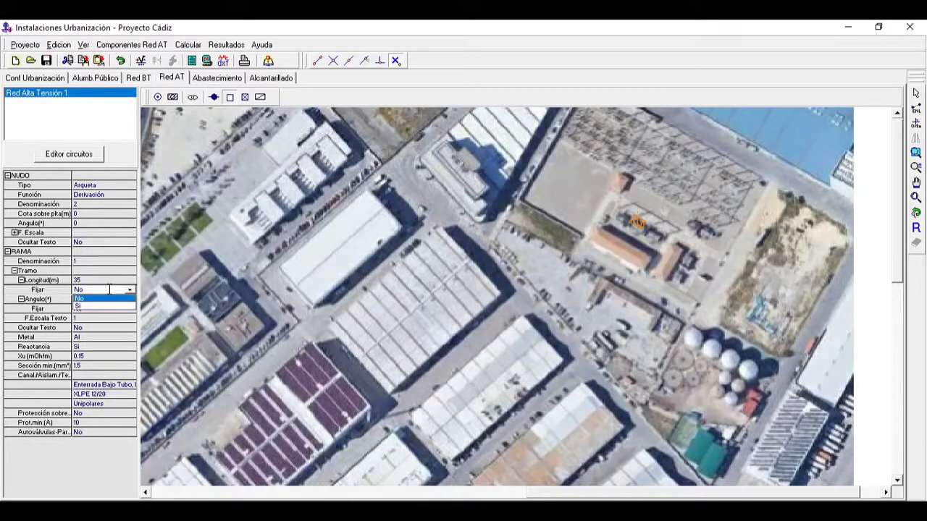
pyautogui.click(110, 305)
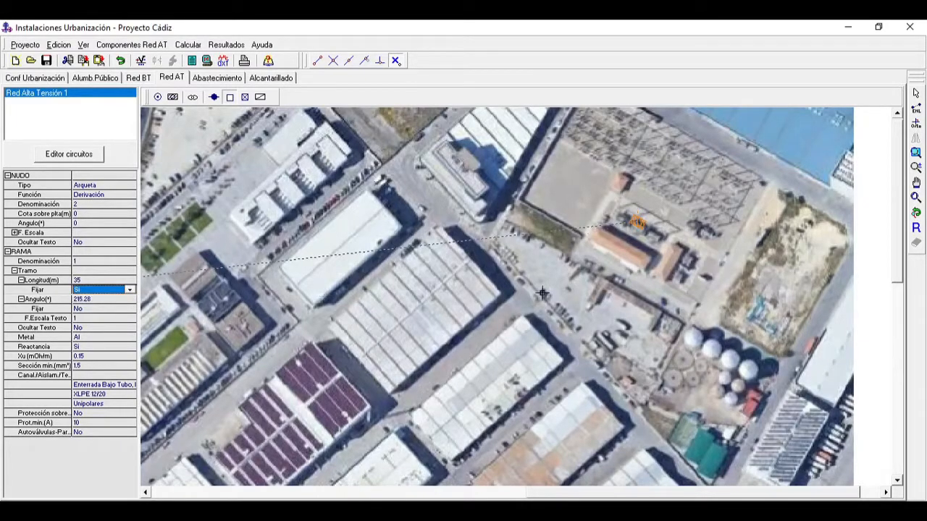
# Step: Draw 35 m branches with Arqueta nodes from the substation southwest to the street, then southeast along the warehouse fronts
pyautogui.click(577, 318)
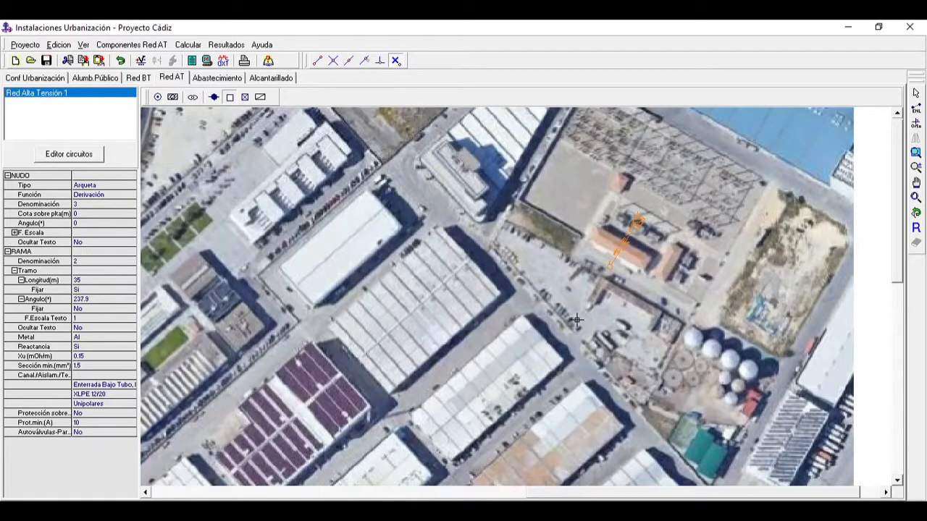
pyautogui.click(556, 356)
pyautogui.click(590, 391)
pyautogui.click(619, 430)
pyautogui.click(655, 474)
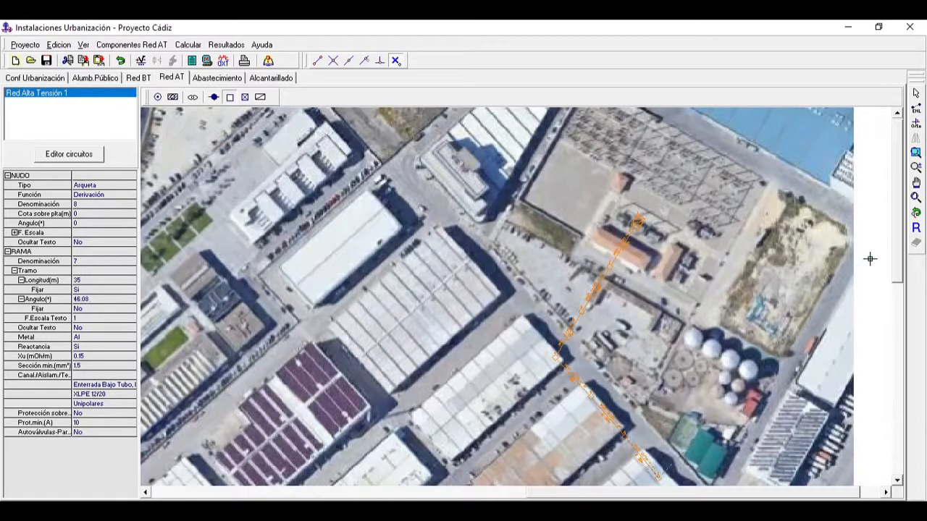
# Step: Continue from the last Arqueta to the warehouse corner by the main avenue, then southwest along it with 35 m branches
pyautogui.click(916, 183)
pyautogui.moveTo(766, 375); pyautogui.dragTo(664, 147)
pyautogui.click(917, 95)
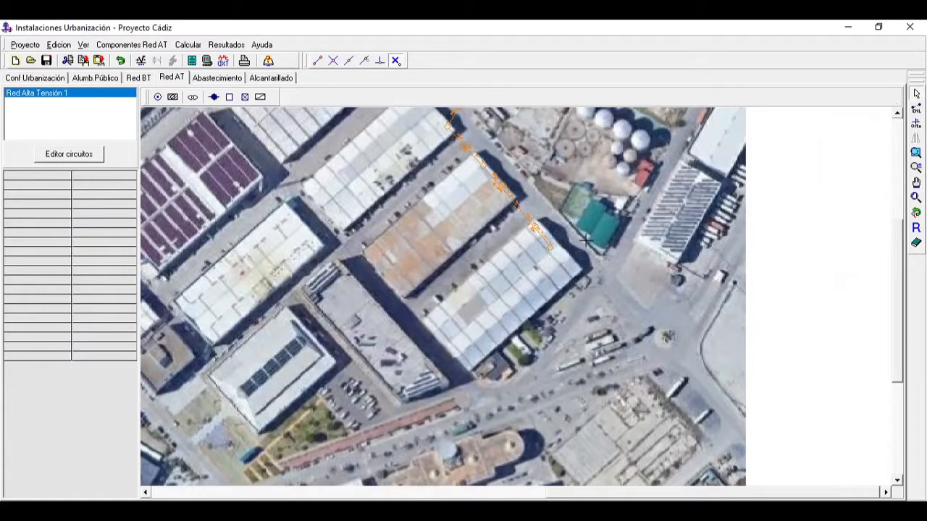
pyautogui.click(549, 247)
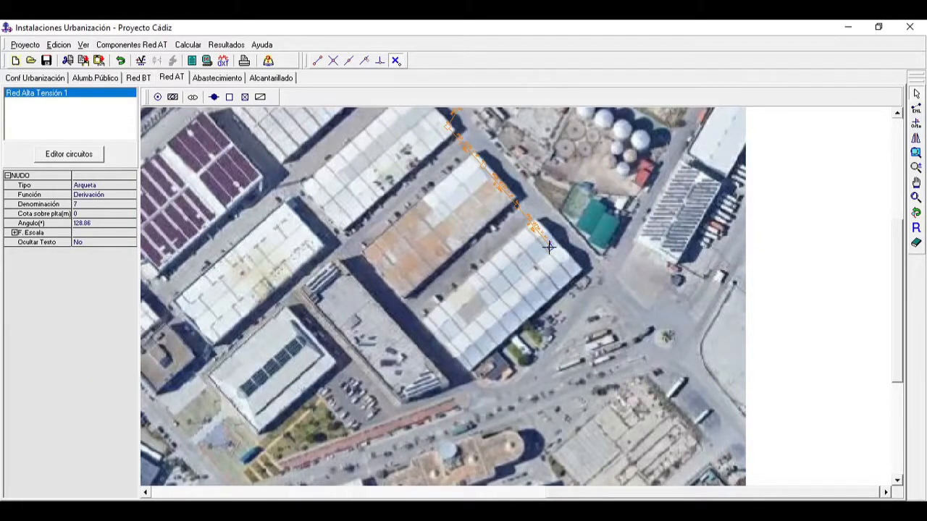
pyautogui.click(229, 97)
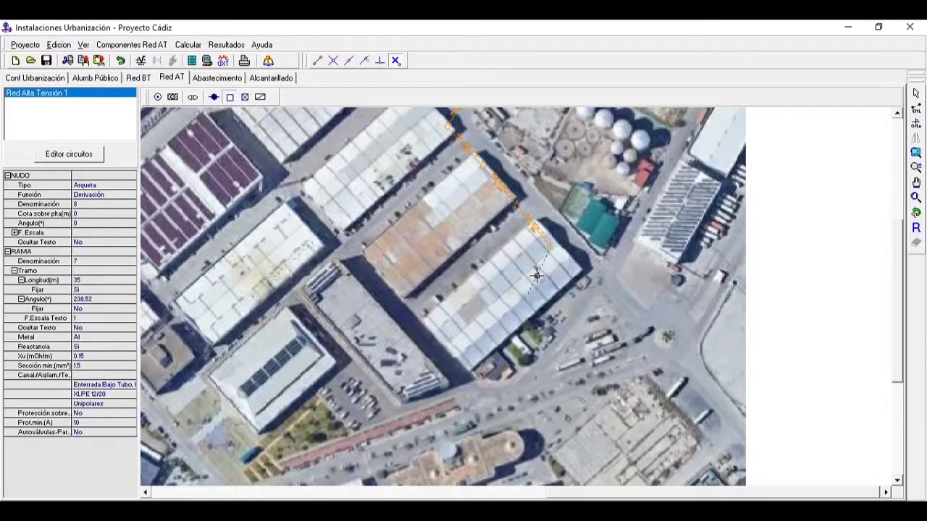
pyautogui.click(626, 310)
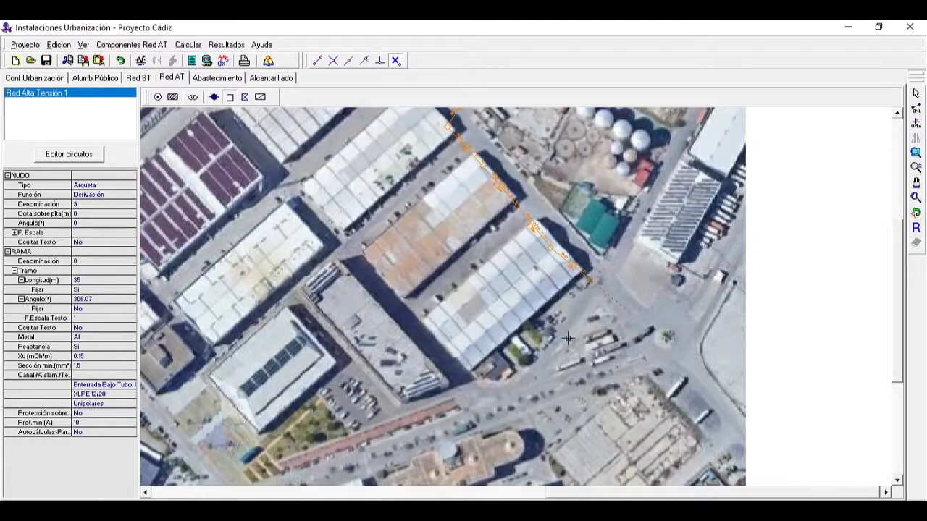
pyautogui.click(527, 362)
pyautogui.click(451, 406)
# Step: Extend the chain of Arqueta nodes southwest along the avenue and across the road to the orange-roofed building in the plaza
pyautogui.click(350, 441)
pyautogui.click(312, 451)
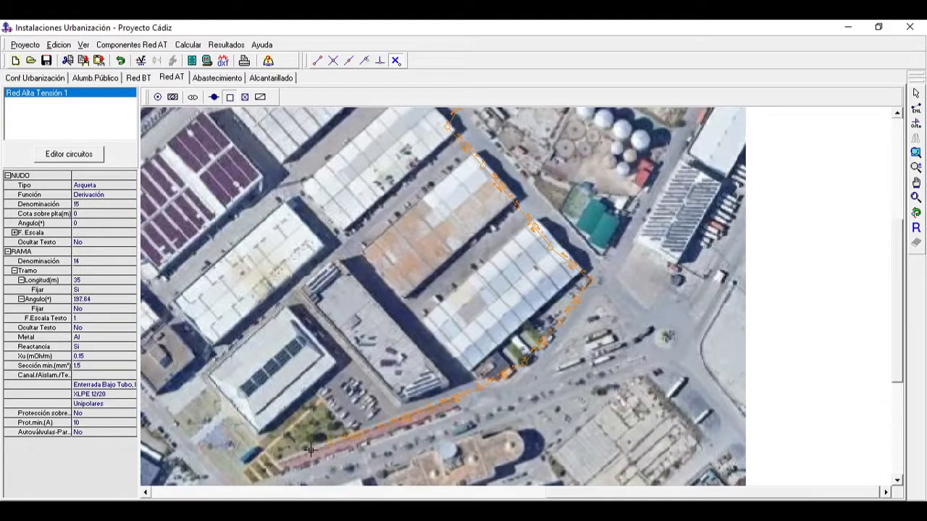
pyautogui.click(271, 468)
pyautogui.click(917, 184)
pyautogui.moveTo(610, 388); pyautogui.dragTo(777, 250)
pyautogui.moveTo(650, 326); pyautogui.dragTo(765, 287)
pyautogui.click(231, 99)
pyautogui.click(403, 362)
pyautogui.click(362, 362)
pyautogui.click(313, 378)
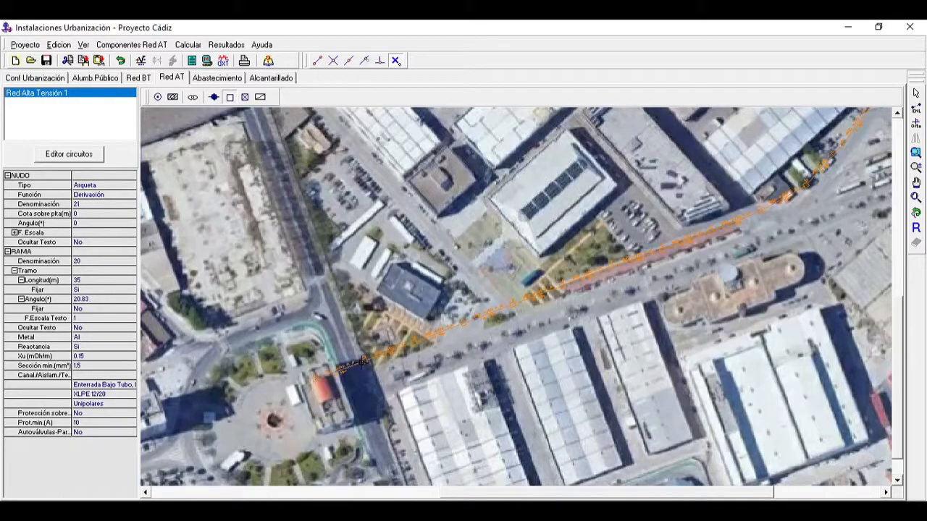
# Step: Route the Arqueta branches north from the orange-roofed building, then around the plaza's north and west sides
pyautogui.click(316, 318)
pyautogui.click(259, 335)
pyautogui.click(206, 363)
pyautogui.click(195, 392)
pyautogui.click(174, 456)
# Step: Extend the line with 35 m Arqueta branches west from the plaza to the north edge of the small roundabout
pyautogui.click(916, 183)
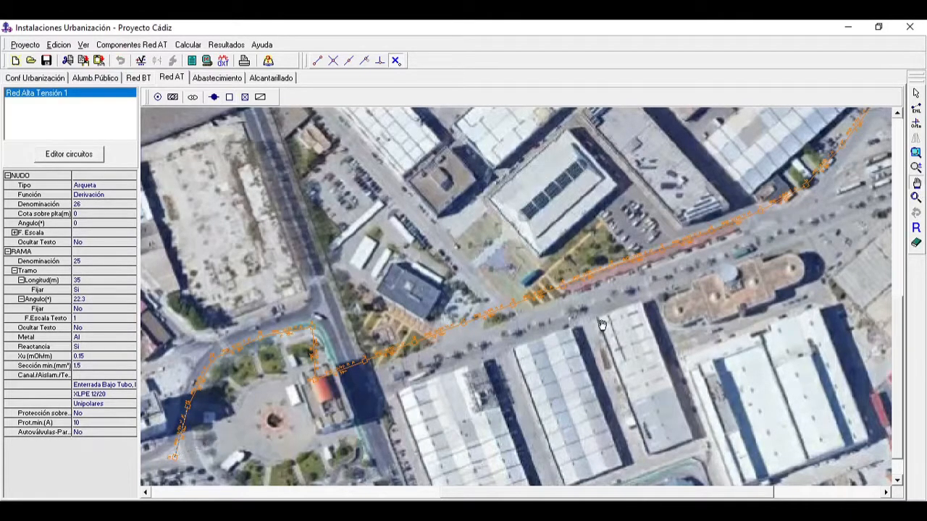
pyautogui.moveTo(602, 325); pyautogui.dragTo(811, 237)
pyautogui.moveTo(633, 313); pyautogui.dragTo(699, 299)
pyautogui.click(917, 167)
pyautogui.moveTo(549, 375); pyautogui.dragTo(509, 159)
pyautogui.moveTo(543, 347); pyautogui.dragTo(528, 150)
pyautogui.moveTo(471, 384); pyautogui.dragTo(455, 220)
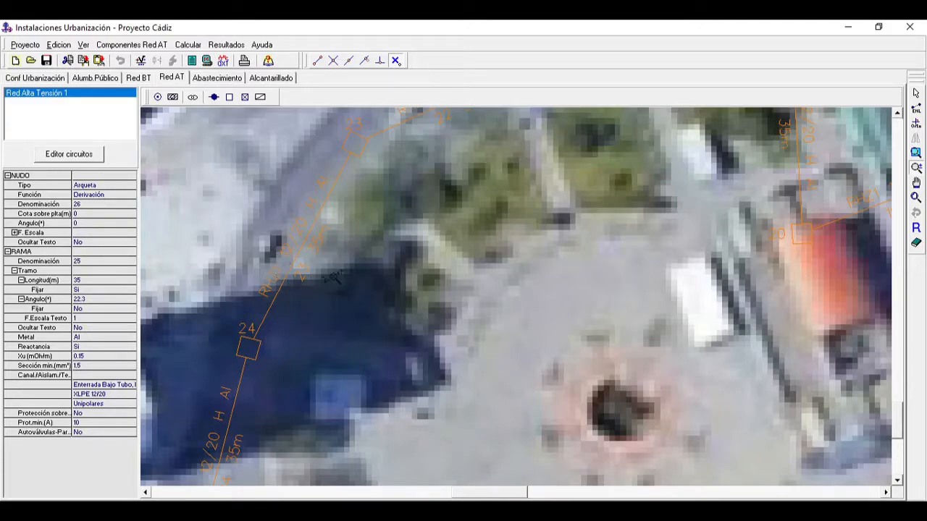
pyautogui.click(917, 169)
pyautogui.moveTo(607, 291); pyautogui.dragTo(695, 328)
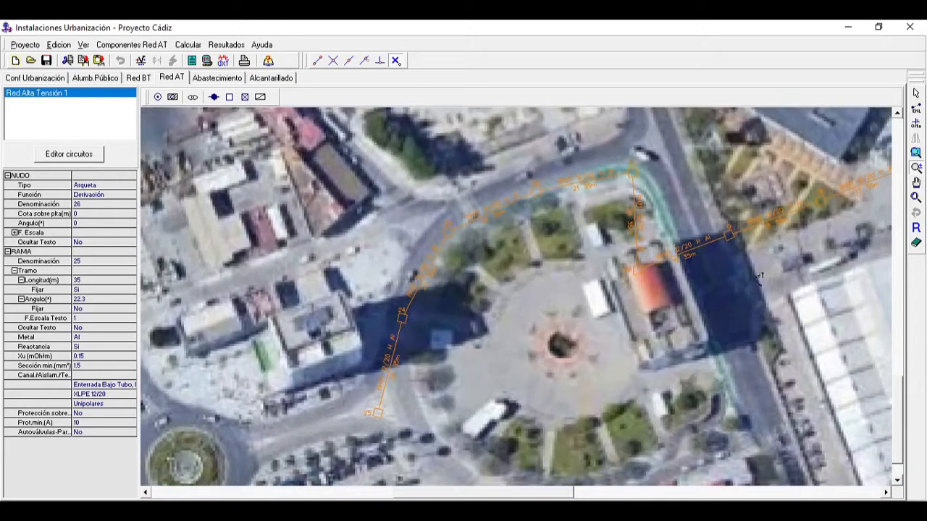
pyautogui.click(916, 183)
pyautogui.moveTo(254, 274); pyautogui.dragTo(414, 189)
pyautogui.click(230, 97)
pyautogui.click(372, 339)
pyautogui.click(329, 337)
# Step: Run the Arqueta branches northwest from the roundabout up the street to the intersection at the stadium's southeast corner
pyautogui.click(251, 215)
pyautogui.click(239, 178)
pyautogui.click(227, 147)
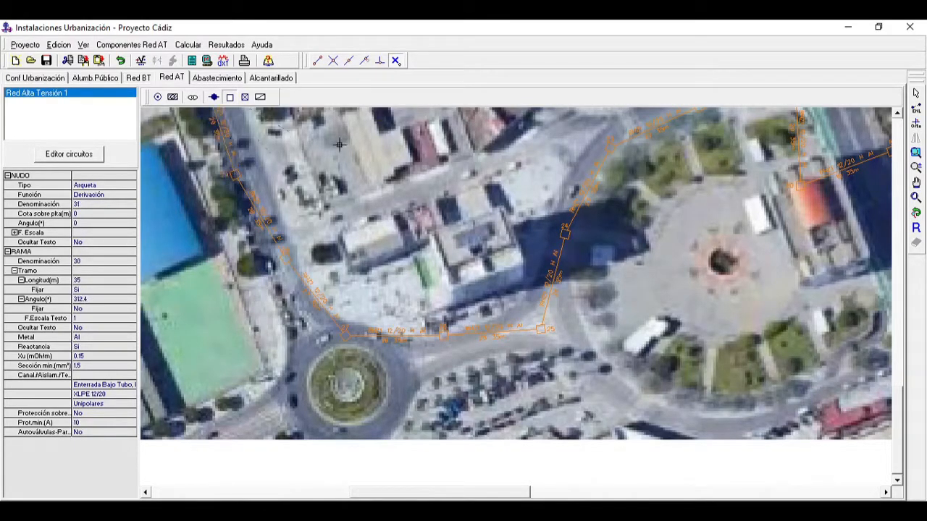
pyautogui.click(916, 183)
pyautogui.moveTo(444, 205); pyautogui.dragTo(591, 309)
pyautogui.moveTo(567, 210); pyautogui.dragTo(671, 289)
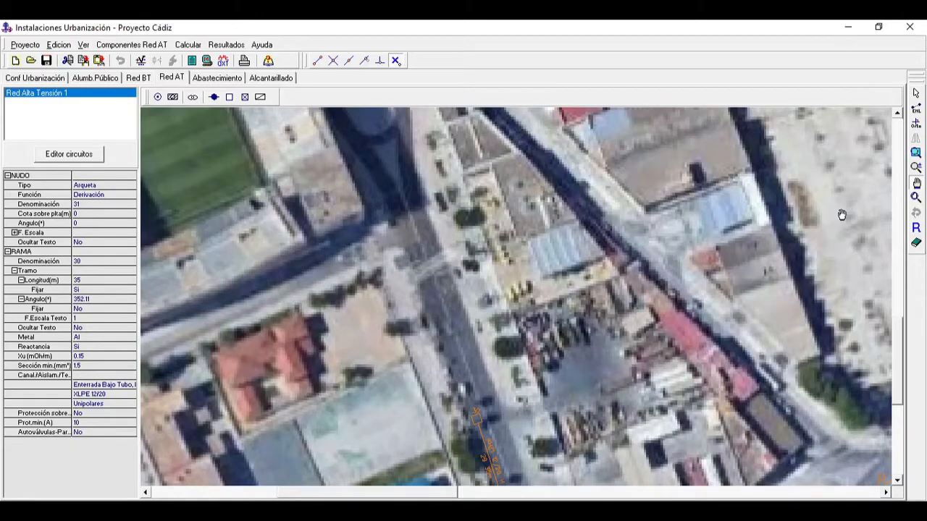
pyautogui.click(229, 97)
pyautogui.click(415, 268)
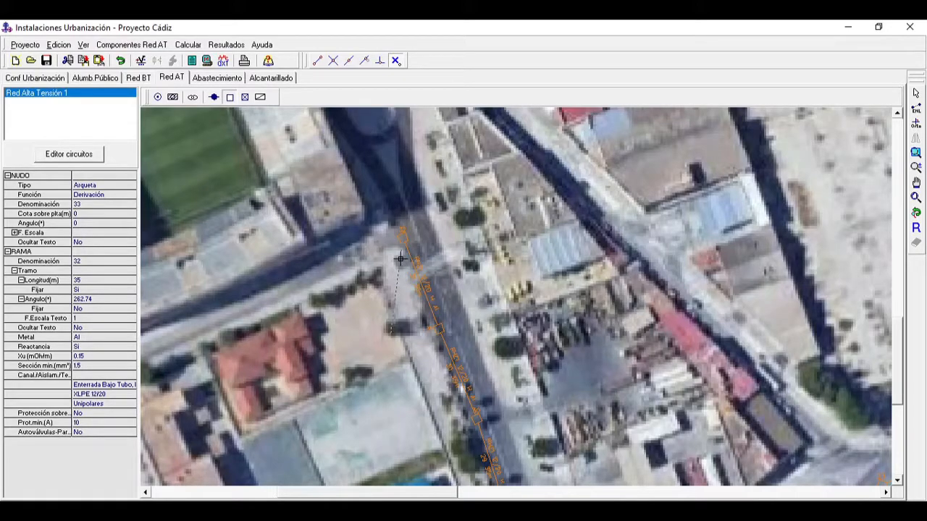
# Step: Place a Centro de Transformación node on a 35 m branch west of the intersection, along the stadium's south side
pyautogui.click(917, 181)
pyautogui.click(918, 170)
pyautogui.moveTo(666, 244); pyautogui.dragTo(668, 361)
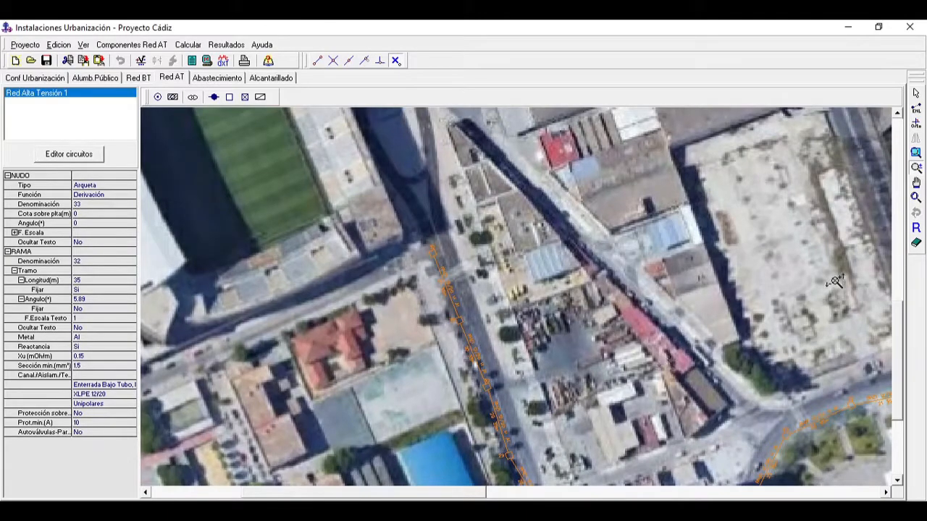
pyautogui.click(917, 184)
pyautogui.moveTo(649, 207); pyautogui.dragTo(761, 239)
pyautogui.moveTo(710, 220); pyautogui.dragTo(727, 232)
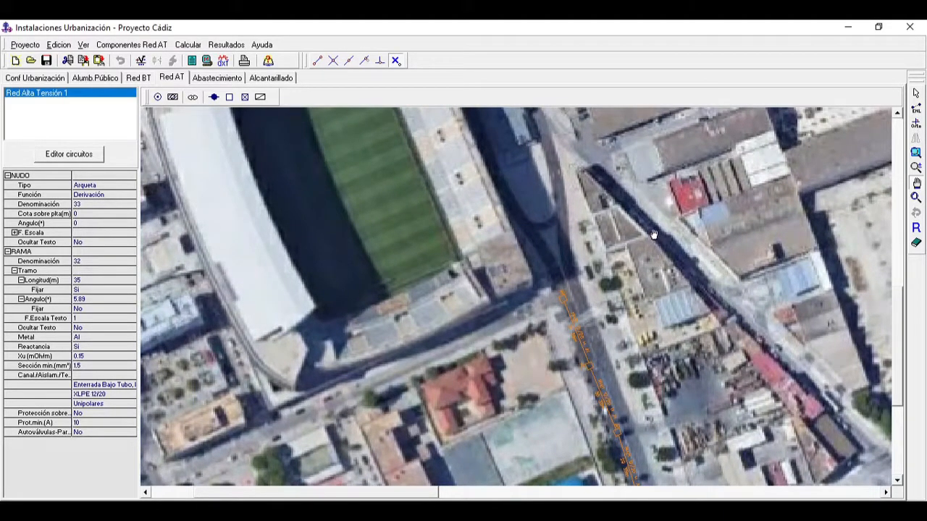
pyautogui.click(193, 97)
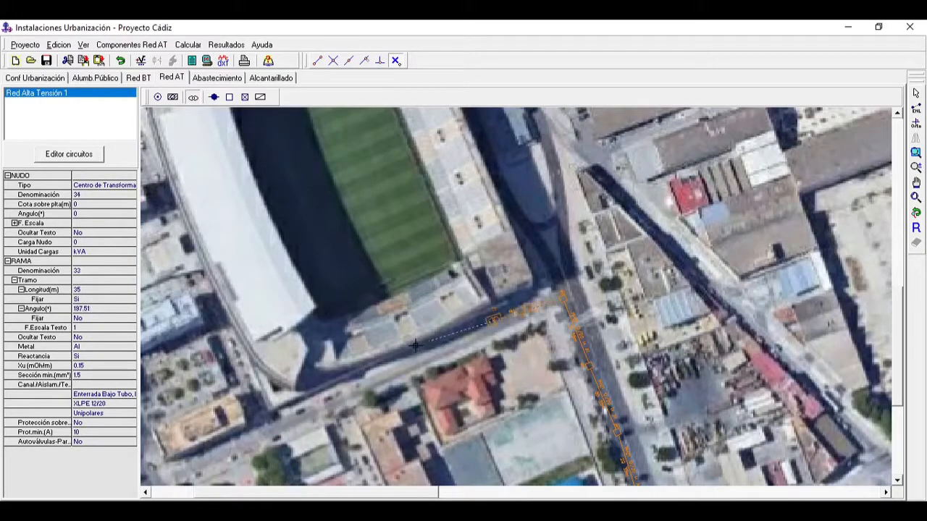
# Step: Continue with Arqueta nodes west along the stadium's south street and around its southwest corner
pyautogui.click(230, 97)
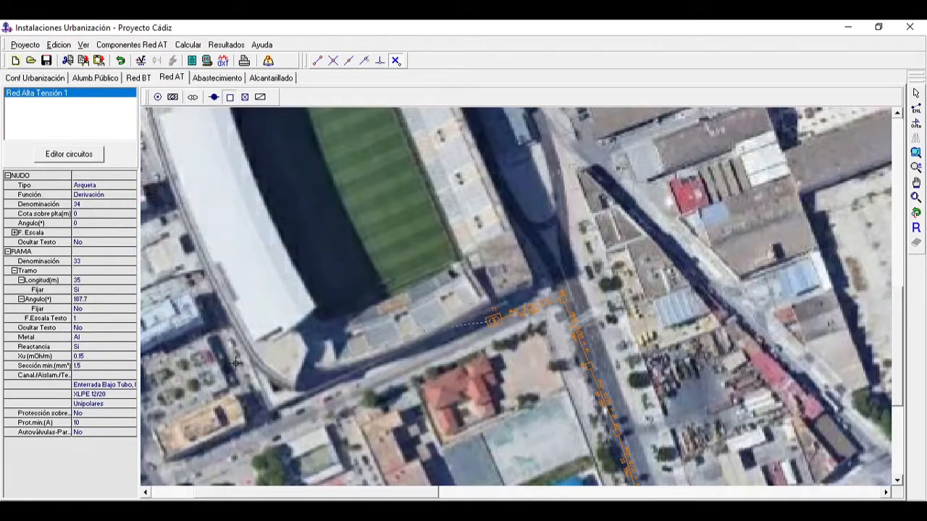
pyautogui.click(242, 404)
pyautogui.click(244, 410)
pyautogui.click(243, 407)
pyautogui.click(242, 407)
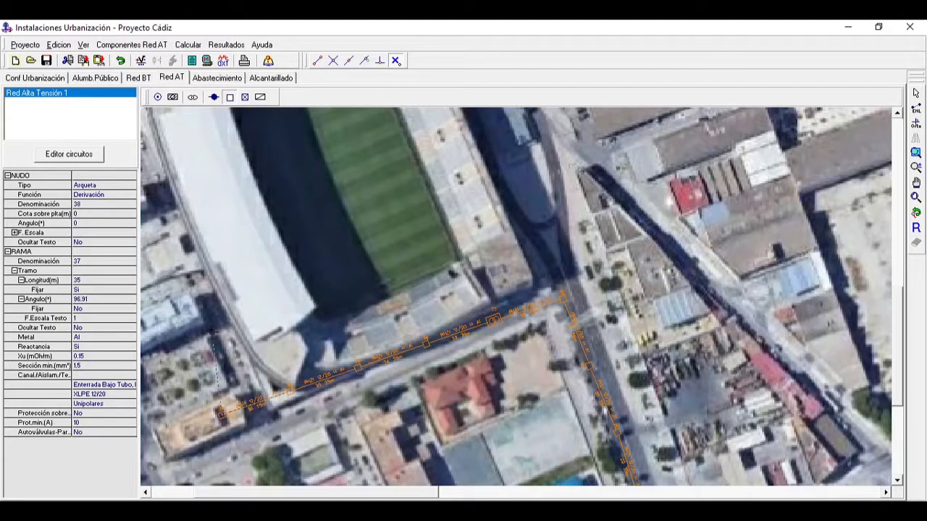
# Step: Add a Centro de Transformación node on the stadium's west side and continue north with Arqueta branches
pyautogui.click(193, 97)
pyautogui.click(166, 176)
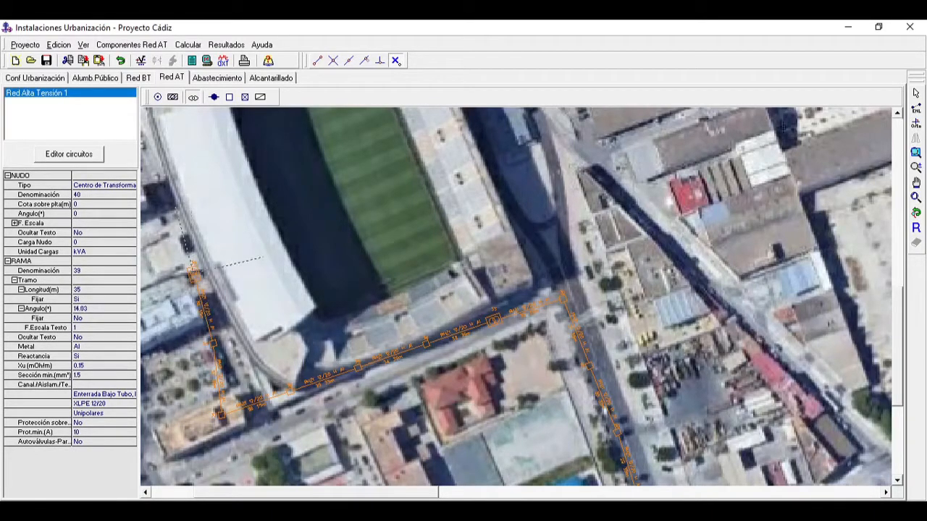
pyautogui.click(916, 167)
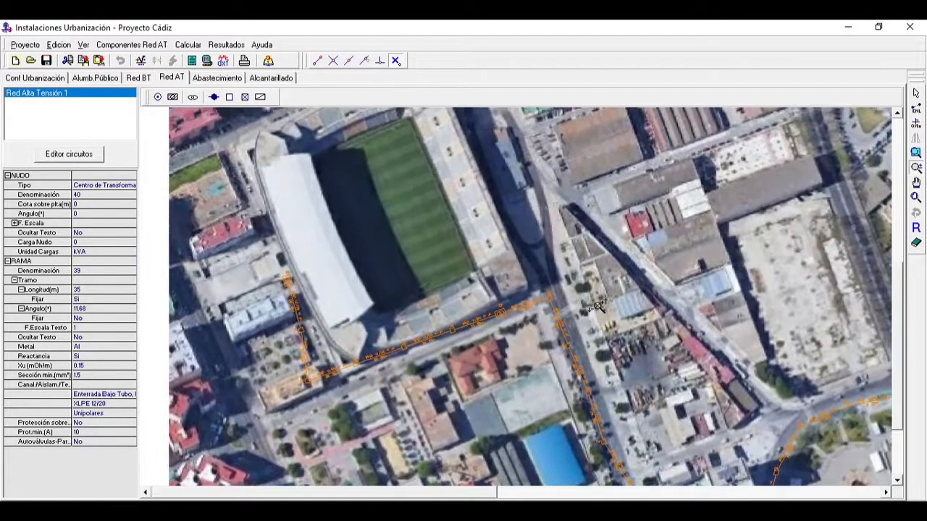
pyautogui.click(230, 97)
pyautogui.click(193, 98)
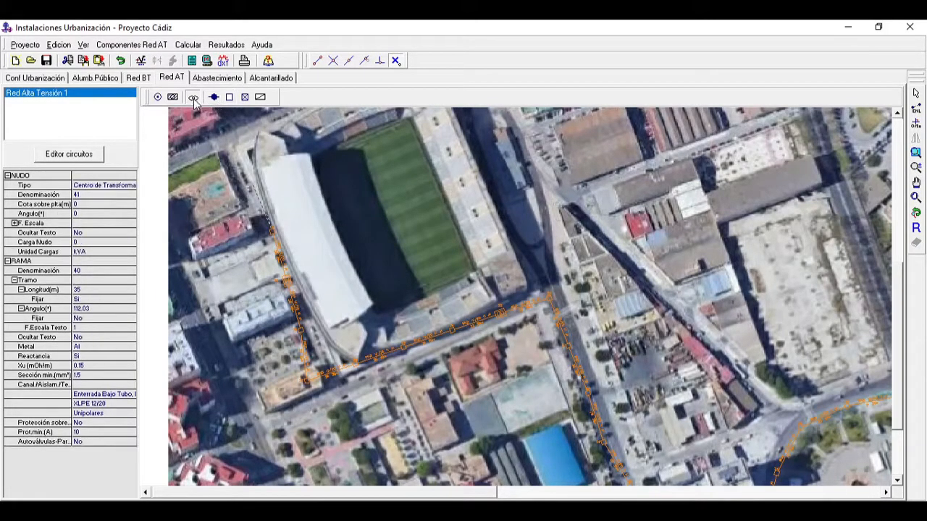
pyautogui.click(229, 98)
pyautogui.click(229, 125)
# Step: Extend the Arqueta branches from the stadium's northwest corner eastward along its north side
pyautogui.click(916, 184)
pyautogui.moveTo(771, 189); pyautogui.dragTo(765, 337)
pyautogui.click(229, 97)
pyautogui.click(295, 253)
pyautogui.click(324, 246)
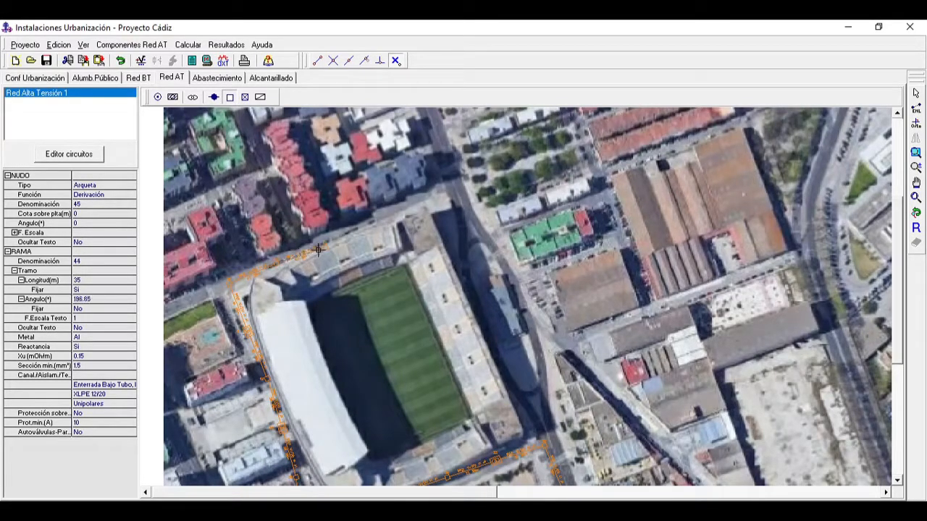
# Step: Add a Centro de Transformación on the stadium's north side, then Arqueta branches around the northeast corner and down the east side
pyautogui.click(211, 100)
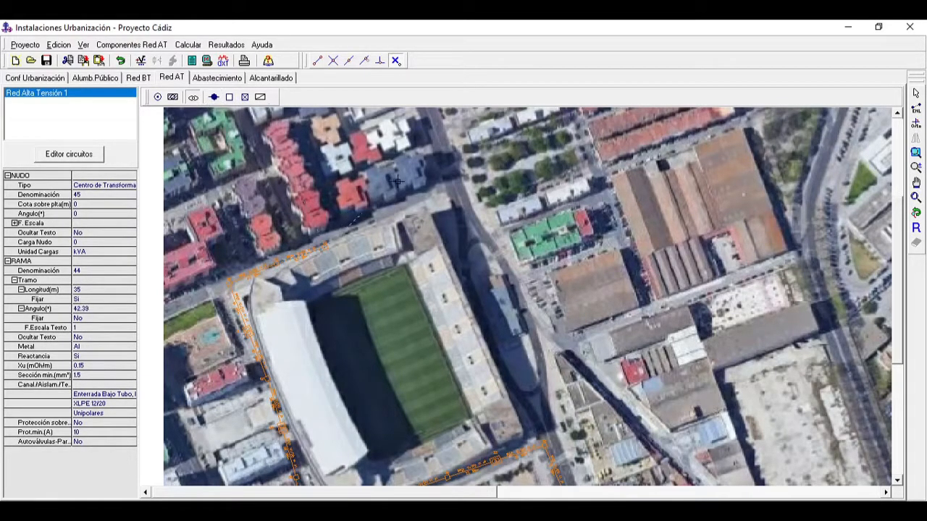
pyautogui.click(411, 203)
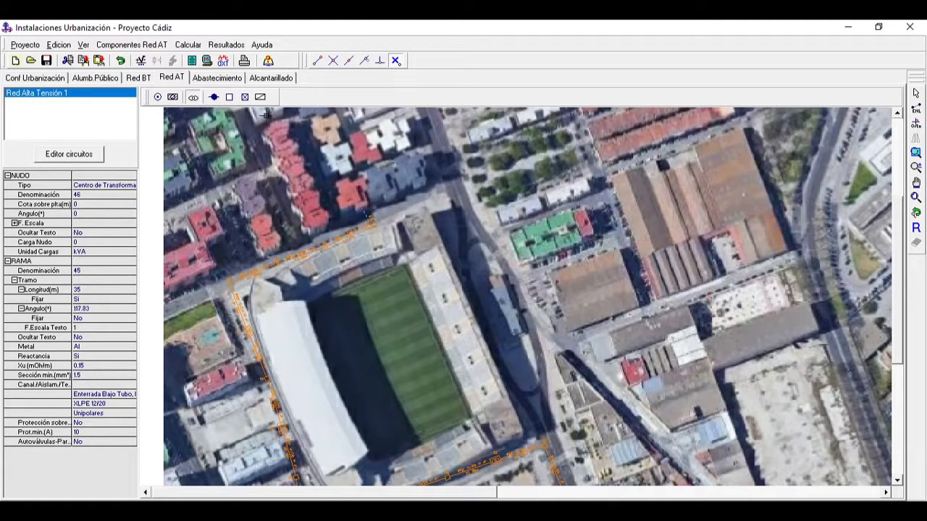
pyautogui.click(230, 97)
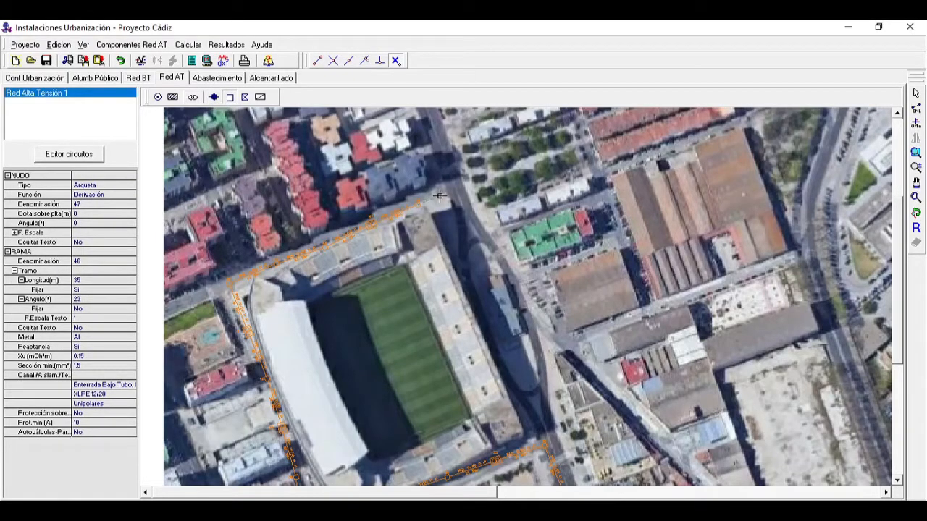
pyautogui.click(485, 283)
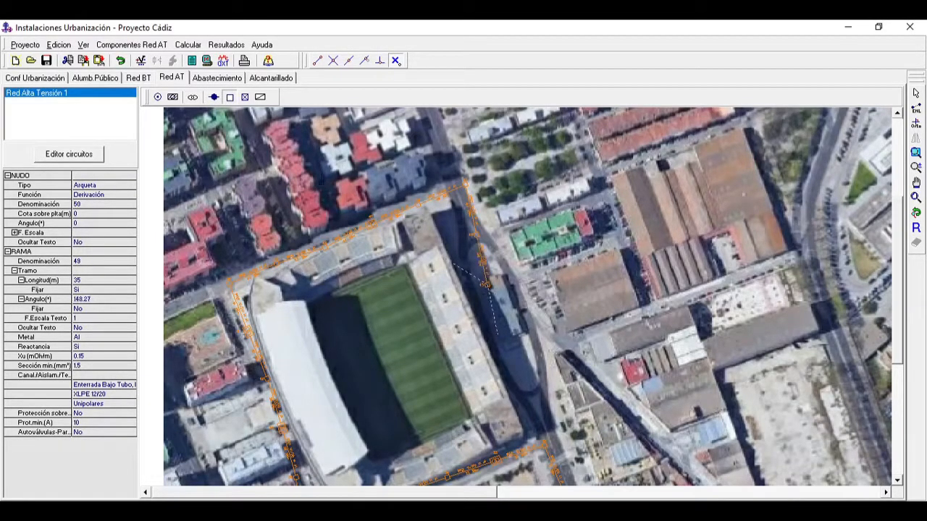
# Step: Place a Centro de Transformación node on the stadium's east side, followed by one more 35 m Arqueta branch southward
pyautogui.click(191, 97)
pyautogui.click(499, 334)
pyautogui.click(229, 97)
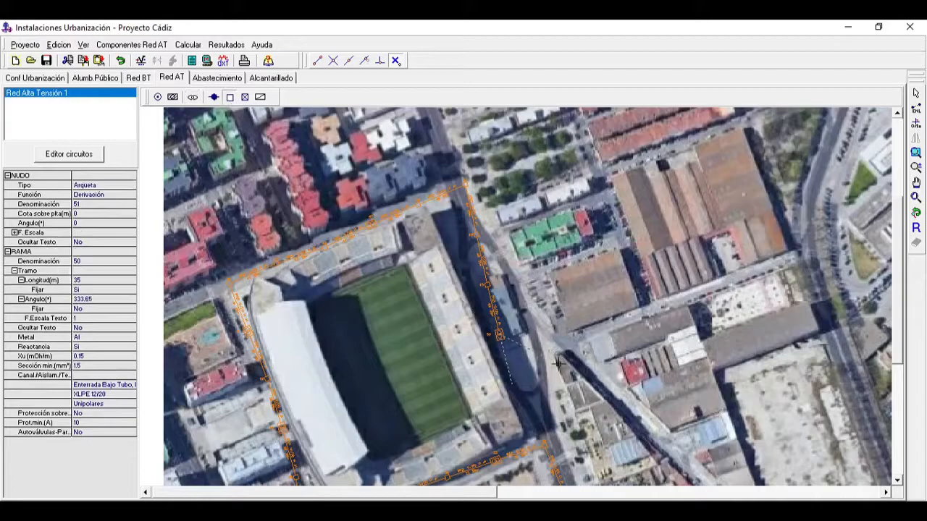
pyautogui.click(533, 433)
# Step: Add a 35 m Arqueta branch southeast from the last Arqueta on the stadium's east side
pyautogui.click(919, 111)
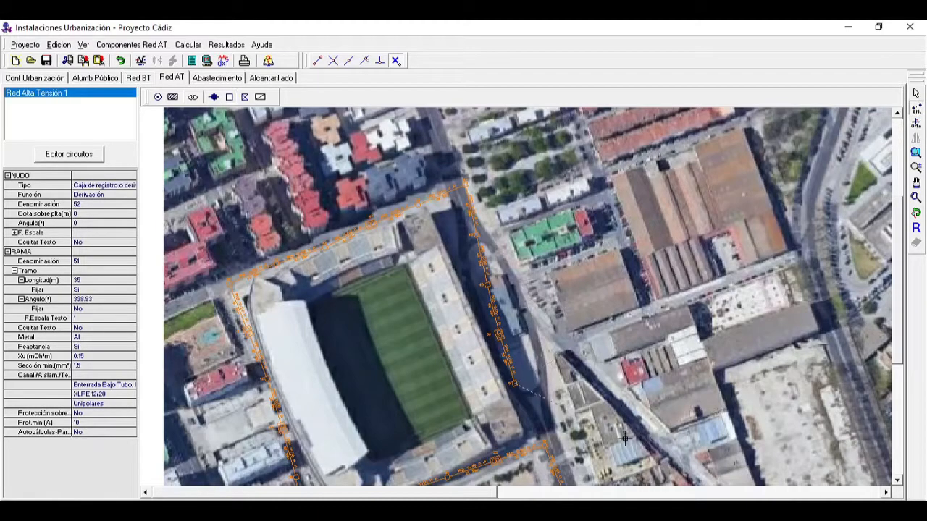
pyautogui.click(917, 211)
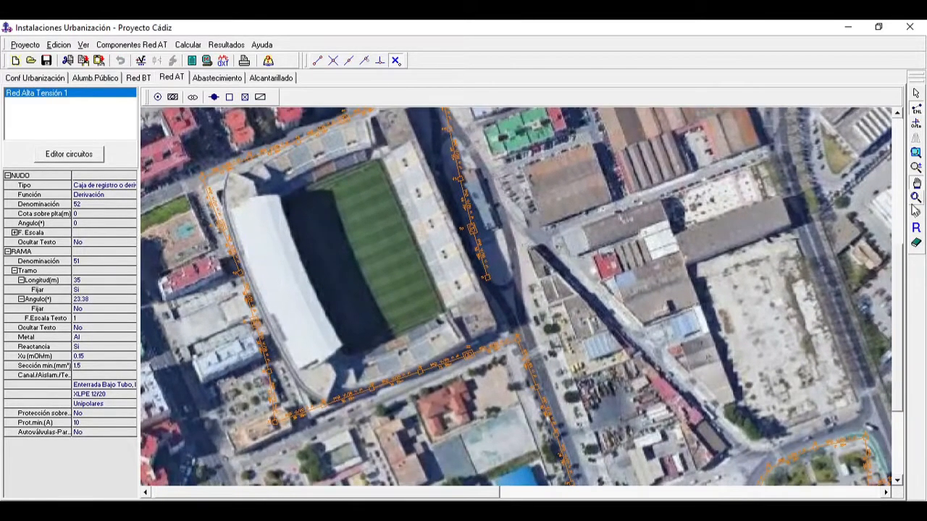
pyautogui.moveTo(500, 375); pyautogui.dragTo(585, 214)
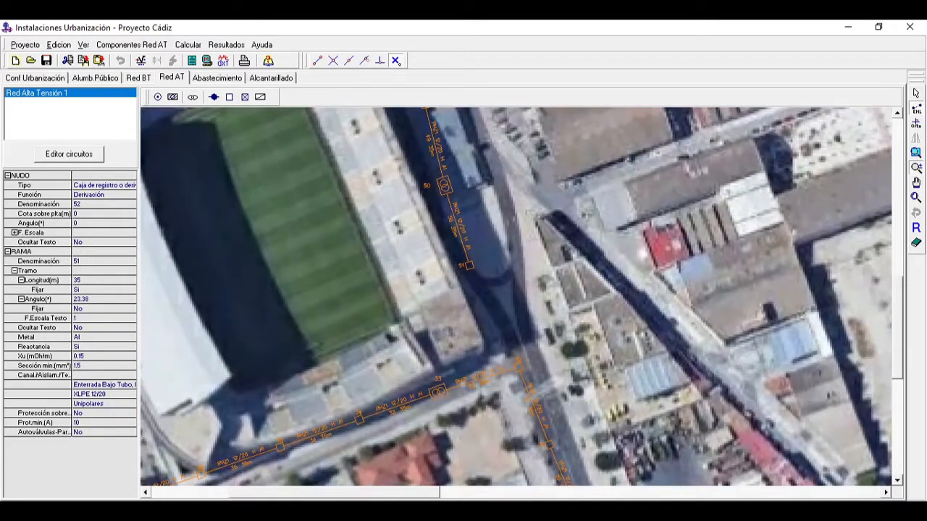
pyautogui.moveTo(353, 442); pyautogui.dragTo(412, 341)
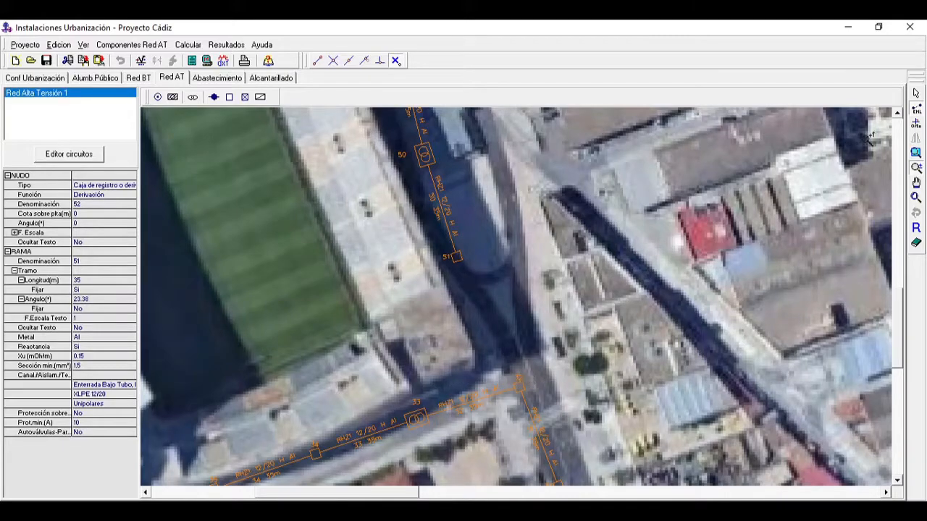
pyautogui.click(917, 109)
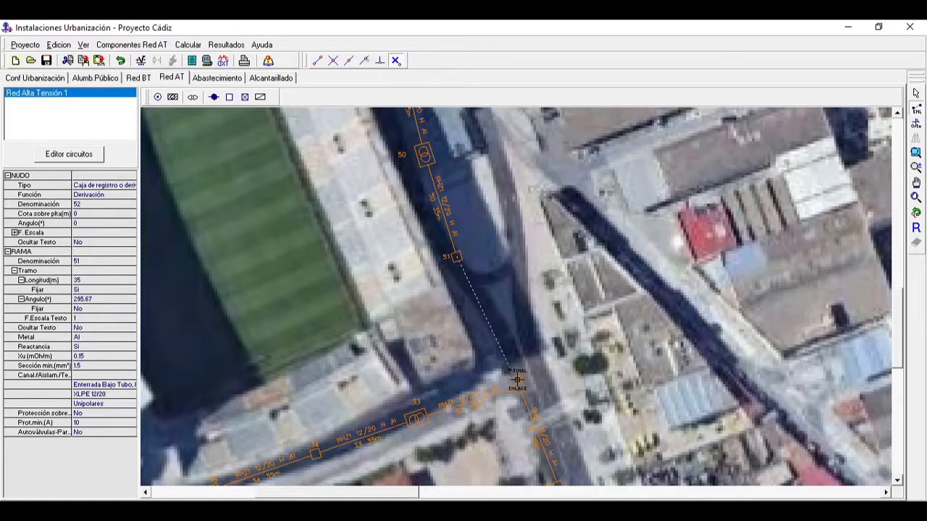
pyautogui.click(229, 97)
pyautogui.click(501, 352)
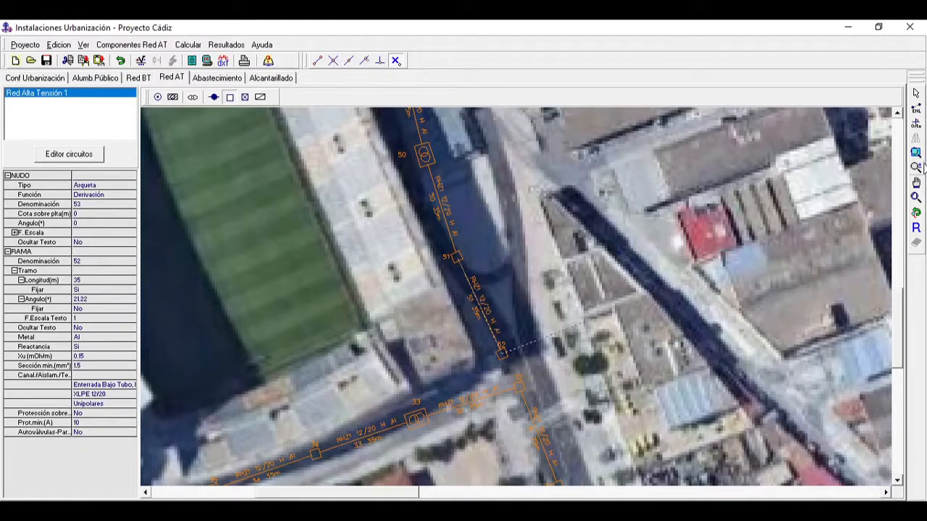
# Step: Close the stadium ring by linking the new Arqueta to the existing node at the southeast corner
pyautogui.click(918, 108)
pyautogui.click(519, 388)
pyautogui.click(919, 231)
# Step: Shift the Arqueta at the first bend below the substation and Arqueta 5 off the warehouse roofs towards the street
pyautogui.scroll(-4, 677, 220)
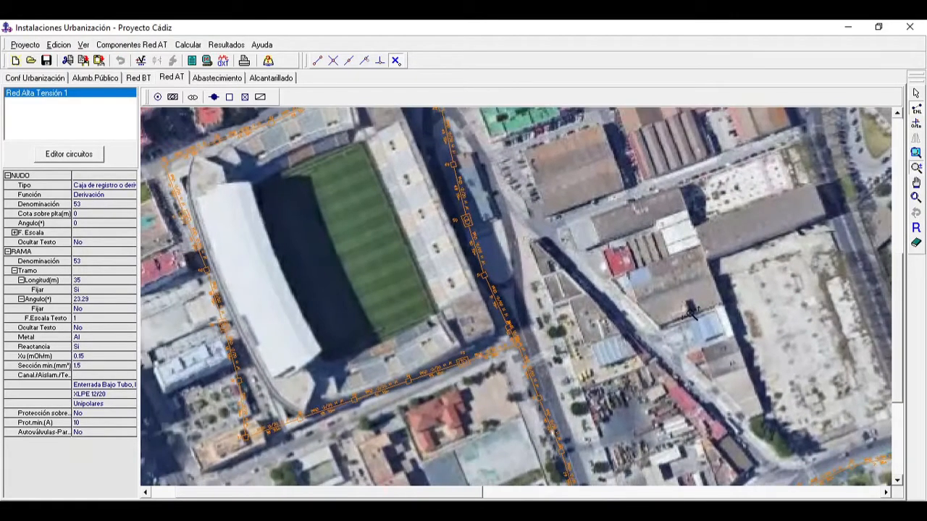
pyautogui.scroll(2, 738, 295)
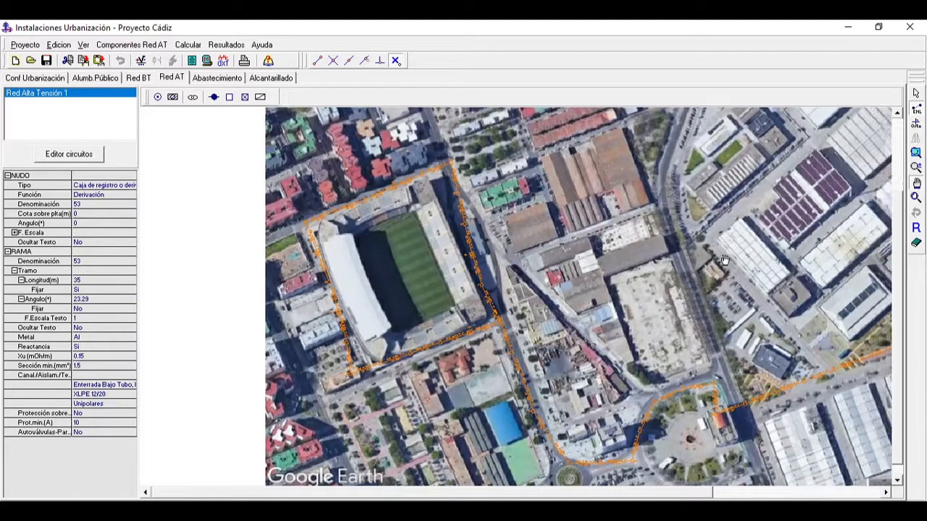
pyautogui.moveTo(725, 260); pyautogui.dragTo(375, 296)
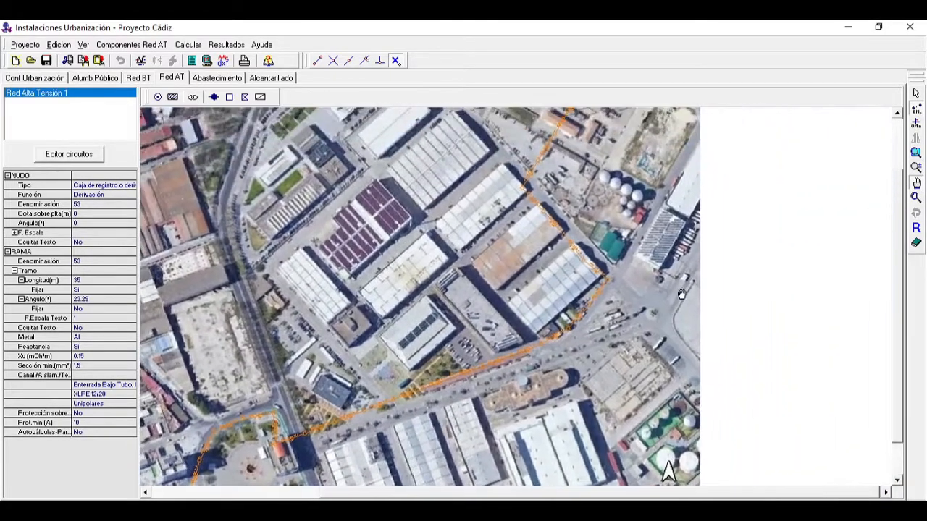
pyautogui.moveTo(809, 184); pyautogui.dragTo(770, 297)
pyautogui.click(916, 167)
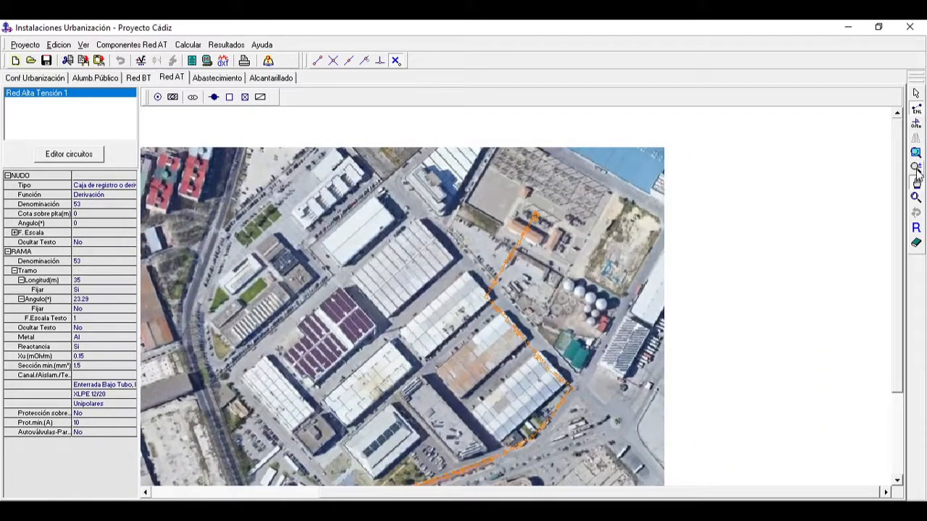
pyautogui.click(527, 313)
pyautogui.click(532, 299)
pyautogui.click(532, 299)
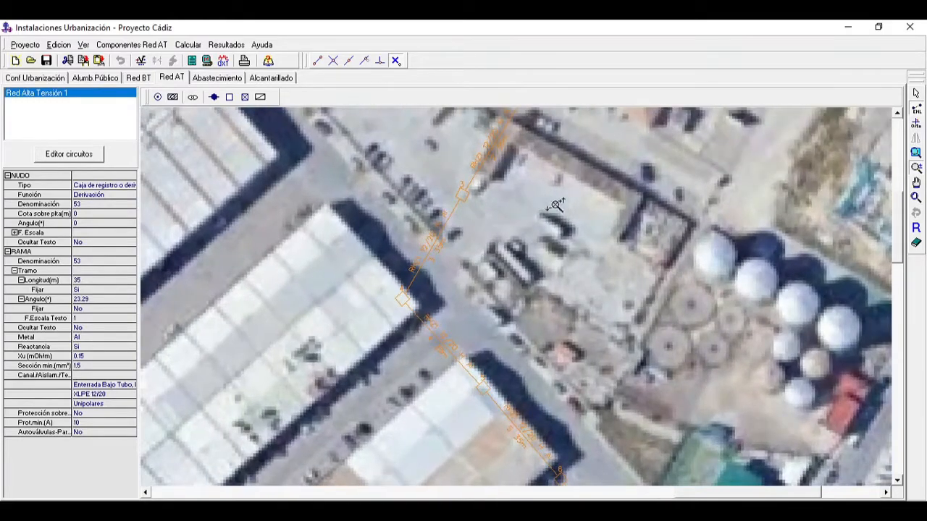
pyautogui.click(917, 153)
pyautogui.click(916, 182)
pyautogui.moveTo(761, 234); pyautogui.dragTo(712, 344)
pyautogui.moveTo(562, 313); pyautogui.dragTo(683, 128)
pyautogui.moveTo(635, 392); pyautogui.dragTo(551, 342)
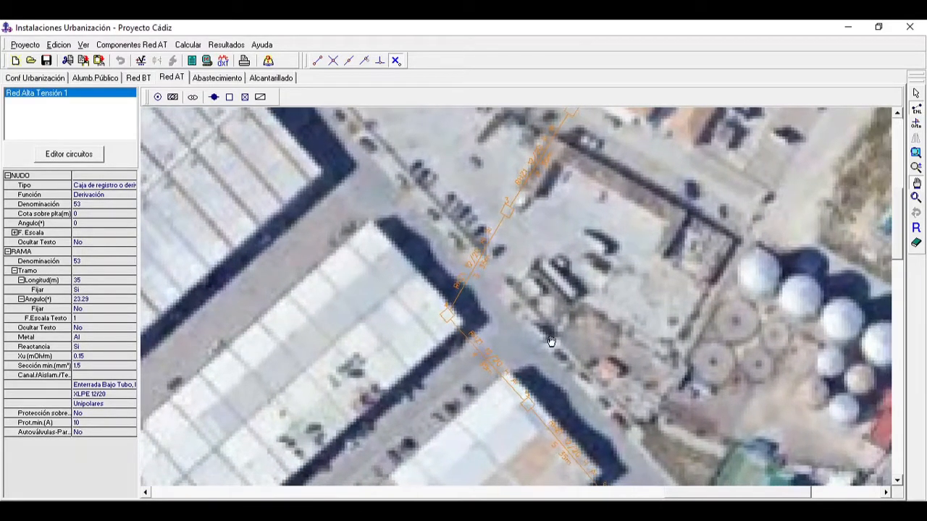
pyautogui.click(916, 93)
pyautogui.moveTo(447, 314); pyautogui.dragTo(462, 304)
pyautogui.moveTo(528, 403); pyautogui.dragTo(533, 398)
# Step: Move Arquetas 6 and 7 northeast, away from the warehouse roofs and towards the adjoining street
pyautogui.click(916, 182)
pyautogui.moveTo(817, 296); pyautogui.dragTo(593, 214)
pyautogui.click(916, 94)
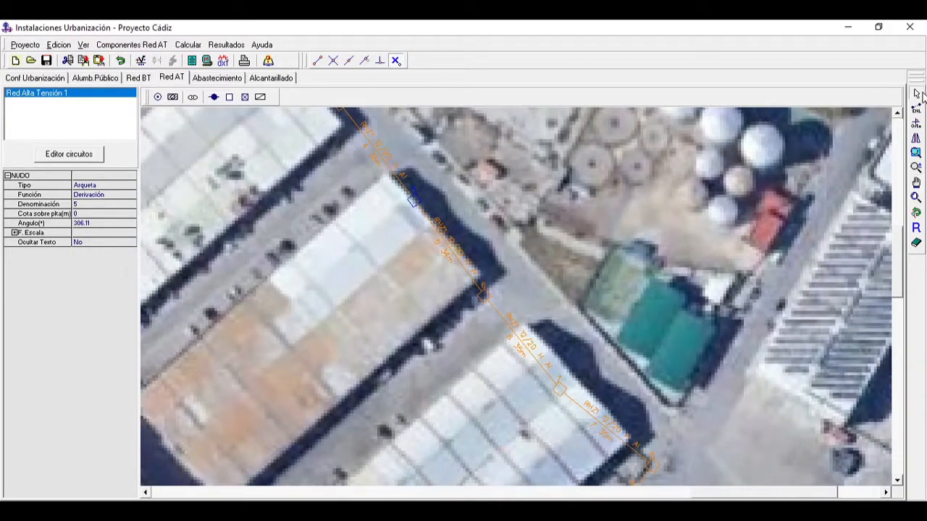
pyautogui.moveTo(483, 297); pyautogui.dragTo(495, 292)
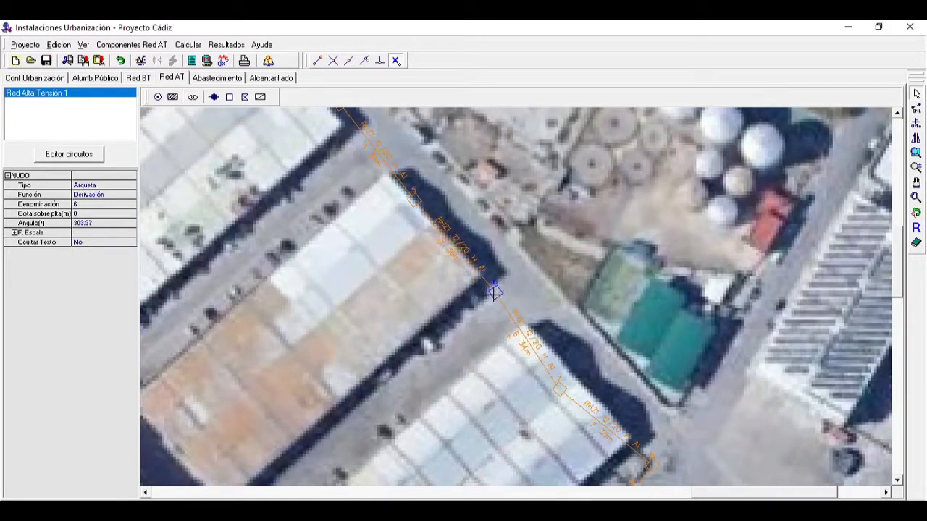
pyautogui.moveTo(556, 389); pyautogui.dragTo(586, 381)
# Step: Move Arqueta 19 farther east of the wide avenue and Arqueta 20 east from the corner of the red-roofed building
pyautogui.click(918, 185)
pyautogui.moveTo(666, 371); pyautogui.dragTo(680, 238)
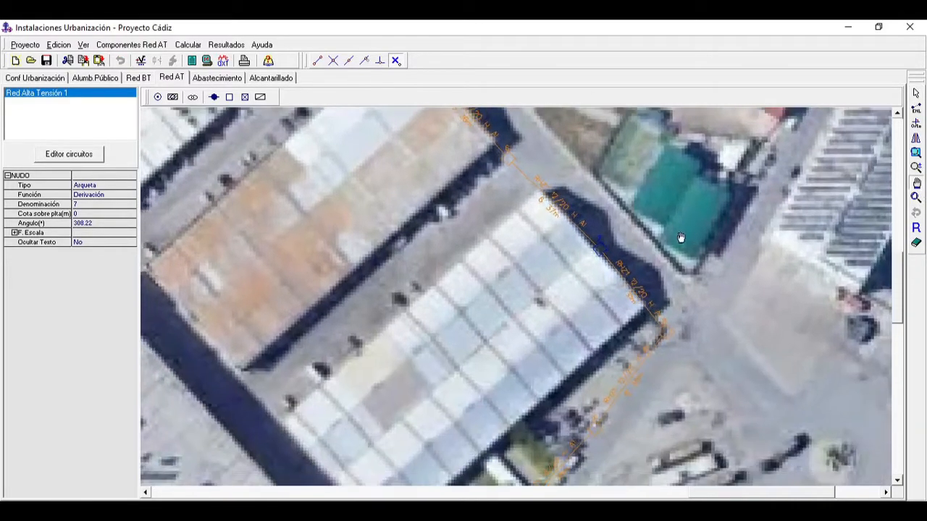
pyautogui.moveTo(655, 329); pyautogui.dragTo(710, 228)
pyautogui.moveTo(678, 343); pyautogui.dragTo(712, 288)
pyautogui.moveTo(603, 372); pyautogui.dragTo(659, 325)
pyautogui.moveTo(649, 398); pyautogui.dragTo(712, 341)
pyautogui.moveTo(554, 367); pyautogui.dragTo(726, 312)
pyautogui.moveTo(532, 396); pyautogui.dragTo(663, 331)
pyautogui.moveTo(497, 393); pyautogui.dragTo(611, 338)
pyautogui.moveTo(499, 370); pyautogui.dragTo(593, 330)
pyautogui.moveTo(502, 398); pyautogui.dragTo(612, 325)
pyautogui.moveTo(513, 356); pyautogui.dragTo(557, 352)
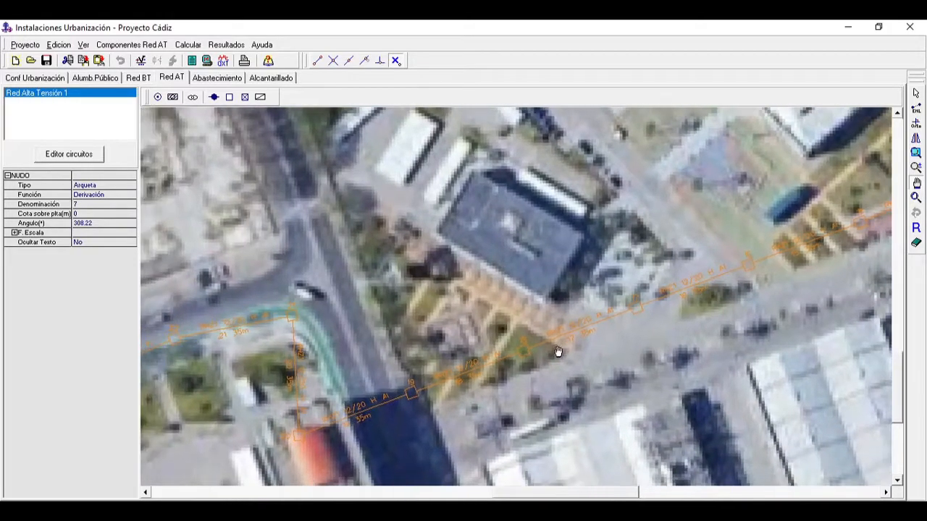
pyautogui.moveTo(363, 405); pyautogui.dragTo(446, 399)
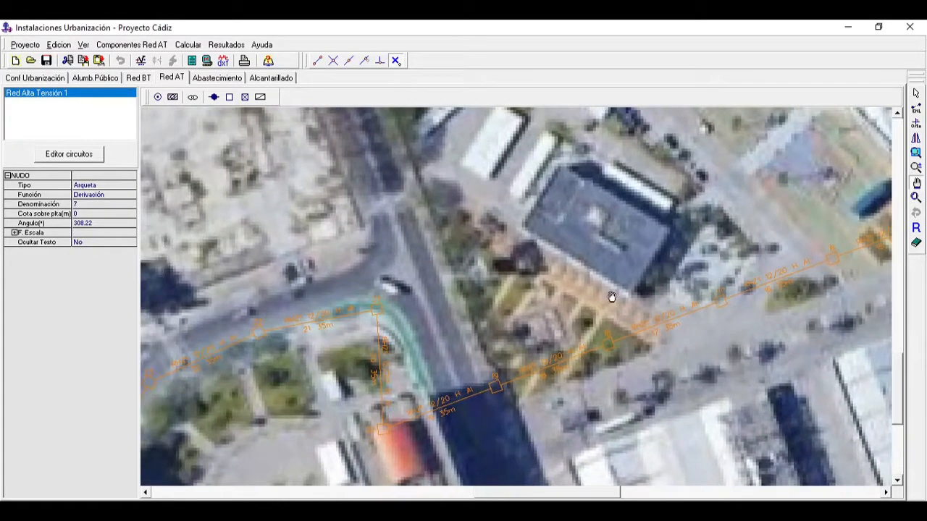
pyautogui.click(917, 95)
pyautogui.moveTo(498, 387); pyautogui.dragTo(541, 374)
pyautogui.click(381, 419)
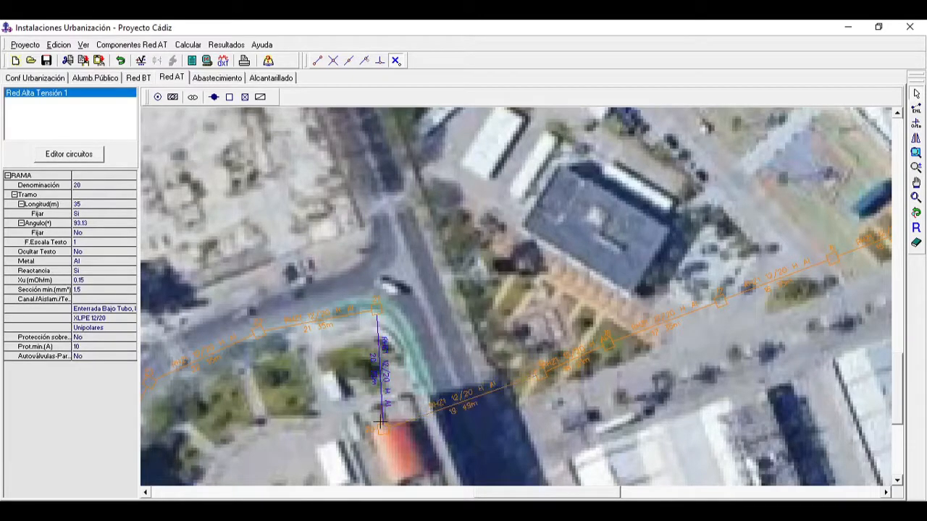
pyautogui.click(380, 427)
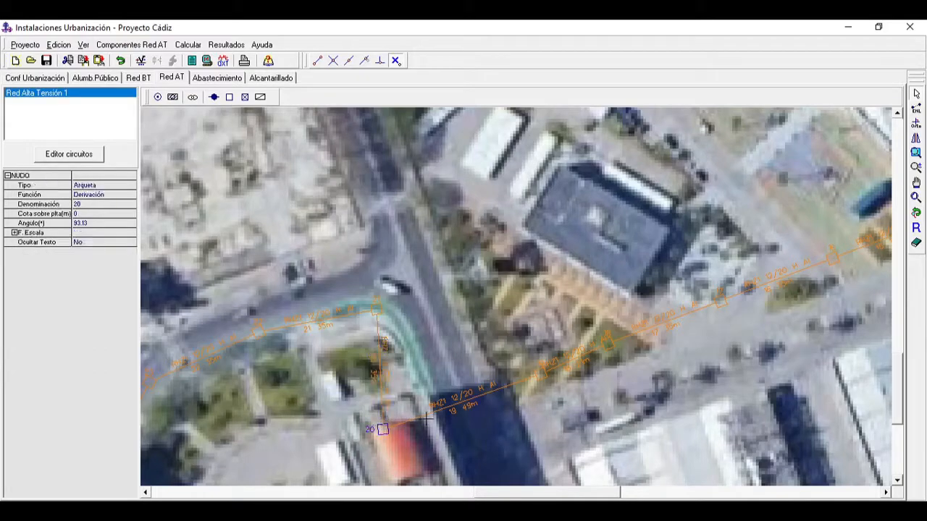
pyautogui.moveTo(382, 429); pyautogui.dragTo(425, 420)
# Step: Move Arqueta 21 to the street's north side and shift Arquetas 19 and 20 north on opposite sides of the avenue
pyautogui.moveTo(376, 309); pyautogui.dragTo(364, 247)
pyautogui.moveTo(544, 373); pyautogui.dragTo(500, 352)
pyautogui.moveTo(424, 418); pyautogui.dragTo(421, 360)
pyautogui.moveTo(502, 355); pyautogui.dragTo(487, 318)
# Step: Move Arqueta 18 north towards the dark-roofed building and Arqueta 22 to the north side of the street above the plaza
pyautogui.click(608, 346)
pyautogui.moveTo(607, 341); pyautogui.dragTo(606, 309)
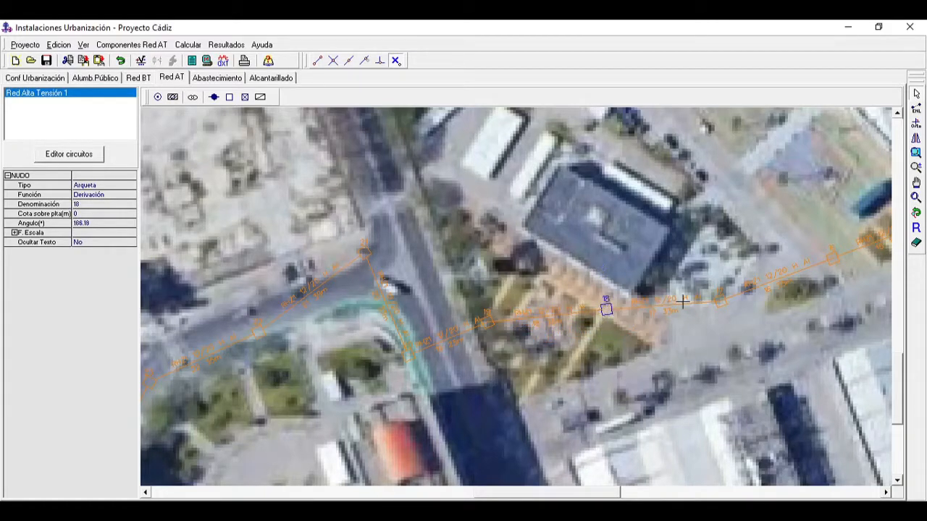
pyautogui.click(720, 302)
pyautogui.click(220, 335)
pyautogui.moveTo(258, 331); pyautogui.dragTo(241, 304)
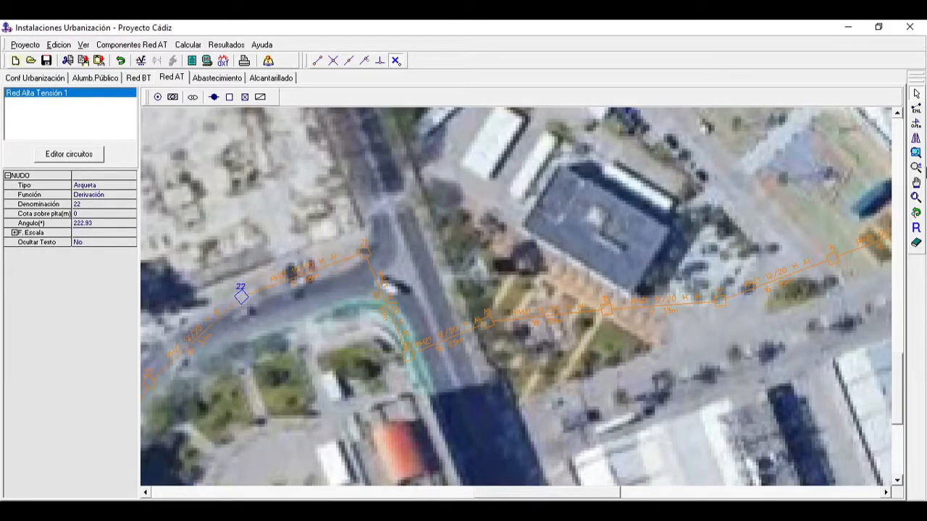
# Step: Move Arqueta 23 to the north corner of the junction and Arqueta 24 northwest onto the light-paved corner
pyautogui.click(916, 182)
pyautogui.moveTo(382, 407); pyautogui.dragTo(675, 303)
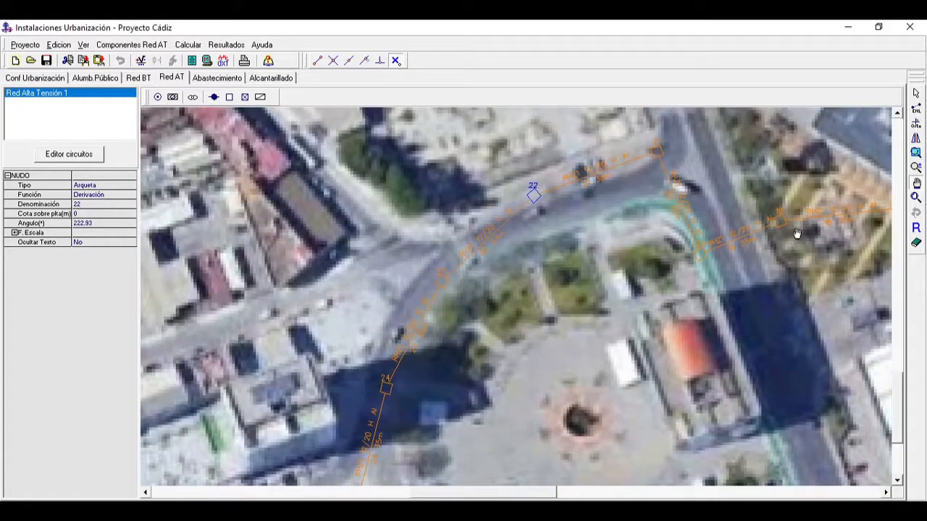
pyautogui.click(917, 93)
pyautogui.moveTo(444, 275); pyautogui.dragTo(423, 233)
pyautogui.click(386, 385)
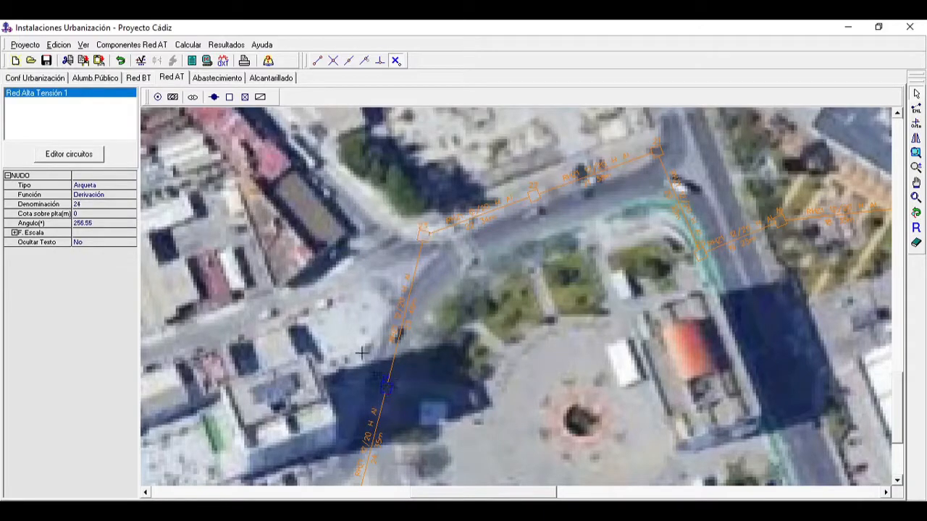
pyautogui.moveTo(386, 385); pyautogui.dragTo(347, 339)
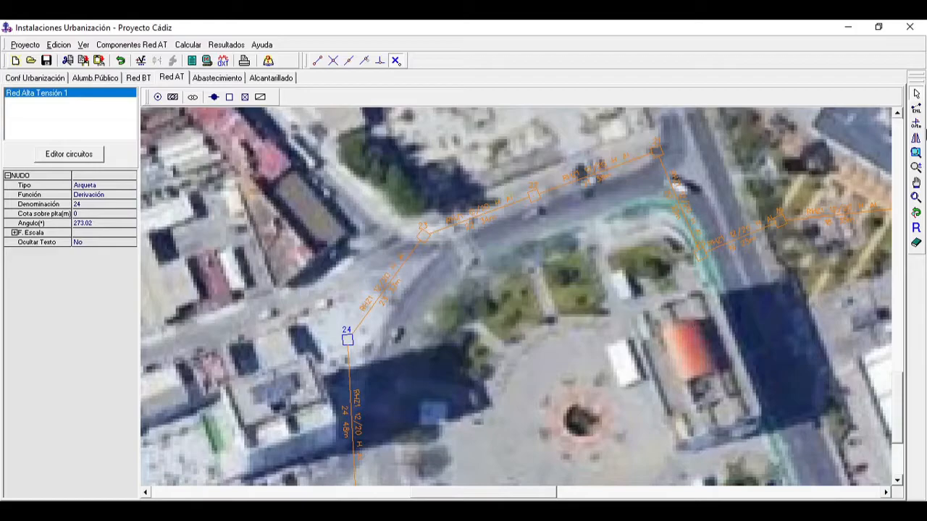
# Step: Move Arqueta 25 north, close to the corner of the building west of the round plaza
pyautogui.click(917, 188)
pyautogui.moveTo(560, 388); pyautogui.dragTo(587, 226)
pyautogui.moveTo(520, 246); pyautogui.dragTo(549, 315)
pyautogui.click(917, 97)
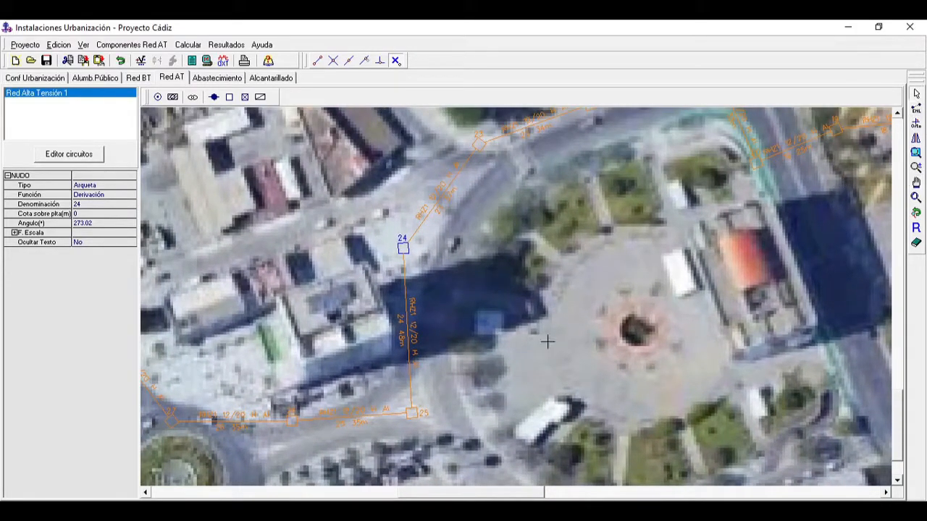
pyautogui.moveTo(413, 411); pyautogui.dragTo(411, 374)
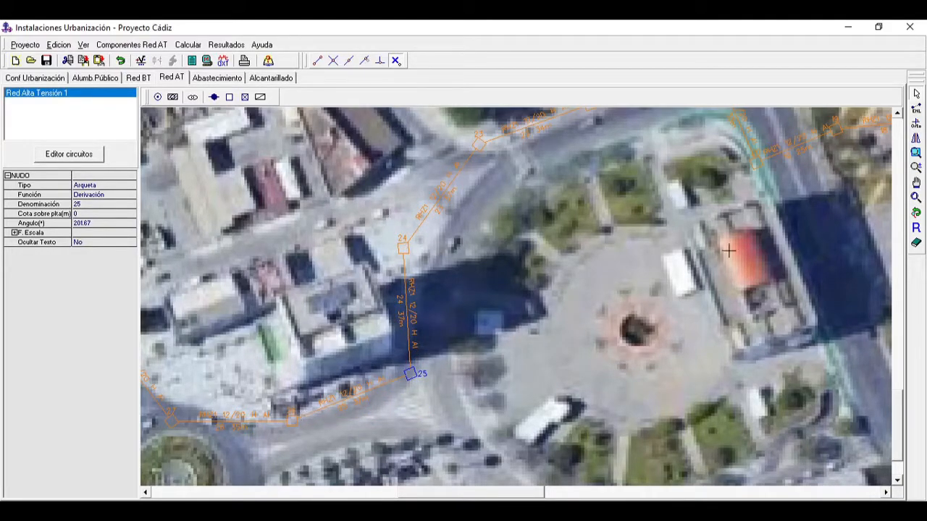
# Step: Shift the Arqueta beside the roundabout north and Arqueta 28 northeast towards the pavement
pyautogui.click(917, 182)
pyautogui.moveTo(393, 396); pyautogui.dragTo(612, 391)
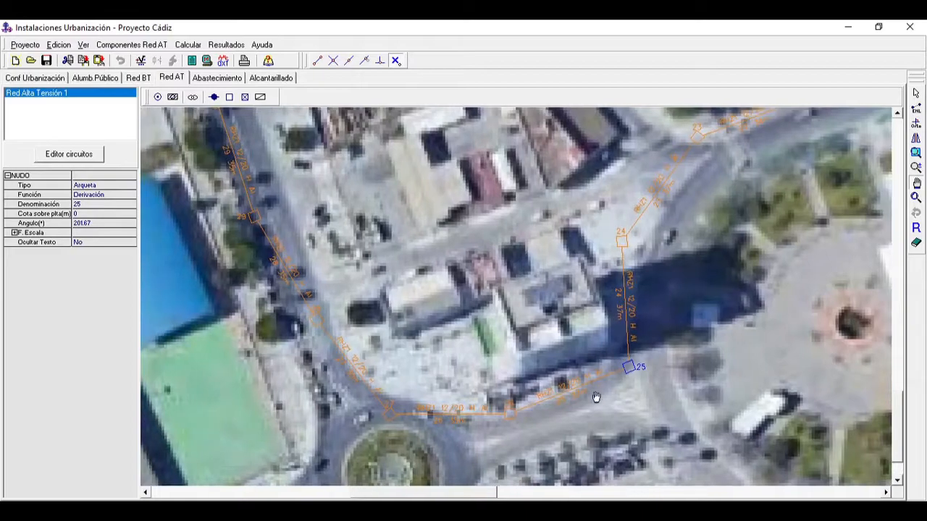
pyautogui.click(917, 107)
pyautogui.moveTo(387, 413); pyautogui.dragTo(397, 389)
pyautogui.moveTo(319, 317); pyautogui.dragTo(334, 304)
# Step: Move Arquetas 29, 30 and 31 from the avenue's west side to its east side
pyautogui.click(916, 183)
pyautogui.moveTo(566, 195); pyautogui.dragTo(685, 368)
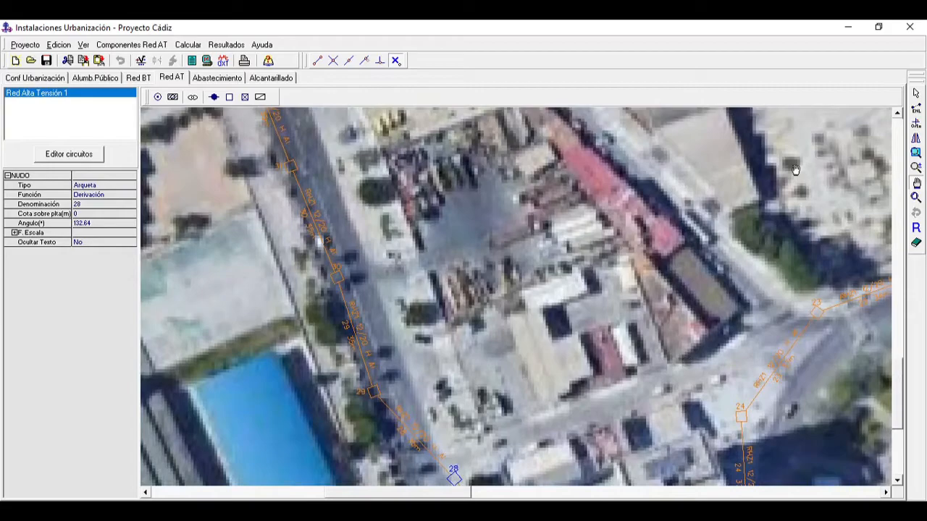
pyautogui.click(916, 197)
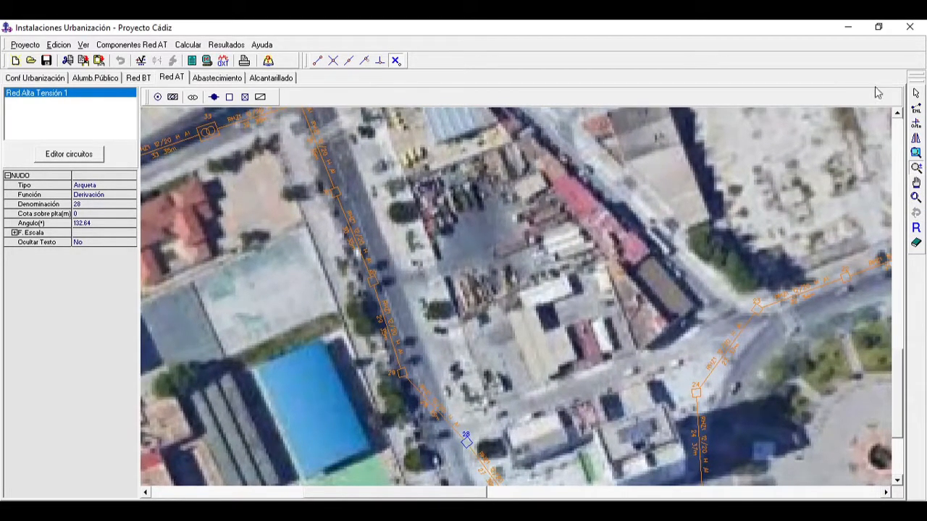
pyautogui.click(916, 94)
pyautogui.moveTo(402, 370); pyautogui.dragTo(437, 355)
pyautogui.moveTo(376, 284); pyautogui.dragTo(405, 265)
pyautogui.moveTo(332, 192); pyautogui.dragTo(372, 168)
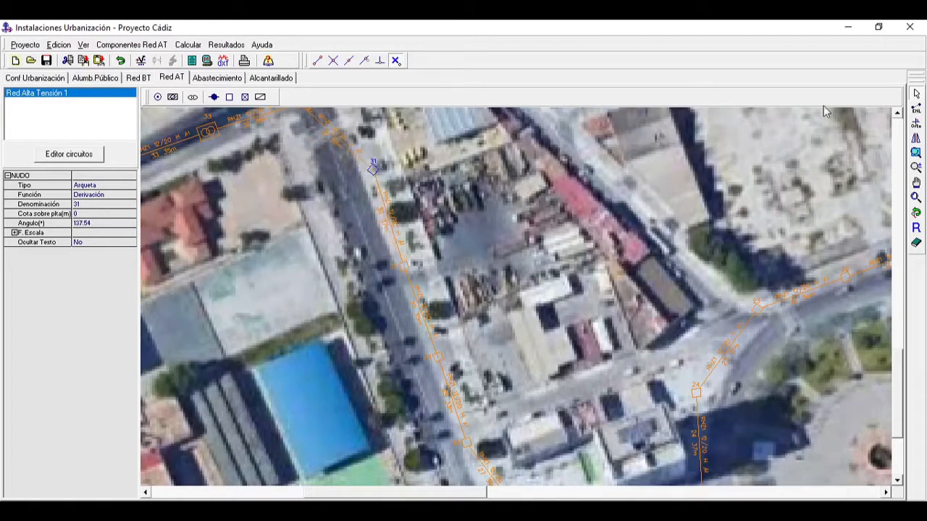
# Step: Relocate Arqueta 32 from the ring junction to the avenue's east pavement and Arqueta 52 farther north along that side
pyautogui.click(916, 182)
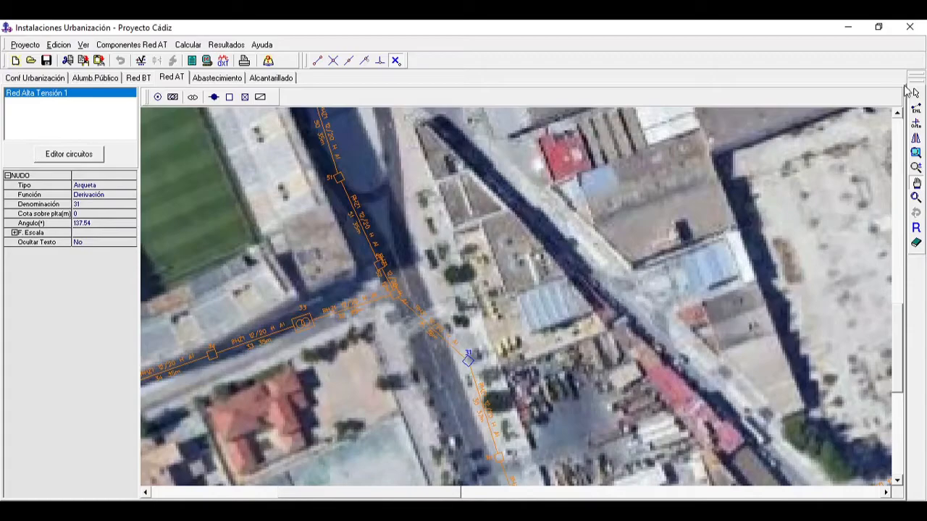
pyautogui.click(916, 93)
pyautogui.click(394, 290)
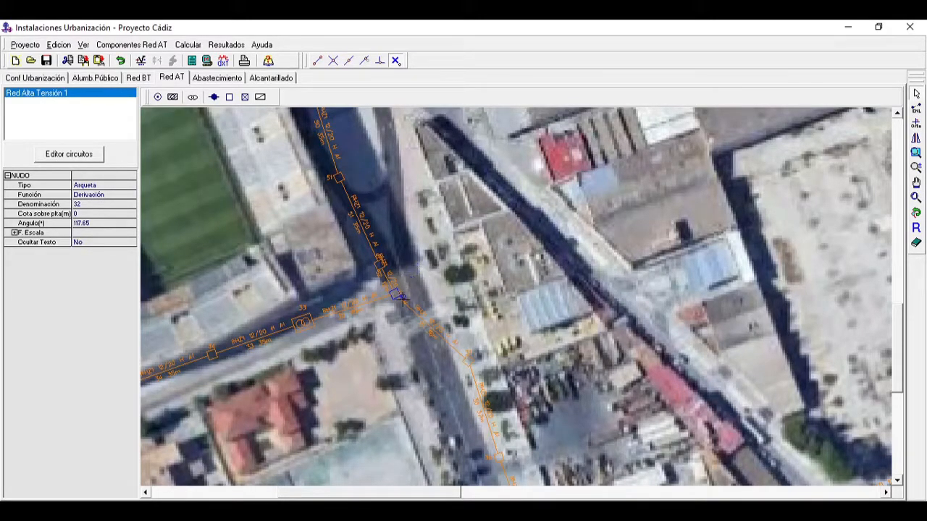
pyautogui.moveTo(395, 293); pyautogui.dragTo(405, 188)
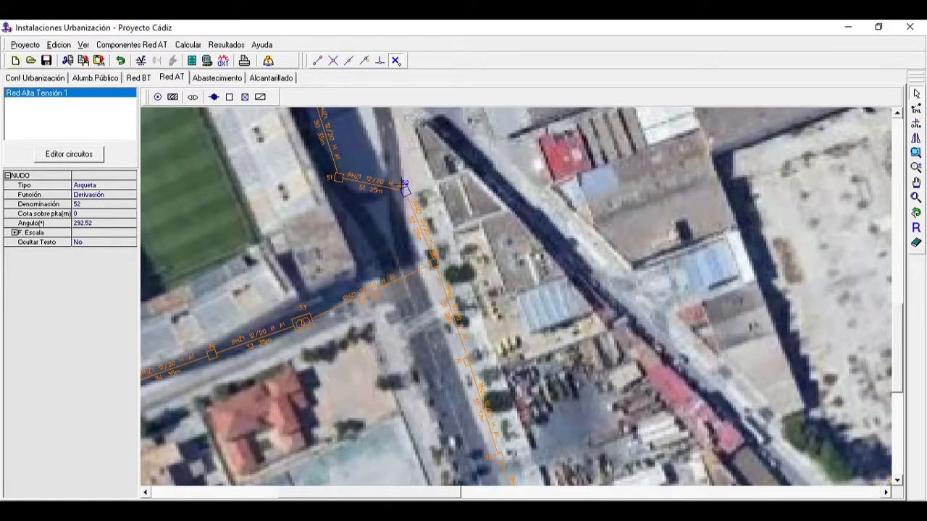
# Step: Adjust Arqueta 52 farther north, Arqueta 51 slightly east, and Centro de Transformación 33 slightly towards the avenue
pyautogui.moveTo(406, 190); pyautogui.dragTo(400, 162)
pyautogui.moveTo(338, 177)
pyautogui.mouseDown()
pyautogui.moveTo(342, 186)
pyautogui.moveTo(353, 176)
pyautogui.mouseUp()
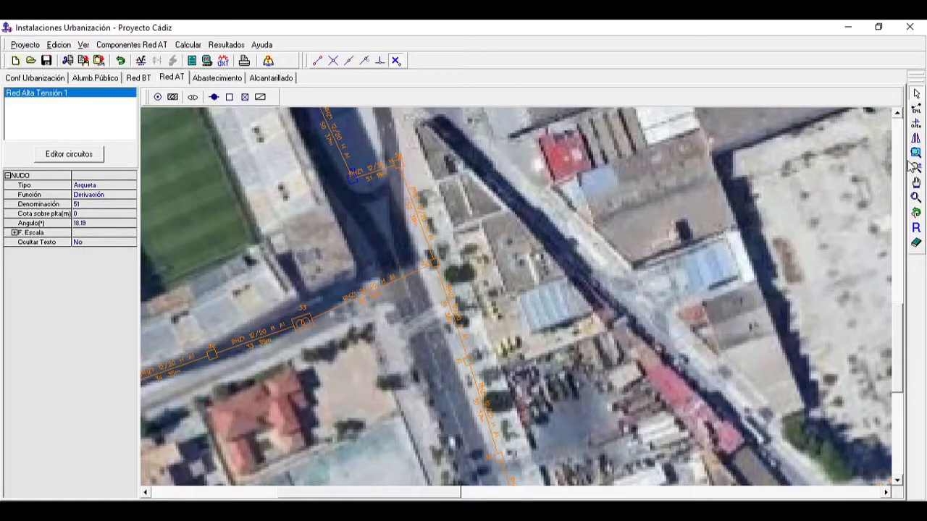
pyautogui.click(306, 319)
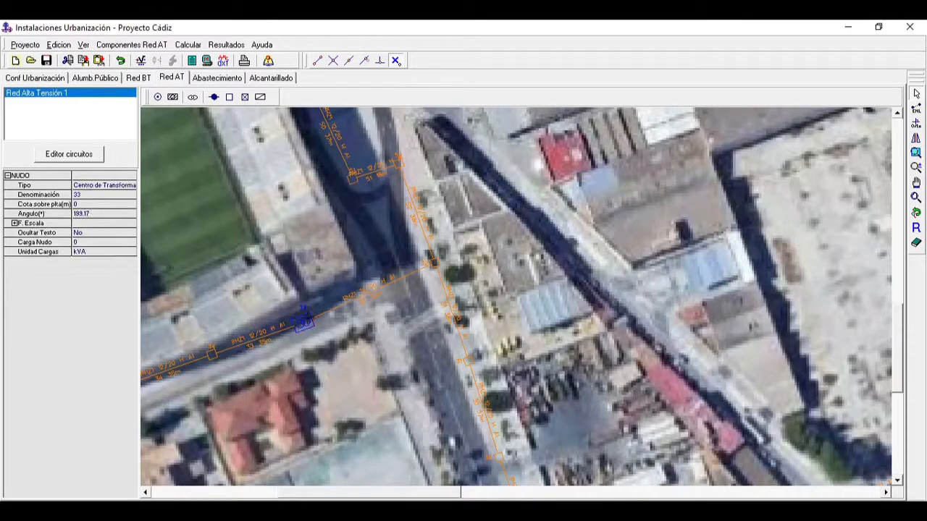
# Step: Move Arquetas 35 and 36 and Centro de Transformación 33 east along the street south of the stadium
pyautogui.click(915, 151)
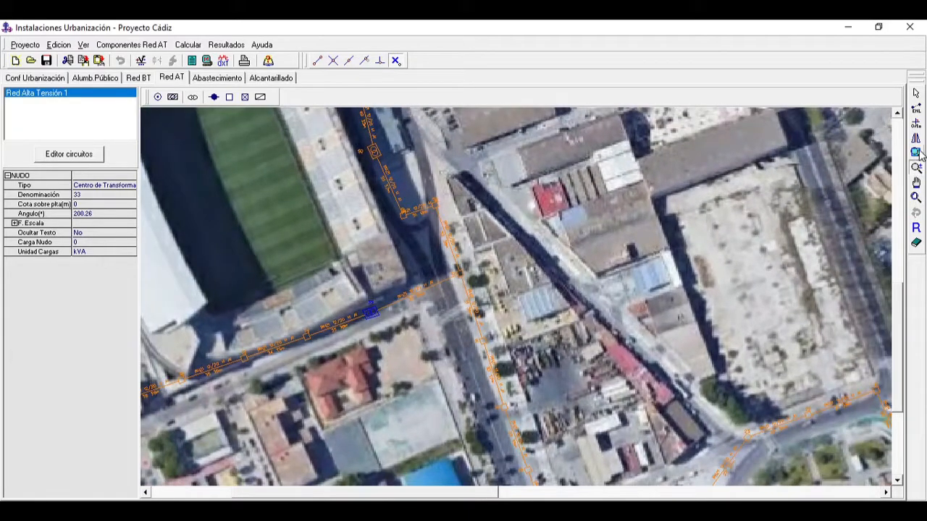
pyautogui.click(916, 183)
pyautogui.moveTo(551, 274); pyautogui.dragTo(706, 252)
pyautogui.click(916, 94)
pyautogui.moveTo(281, 368); pyautogui.dragTo(304, 366)
pyautogui.moveTo(268, 310); pyautogui.dragTo(279, 308)
pyautogui.moveTo(346, 356); pyautogui.dragTo(392, 343)
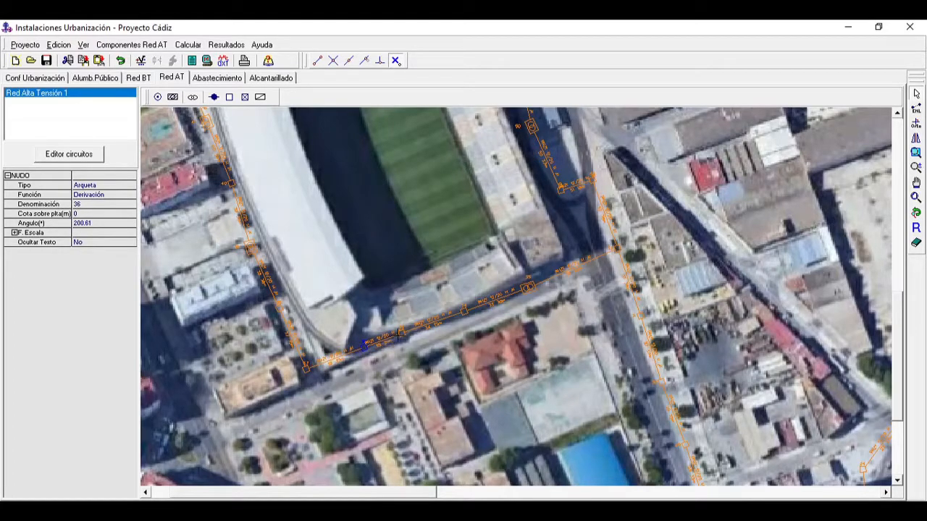
pyautogui.click(528, 286)
pyautogui.moveTo(528, 286); pyautogui.dragTo(554, 272)
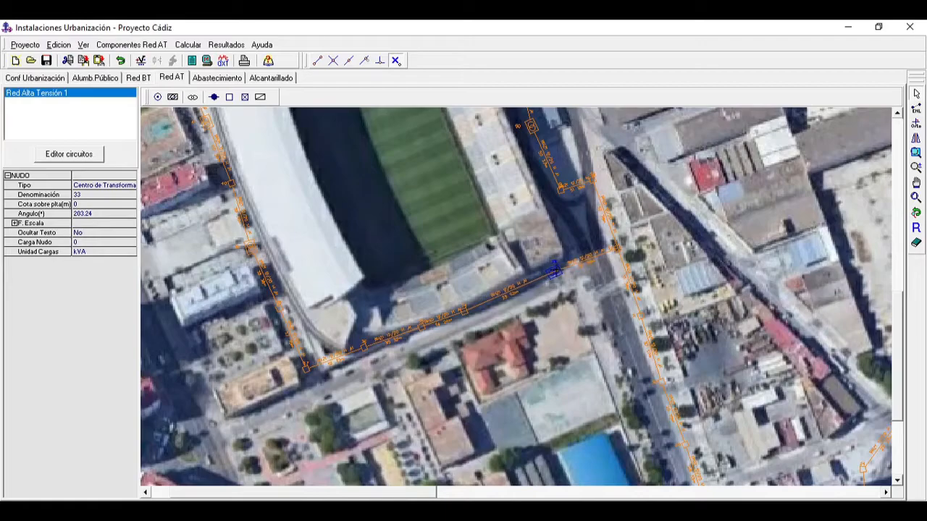
# Step: Nudge the Arqueta at the avenue junction, and space Arqueta 34 and Centro de Transformación 33 more evenly along the southern street
pyautogui.click(617, 249)
pyautogui.moveTo(617, 249); pyautogui.dragTo(614, 250)
pyautogui.click(461, 311)
pyautogui.click(465, 311)
pyautogui.moveTo(465, 311); pyautogui.dragTo(528, 282)
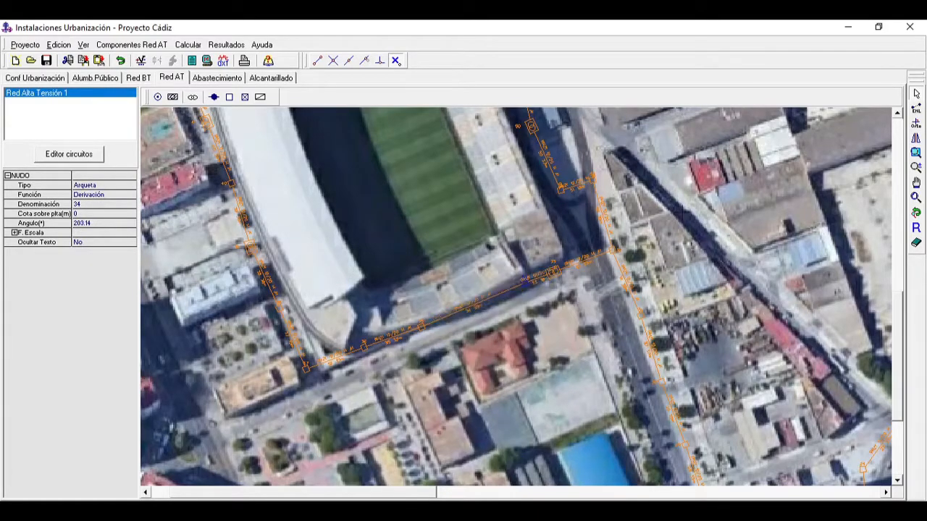
pyautogui.click(917, 168)
pyautogui.moveTo(617, 317); pyautogui.dragTo(566, 193)
pyautogui.click(916, 93)
pyautogui.moveTo(534, 265); pyautogui.dragTo(452, 299)
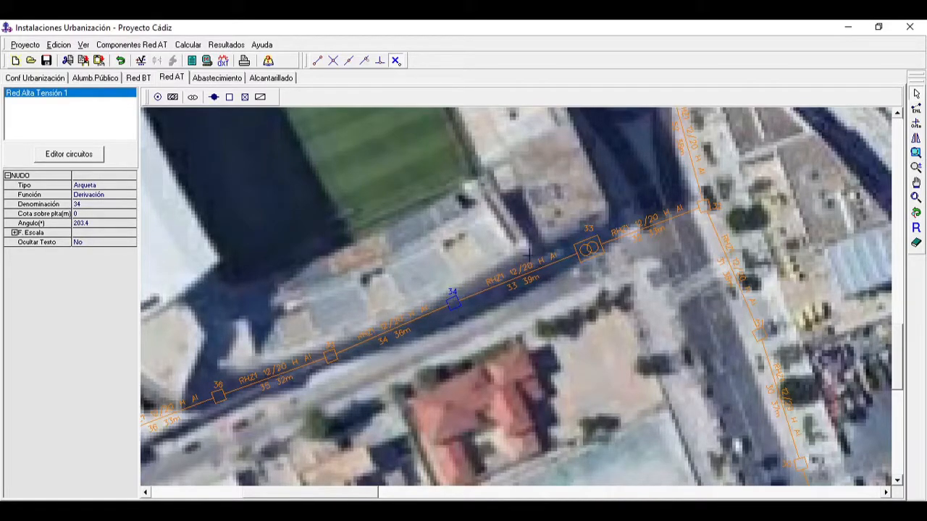
pyautogui.moveTo(588, 248); pyautogui.dragTo(576, 254)
# Step: Shift Centro de Transformación 39 slightly northeast towards the stadium's western edge
pyautogui.click(917, 183)
pyautogui.moveTo(520, 266); pyautogui.dragTo(728, 225)
pyautogui.moveTo(467, 254); pyautogui.dragTo(605, 344)
pyautogui.moveTo(456, 279); pyautogui.dragTo(530, 346)
pyautogui.click(914, 109)
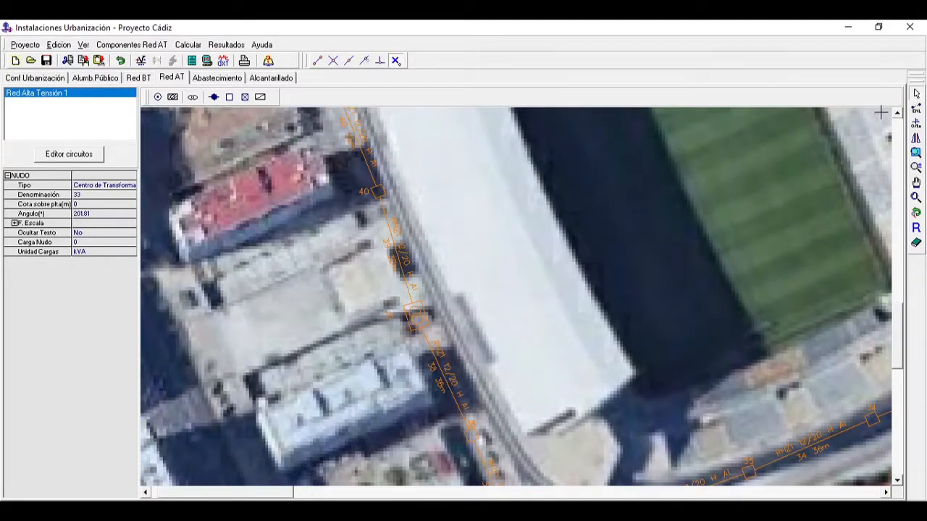
pyautogui.click(416, 318)
pyautogui.moveTo(416, 319); pyautogui.dragTo(425, 311)
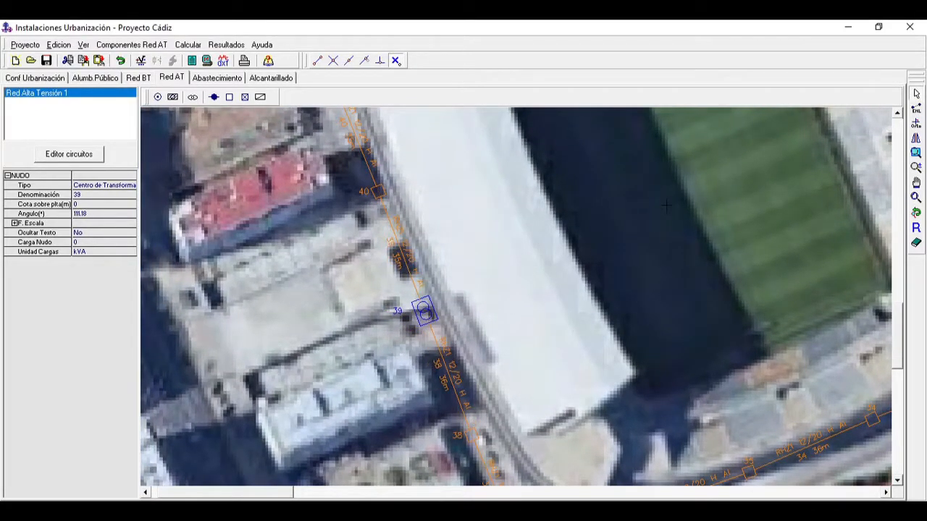
# Step: Move Arqueta 47 at the ring's northeast corner and Arquetas 48 and 49 below it west towards the stadium
pyautogui.click(918, 183)
pyautogui.moveTo(606, 194); pyautogui.dragTo(650, 379)
pyautogui.moveTo(646, 226); pyautogui.dragTo(673, 302)
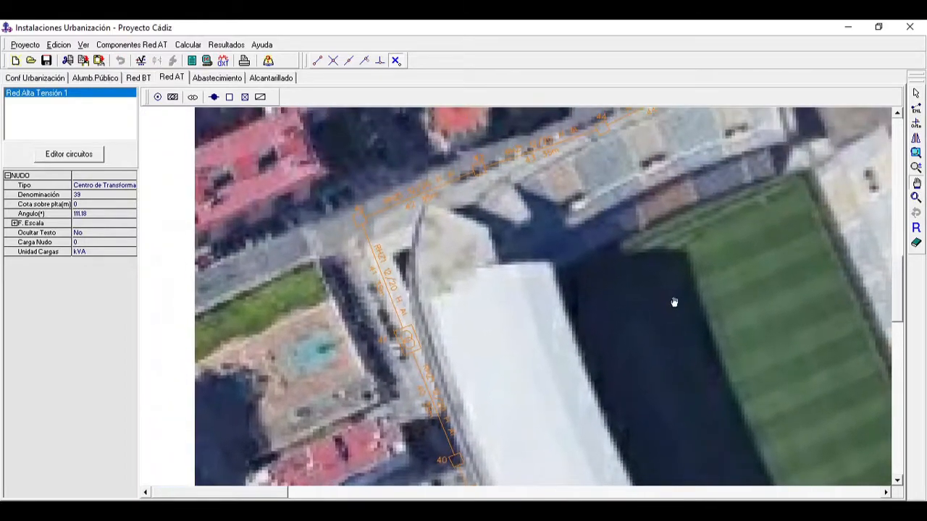
pyautogui.moveTo(737, 217); pyautogui.dragTo(664, 259)
pyautogui.moveTo(775, 211); pyautogui.dragTo(647, 292)
pyautogui.moveTo(765, 271); pyautogui.dragTo(706, 319)
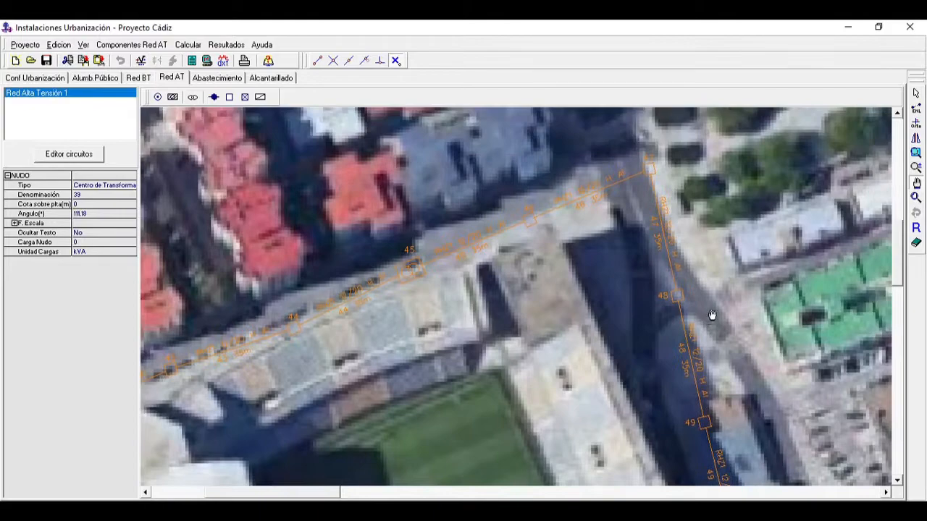
pyautogui.click(916, 93)
pyautogui.moveTo(649, 169); pyautogui.dragTo(609, 187)
pyautogui.moveTo(677, 297); pyautogui.dragTo(622, 306)
pyautogui.moveTo(704, 422); pyautogui.dragTo(672, 417)
pyautogui.click(915, 184)
pyautogui.moveTo(853, 273); pyautogui.dragTo(766, 155)
pyautogui.moveTo(838, 416); pyautogui.dragTo(717, 280)
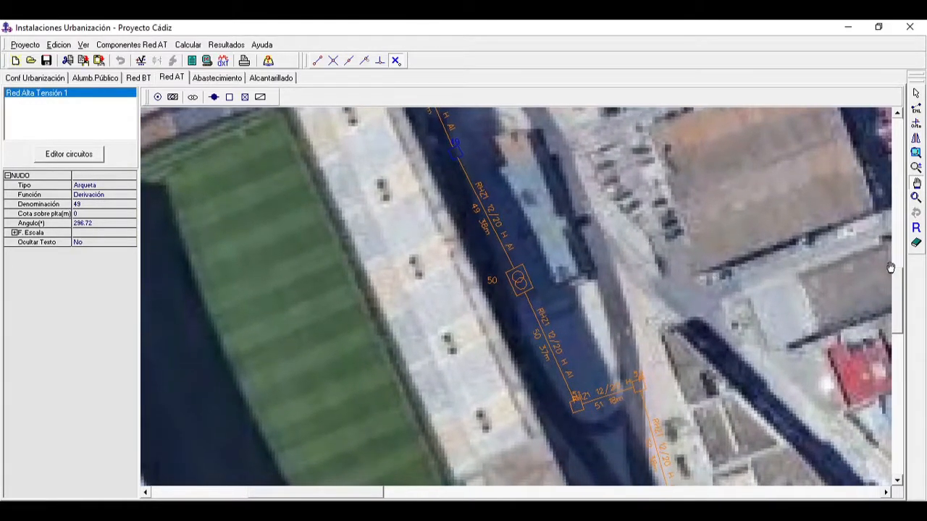
pyautogui.click(916, 198)
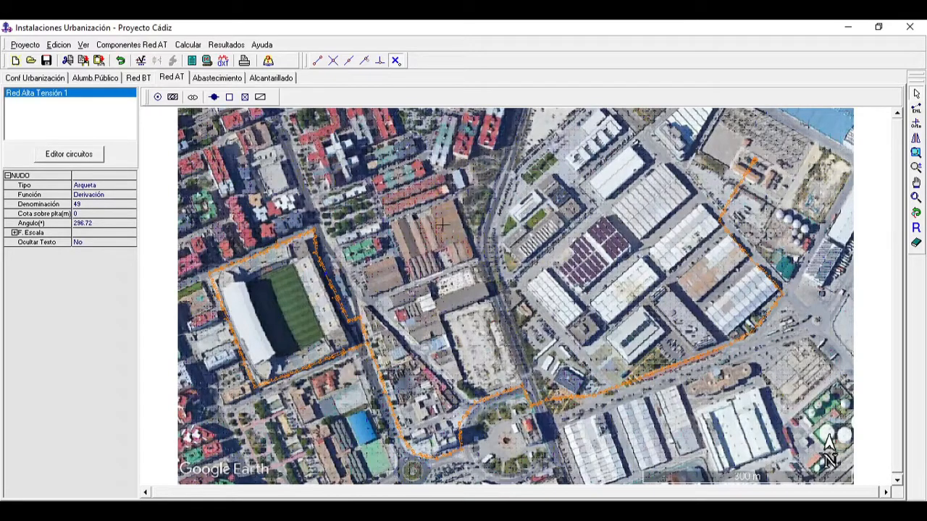
pyautogui.press('Escape')
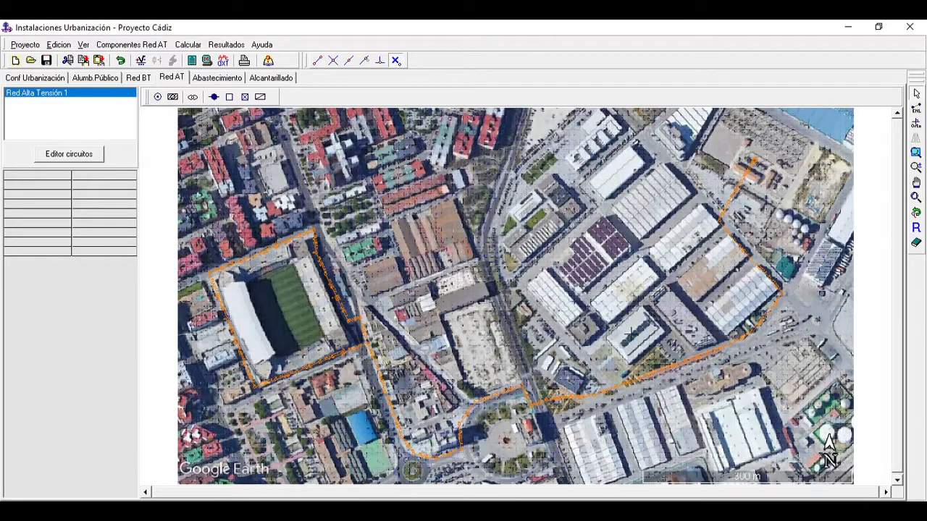
# Step: Select the five transformer centres around the stadium and set their node load to 630 kVA
pyautogui.click(916, 212)
pyautogui.moveTo(533, 349); pyautogui.dragTo(665, 337)
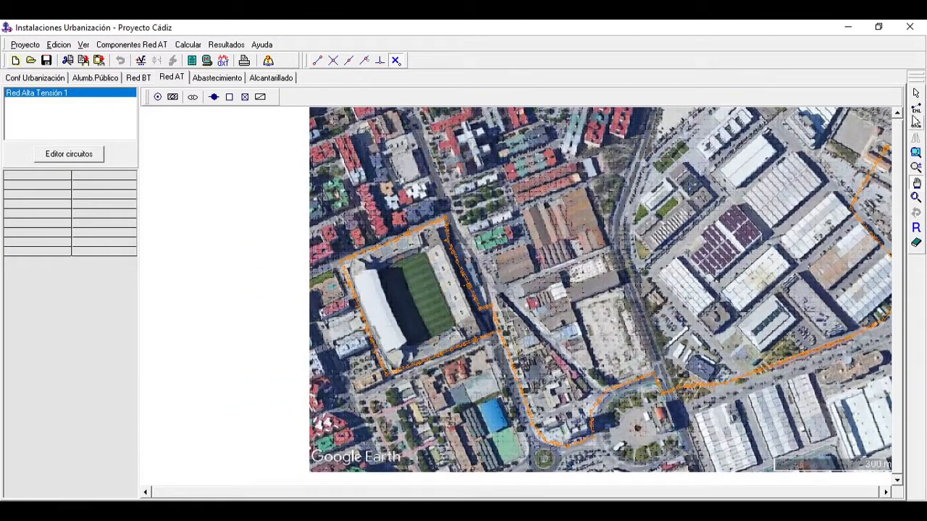
pyautogui.click(917, 170)
pyautogui.moveTo(335, 403); pyautogui.dragTo(338, 328)
pyautogui.click(917, 183)
pyautogui.moveTo(617, 296); pyautogui.dragTo(786, 286)
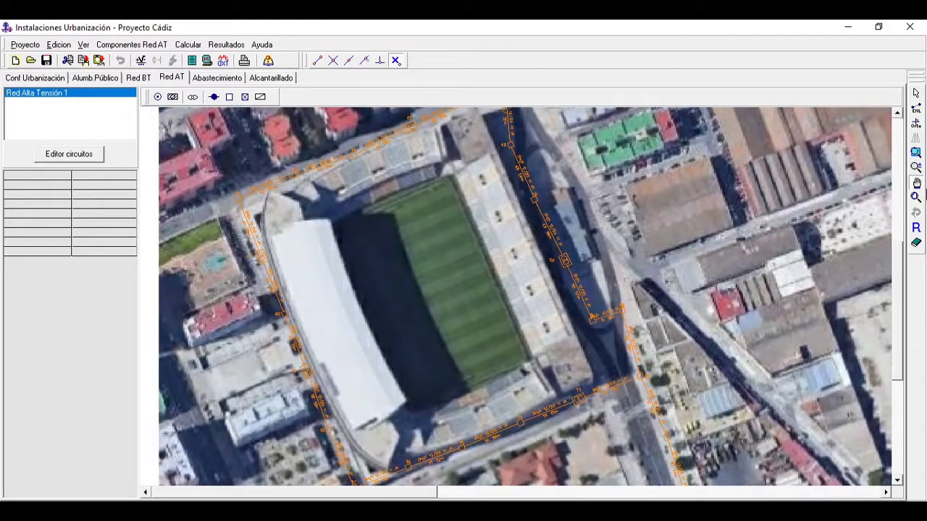
pyautogui.click(917, 168)
pyautogui.moveTo(733, 232); pyautogui.dragTo(718, 253)
pyautogui.click(916, 93)
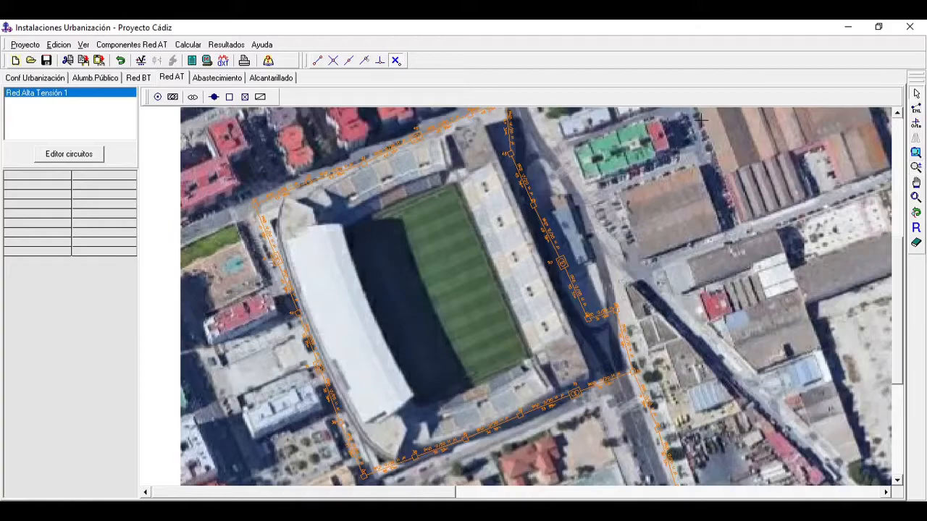
pyautogui.click(563, 261)
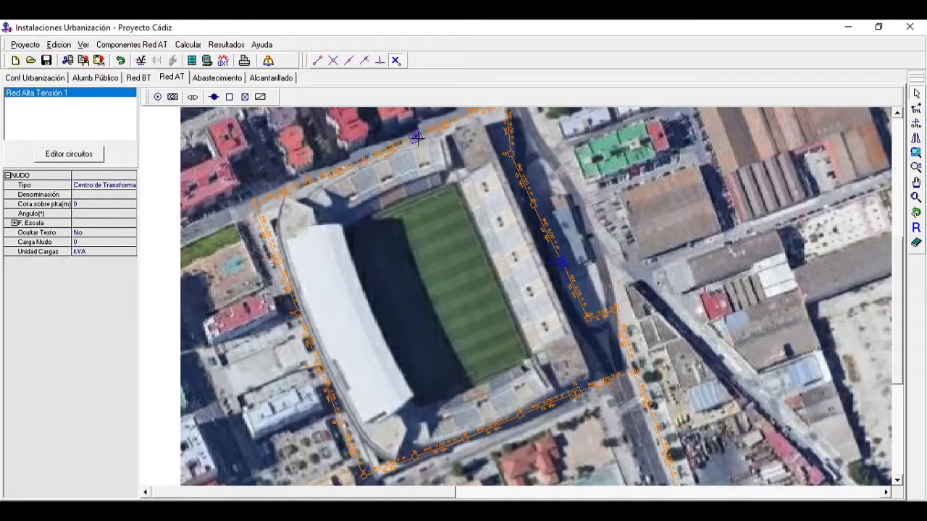
pyautogui.click(319, 368)
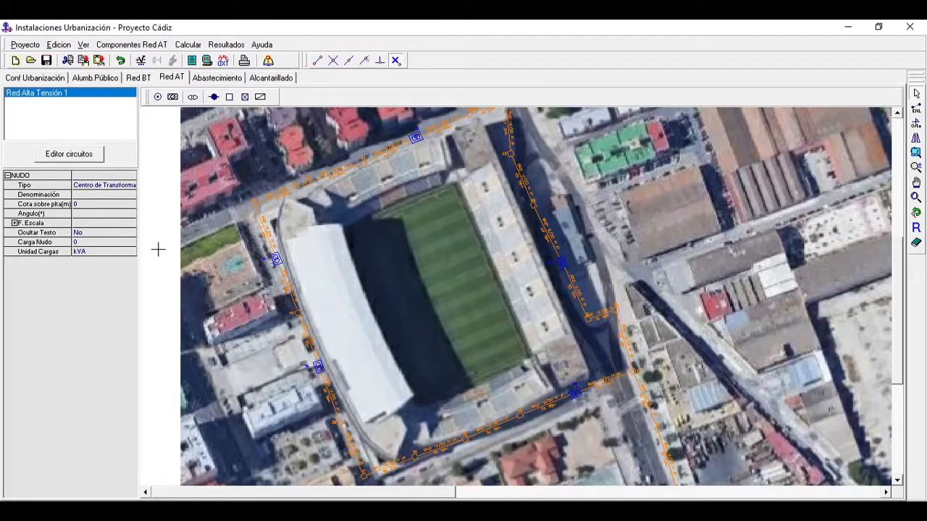
pyautogui.click(87, 251)
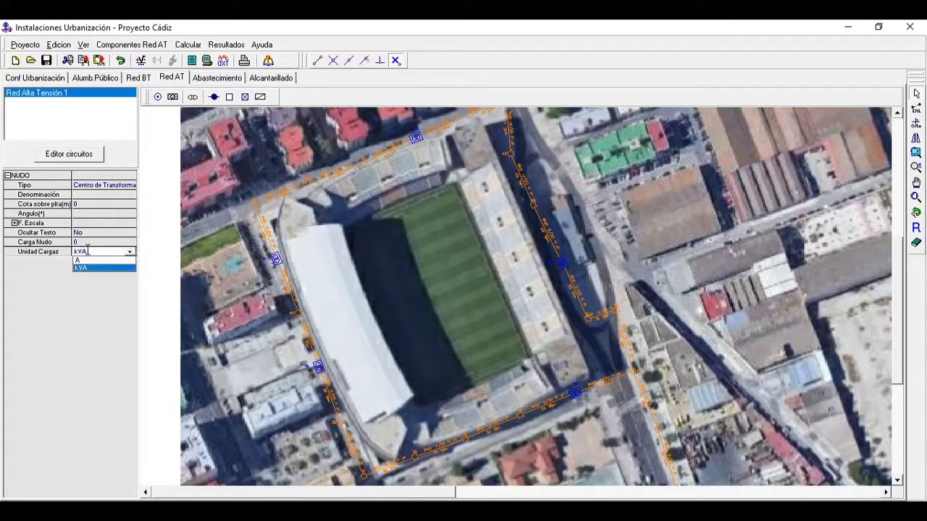
pyautogui.click(88, 252)
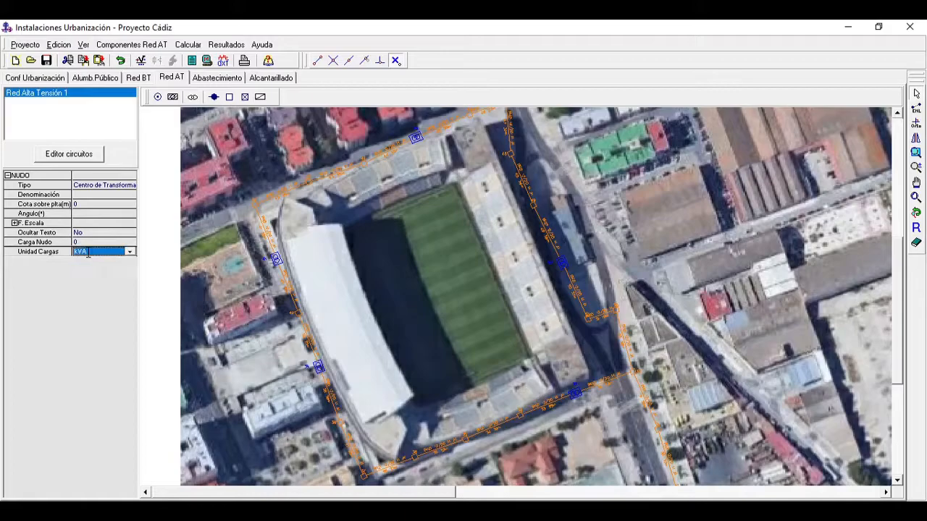
pyautogui.click(92, 242)
pyautogui.write('630')
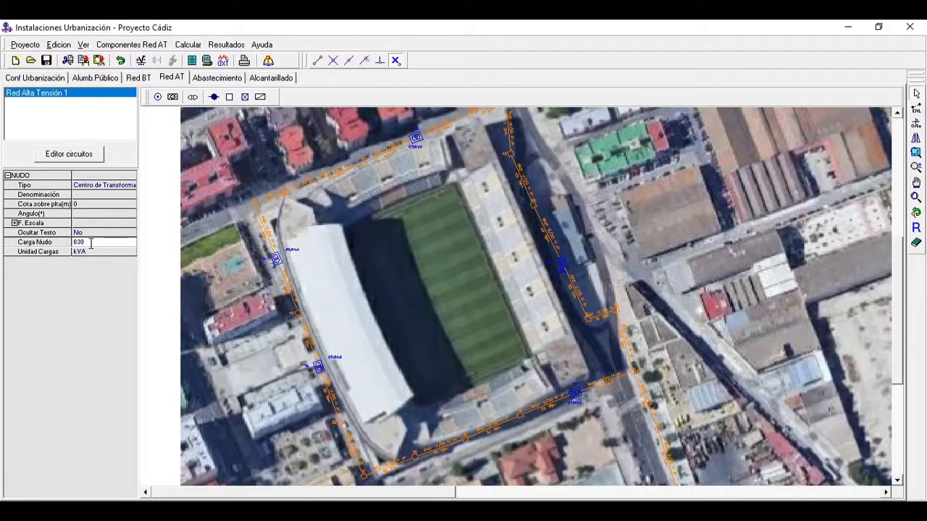
pyautogui.click(91, 248)
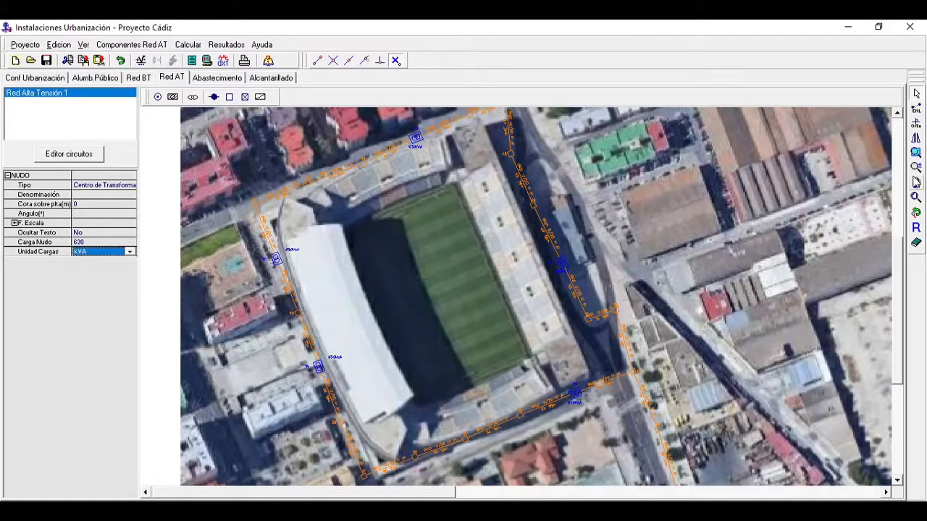
# Step: Select the entire network and choose 18/30 kV as the cable insulation voltage for its branches
pyautogui.click(916, 198)
pyautogui.click(661, 163)
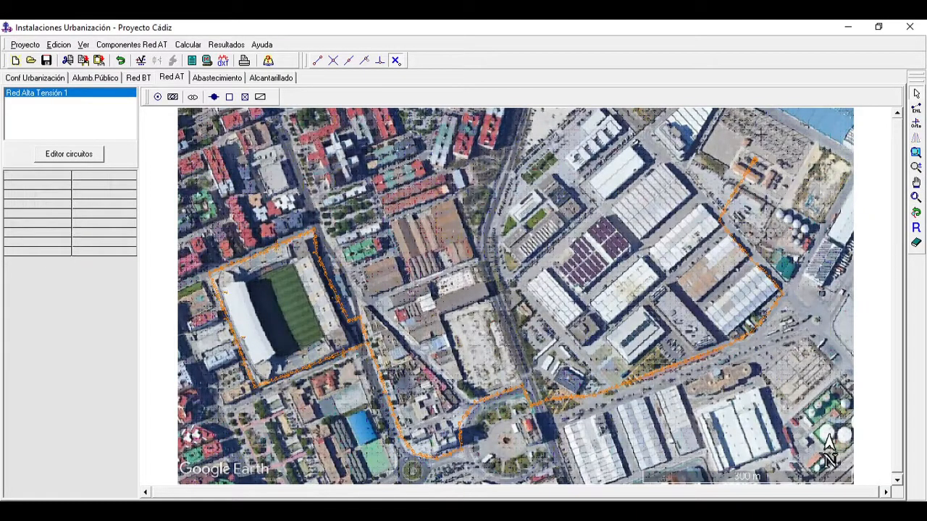
pyautogui.moveTo(170, 138); pyautogui.dragTo(797, 464)
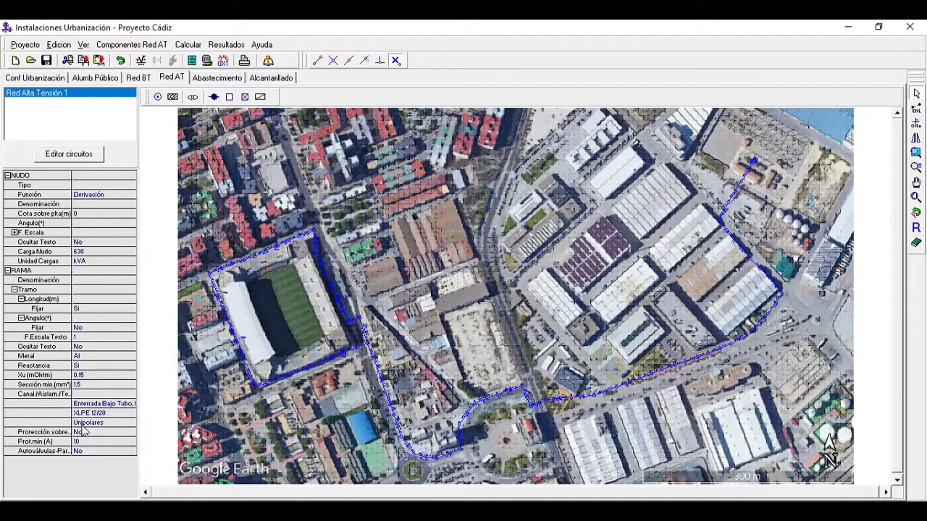
pyautogui.doubleClick(84, 399)
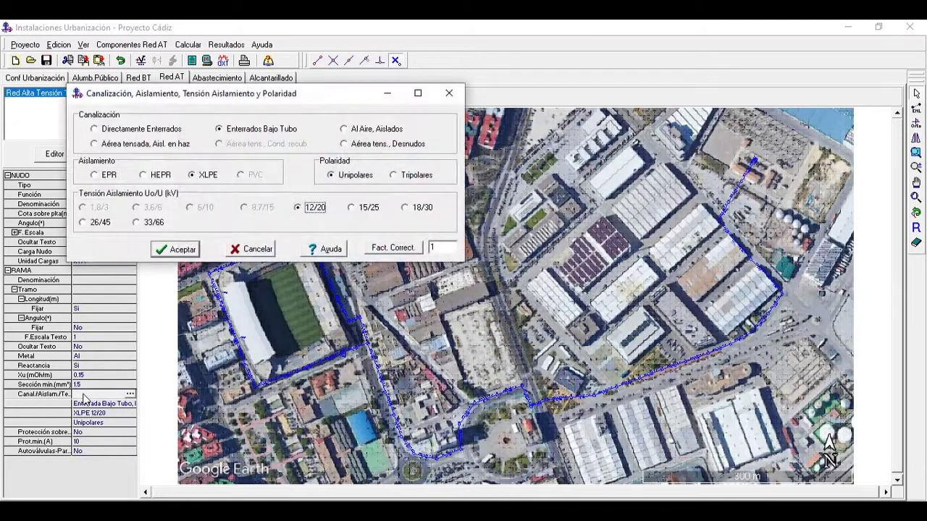
pyautogui.moveTo(262, 95); pyautogui.dragTo(516, 140)
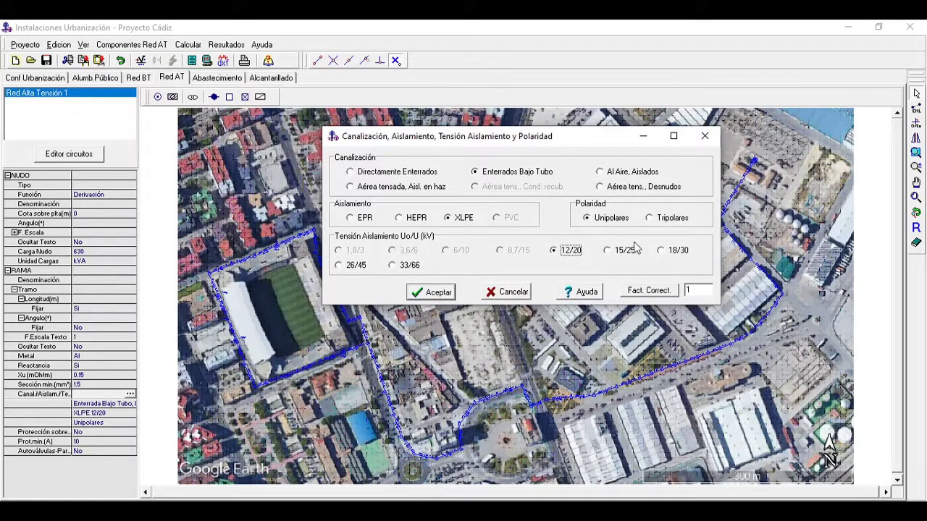
pyautogui.moveTo(475, 144); pyautogui.dragTo(475, 154)
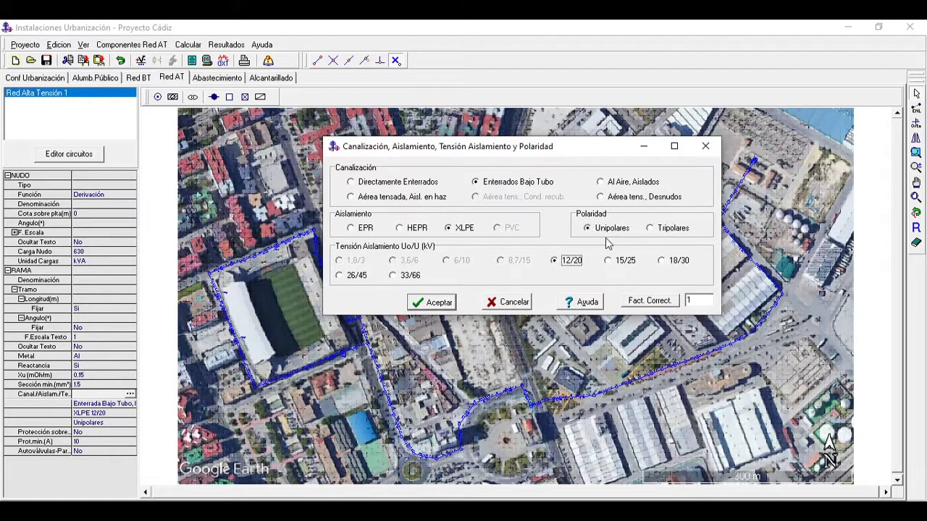
pyautogui.click(677, 263)
# Step: Apply correction factors for 0.8 Km/W soil with 240 mm² conductors, 2 touching ternos, 0.80 m depth and 25 °C ground, and accept the cable settings
pyautogui.click(649, 301)
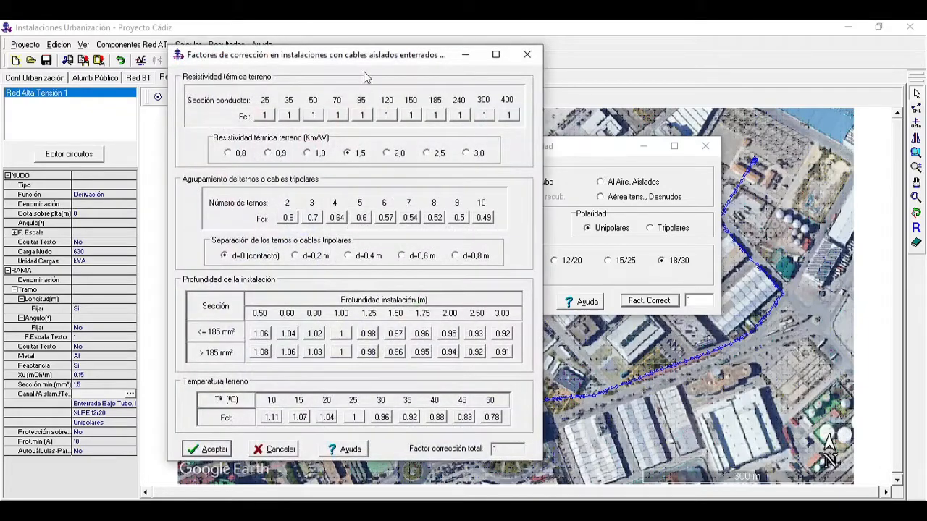
pyautogui.moveTo(360, 59); pyautogui.dragTo(496, 72)
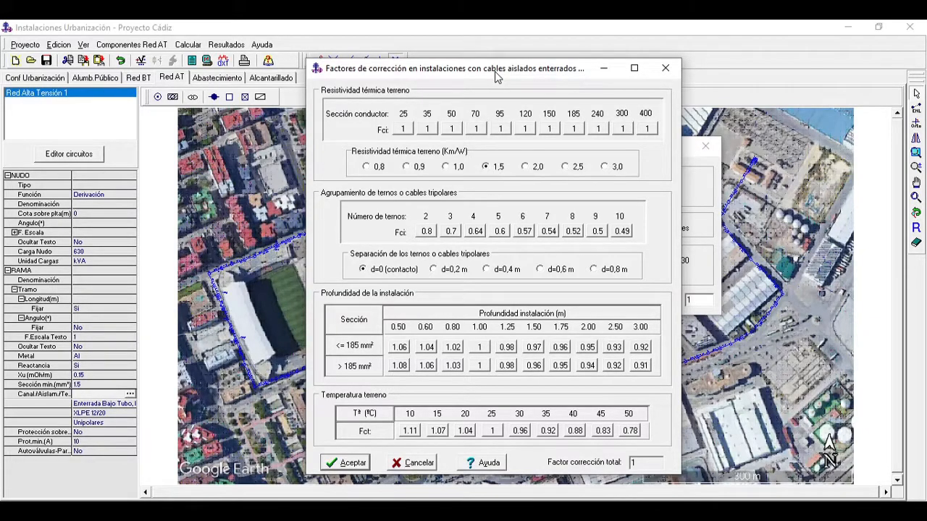
pyautogui.moveTo(495, 71); pyautogui.dragTo(477, 70)
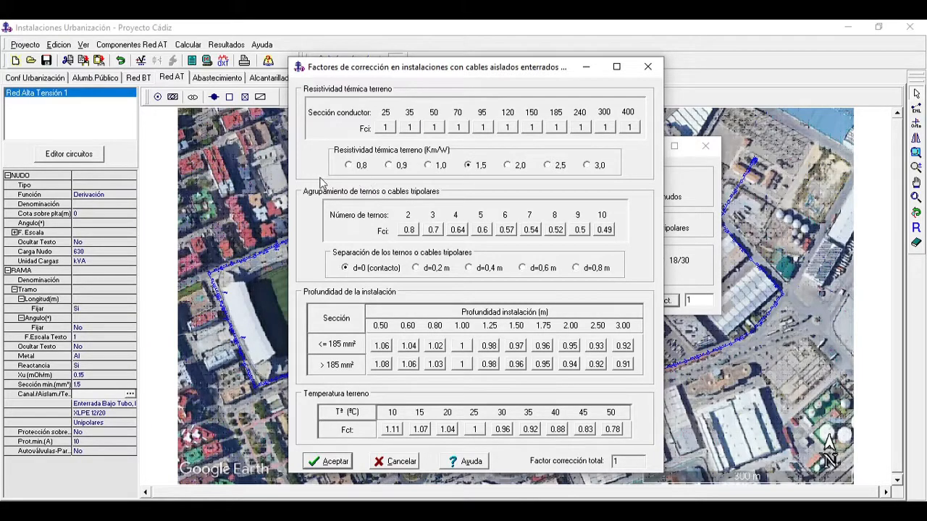
pyautogui.click(349, 165)
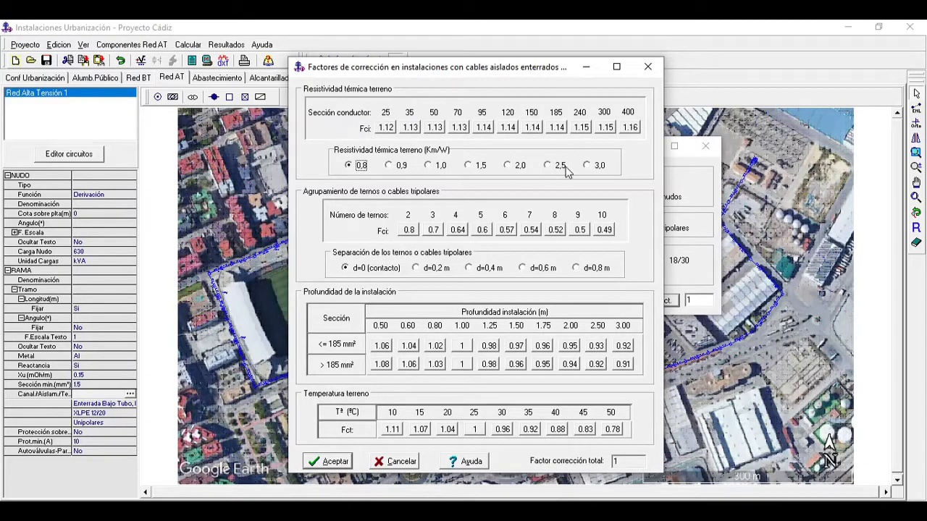
pyautogui.click(582, 127)
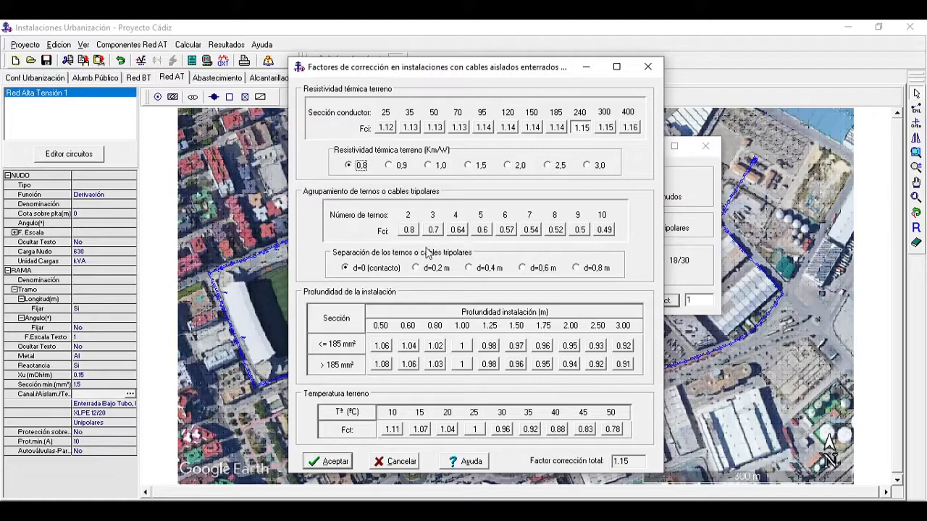
pyautogui.click(409, 230)
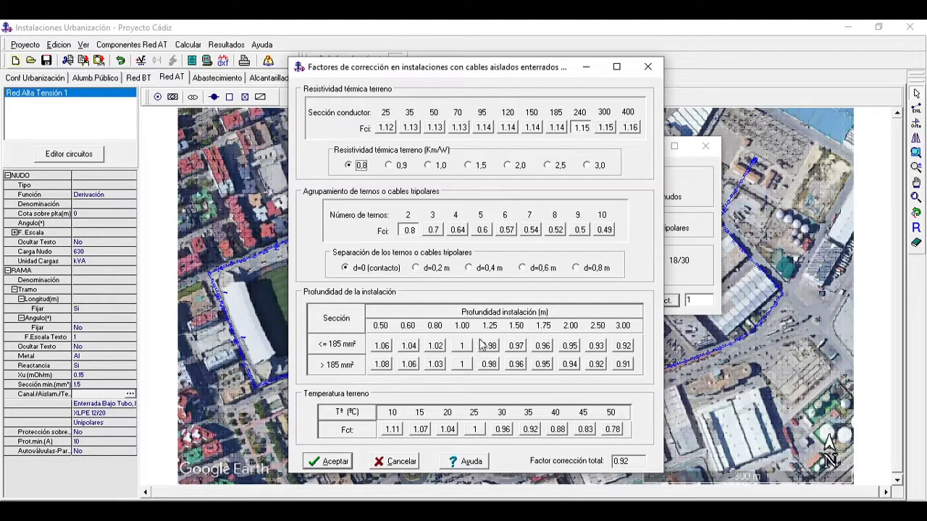
pyautogui.click(437, 364)
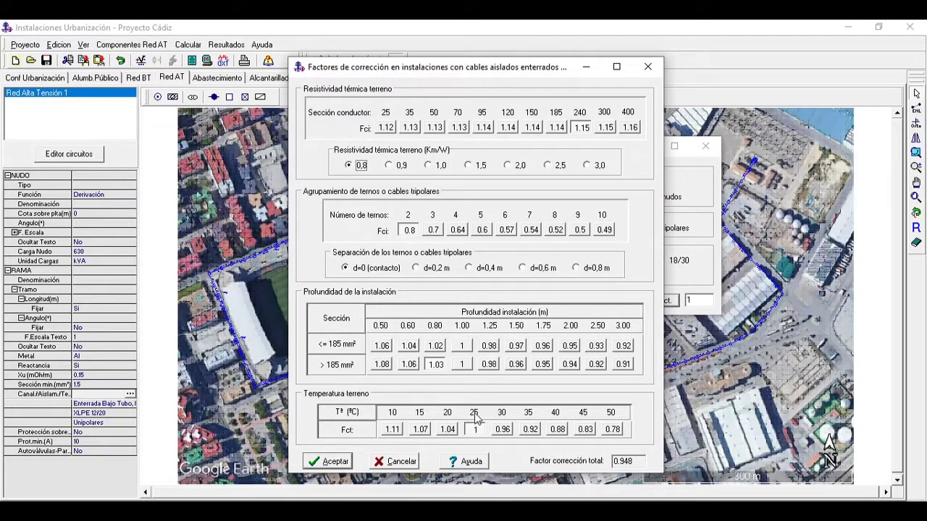
pyautogui.click(330, 461)
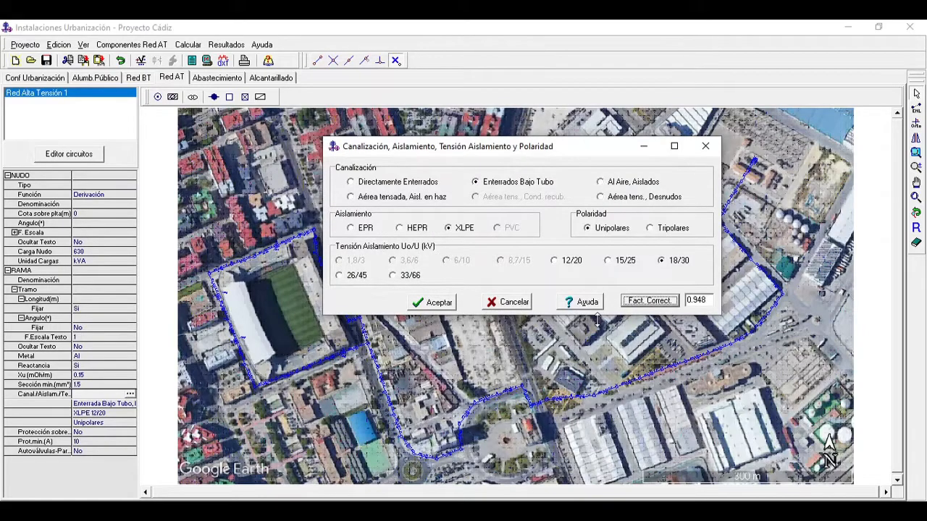
pyautogui.moveTo(519, 152); pyautogui.dragTo(508, 157)
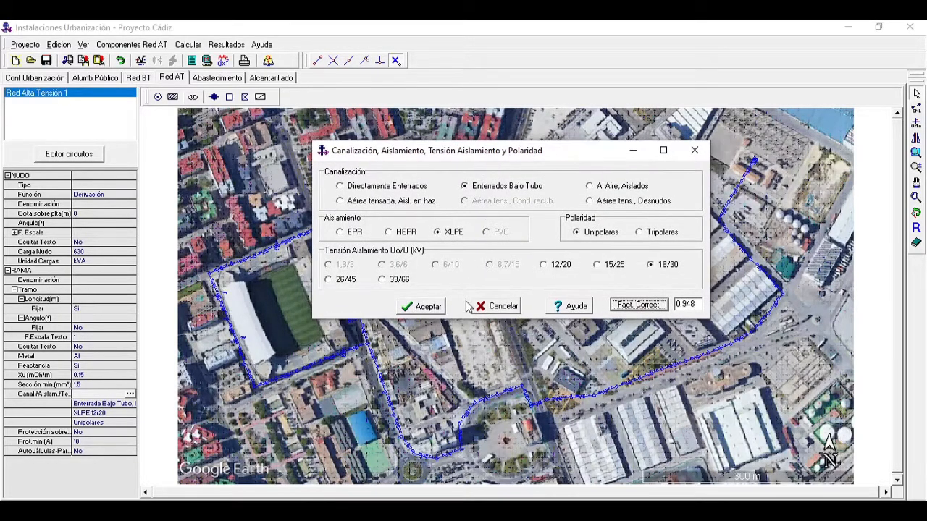
pyautogui.click(428, 307)
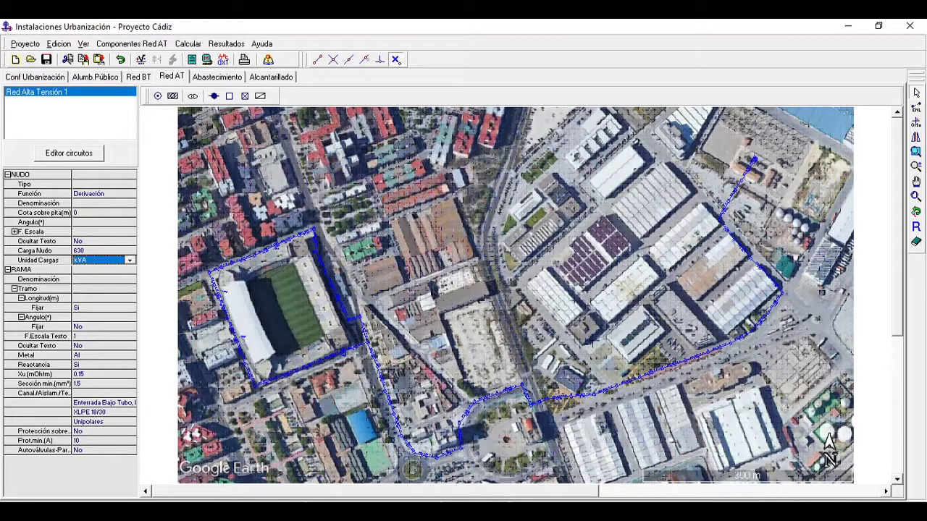
# Step: Check the conduit, insulation voltage and correction factor settings of branch 12 on the avenue east of the roundabout
pyautogui.click(509, 334)
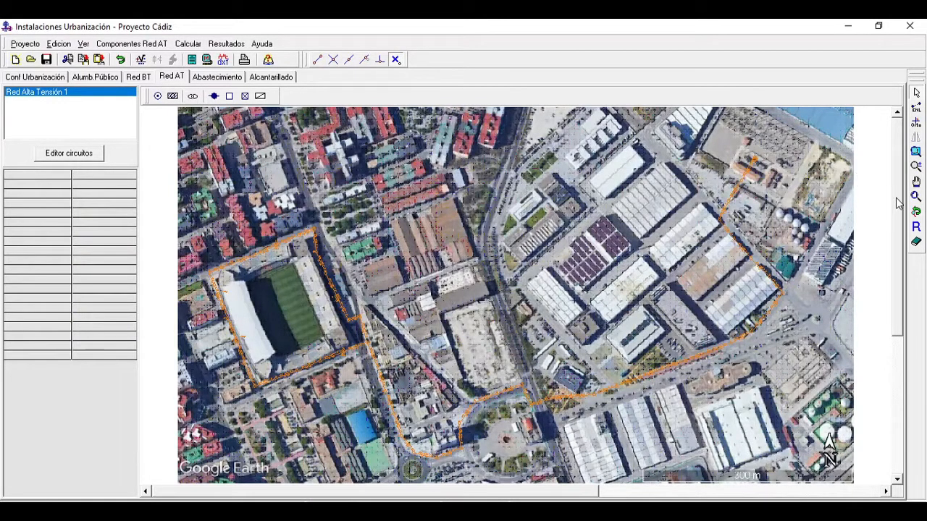
pyautogui.click(916, 183)
pyautogui.moveTo(824, 346); pyautogui.dragTo(690, 280)
pyautogui.click(916, 167)
pyautogui.moveTo(637, 326); pyautogui.dragTo(635, 181)
pyautogui.moveTo(639, 383); pyautogui.dragTo(725, 211)
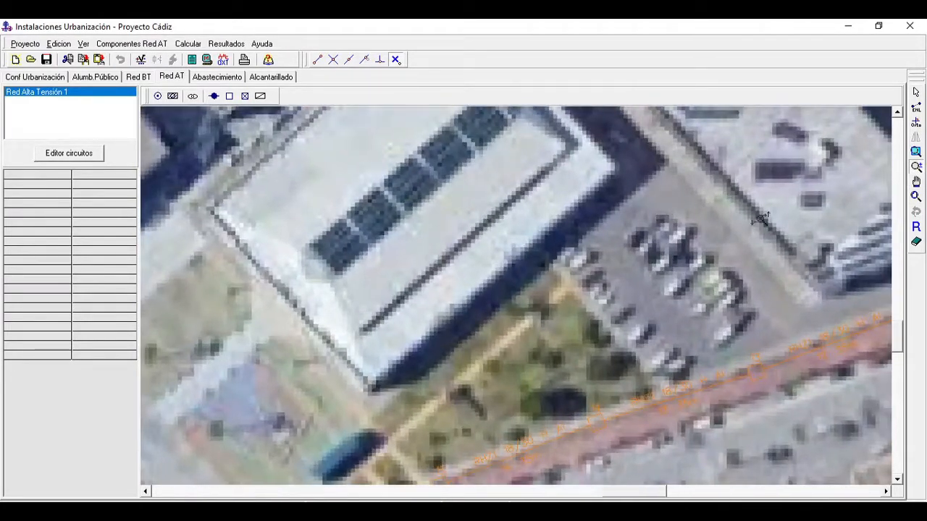
pyautogui.click(916, 183)
pyautogui.moveTo(725, 418); pyautogui.dragTo(699, 275)
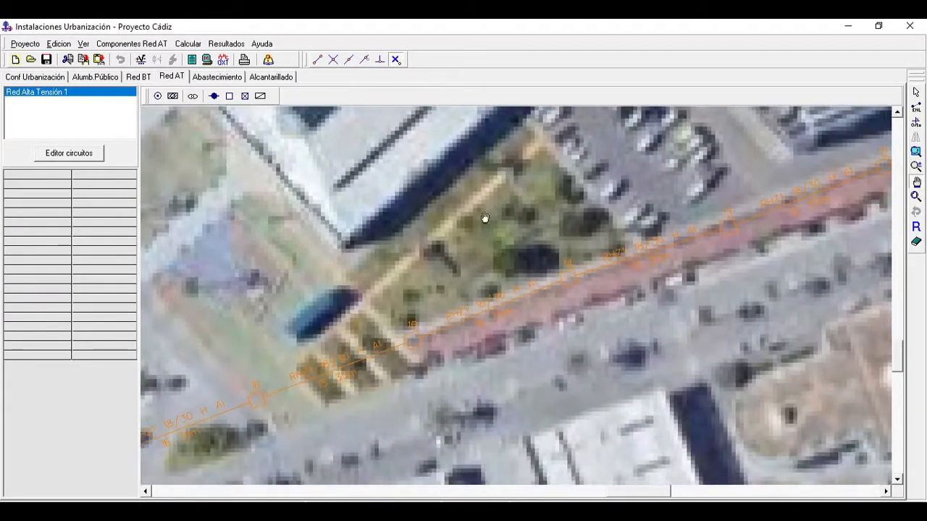
pyautogui.moveTo(869, 206); pyautogui.dragTo(600, 316)
pyautogui.click(916, 92)
pyautogui.click(572, 297)
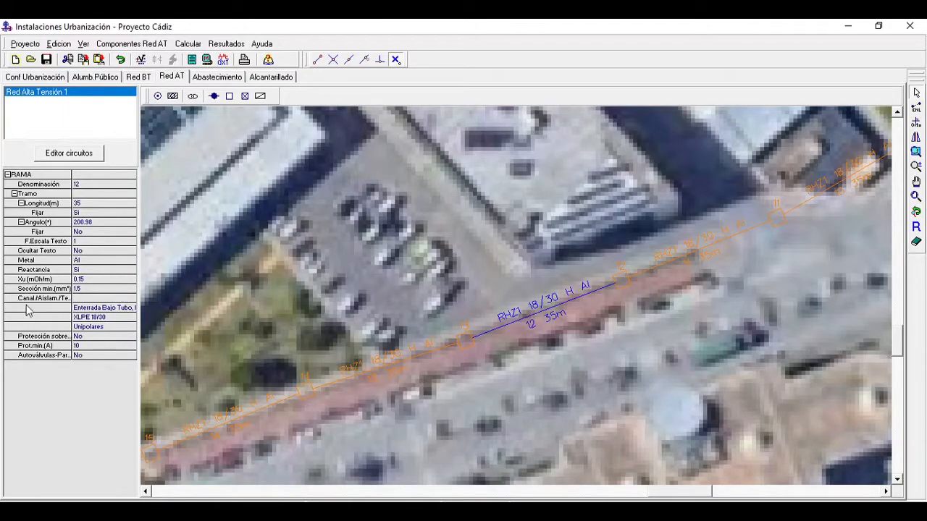
pyautogui.click(106, 308)
pyautogui.click(130, 297)
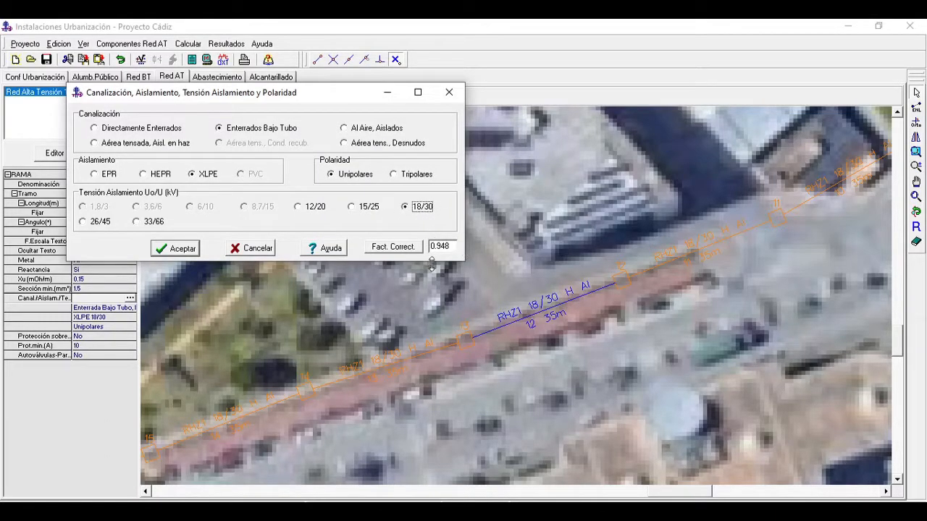
pyautogui.click(449, 92)
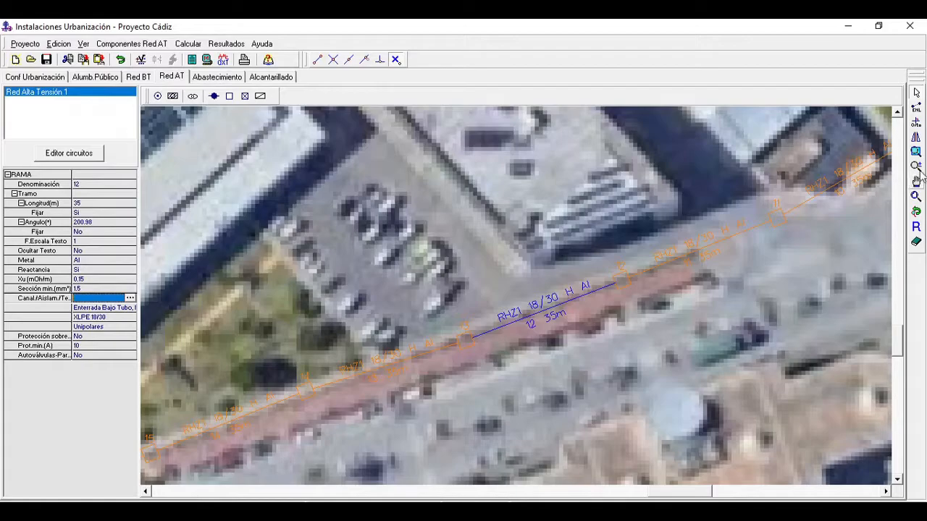
# Step: Check the conduit, insulation voltage and correction factor settings of branch 35 along the stadium's south side
pyautogui.click(917, 196)
pyautogui.click(918, 185)
pyautogui.moveTo(588, 338); pyautogui.dragTo(735, 307)
pyautogui.click(918, 171)
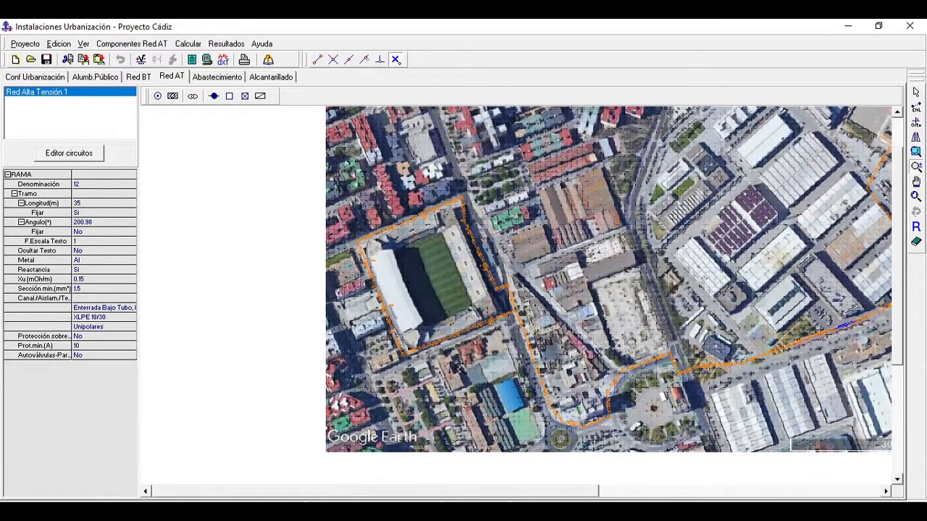
pyautogui.moveTo(459, 366); pyautogui.dragTo(405, 198)
pyautogui.moveTo(425, 305); pyautogui.dragTo(378, 215)
pyautogui.moveTo(405, 375); pyautogui.dragTo(466, 239)
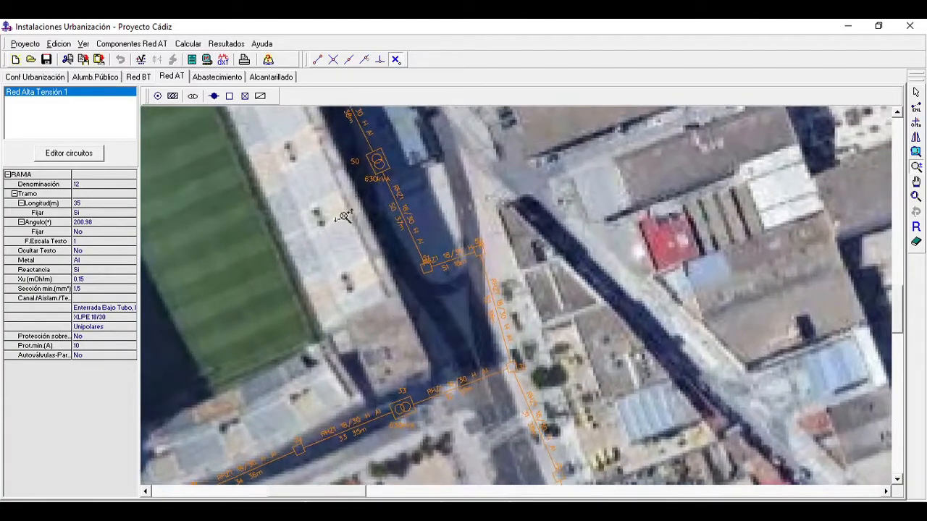
pyautogui.click(917, 182)
pyautogui.moveTo(405, 364); pyautogui.dragTo(755, 354)
pyautogui.moveTo(650, 302)
pyautogui.mouseDown()
pyautogui.moveTo(729, 422)
pyautogui.moveTo(658, 314)
pyautogui.mouseUp()
pyautogui.moveTo(724, 306); pyautogui.dragTo(583, 58)
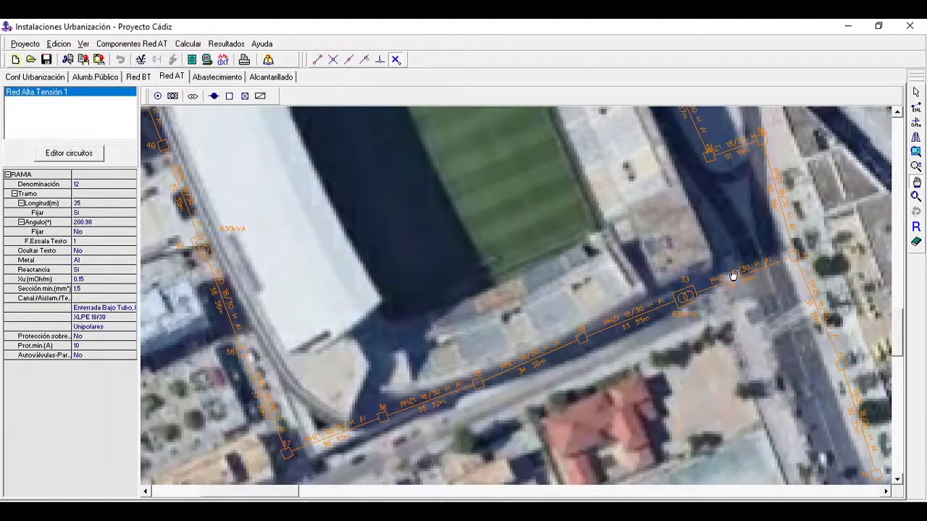
pyautogui.click(918, 94)
pyautogui.click(420, 399)
pyautogui.doubleClick(101, 301)
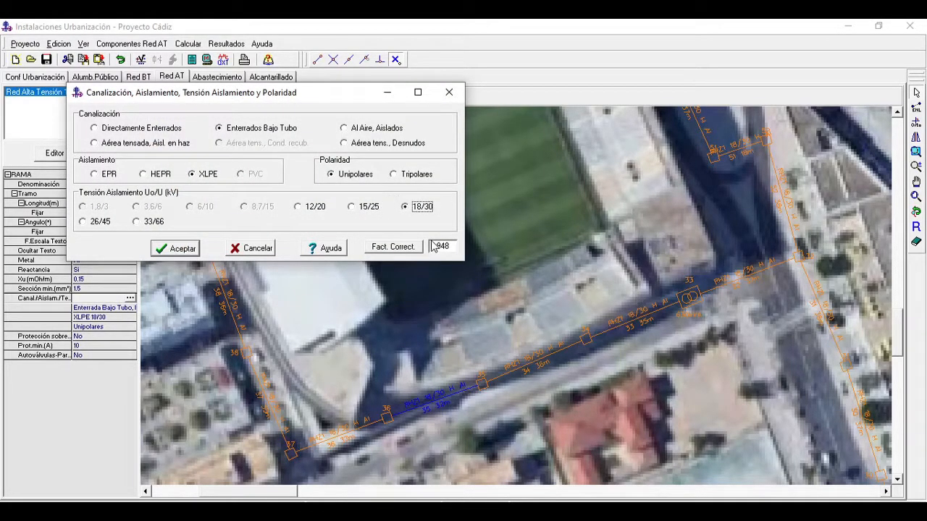
pyautogui.click(449, 92)
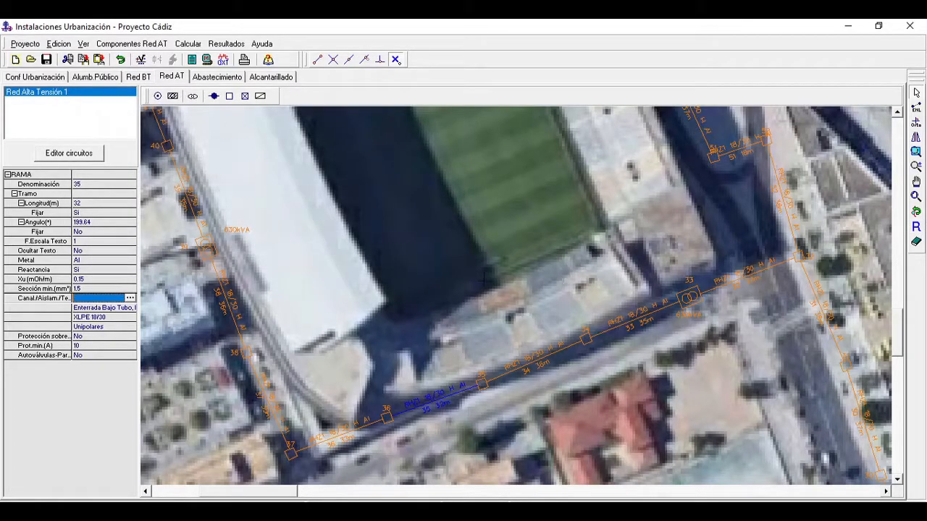
pyautogui.click(917, 212)
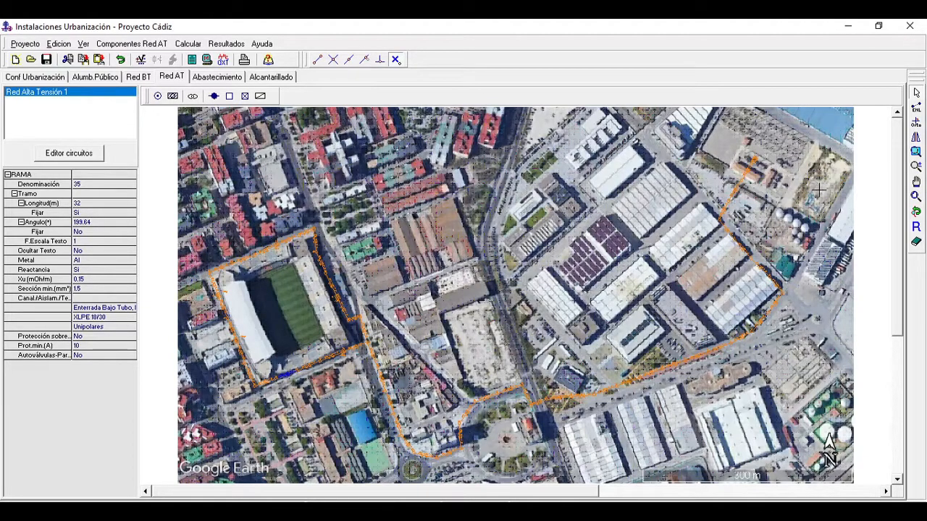
pyautogui.click(837, 128)
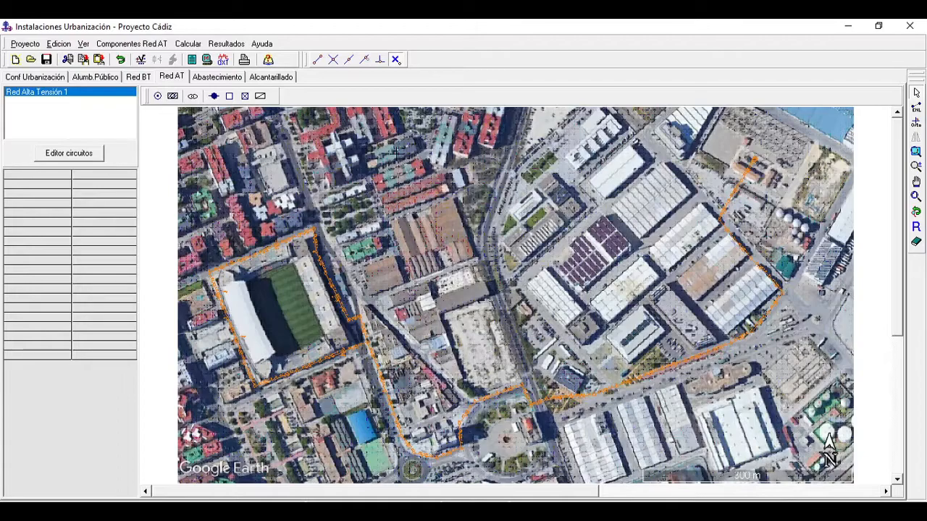
# Step: Set the overcurrent protection of branch 1, leaving supply node 1 at the network's northeast end, to Int. Autom
pyautogui.moveTo(831, 471); pyautogui.dragTo(839, 475)
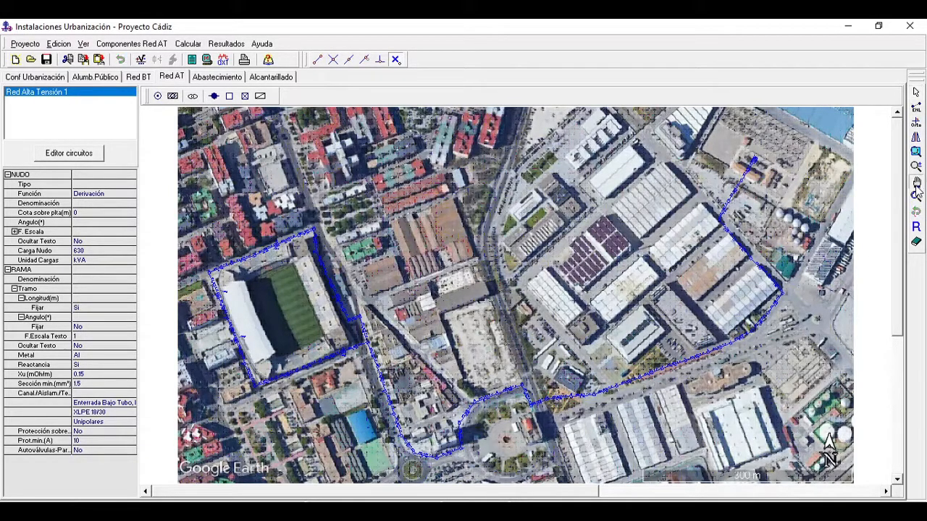
pyautogui.click(916, 211)
pyautogui.moveTo(768, 351); pyautogui.dragTo(770, 141)
pyautogui.moveTo(795, 358); pyautogui.dragTo(801, 152)
pyautogui.click(917, 181)
pyautogui.moveTo(832, 210); pyautogui.dragTo(406, 391)
pyautogui.moveTo(831, 246); pyautogui.dragTo(350, 413)
pyautogui.moveTo(670, 327); pyautogui.dragTo(612, 358)
pyautogui.click(916, 166)
pyautogui.moveTo(483, 336); pyautogui.dragTo(465, 139)
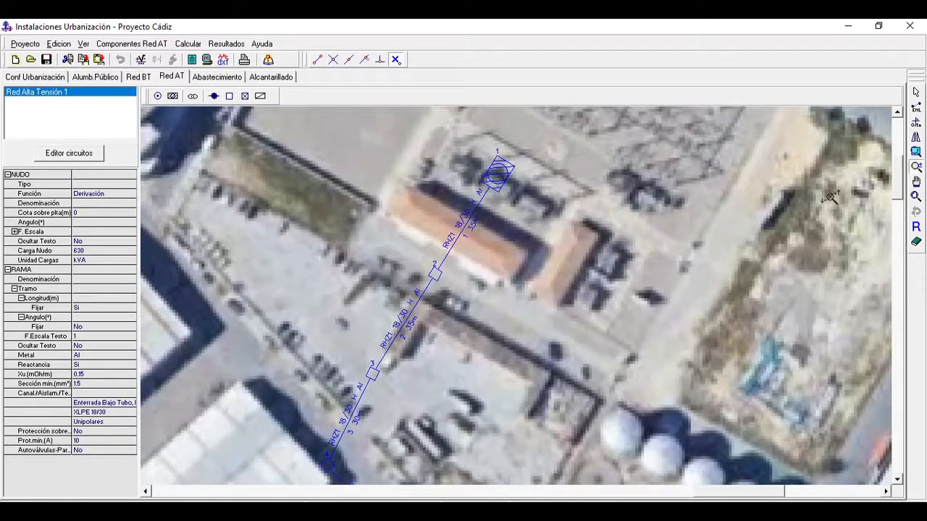
pyautogui.click(915, 94)
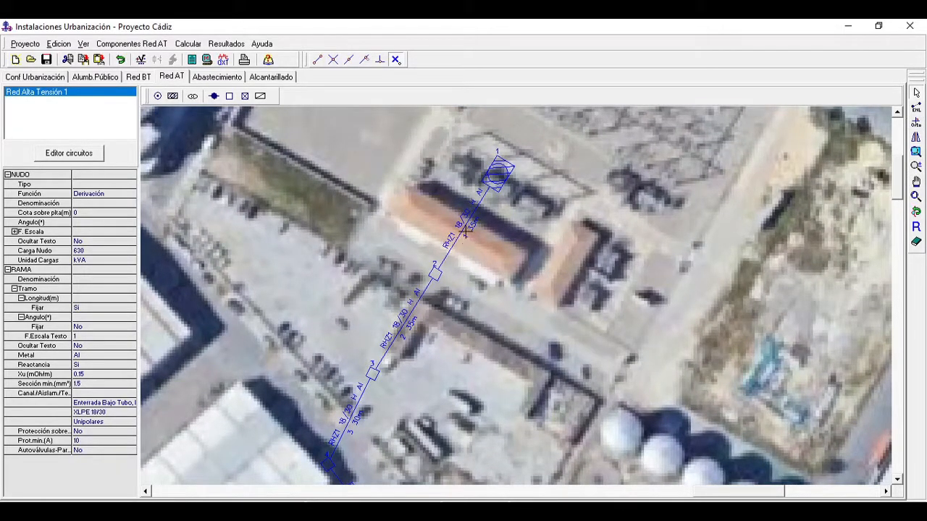
pyautogui.click(522, 253)
pyautogui.click(468, 227)
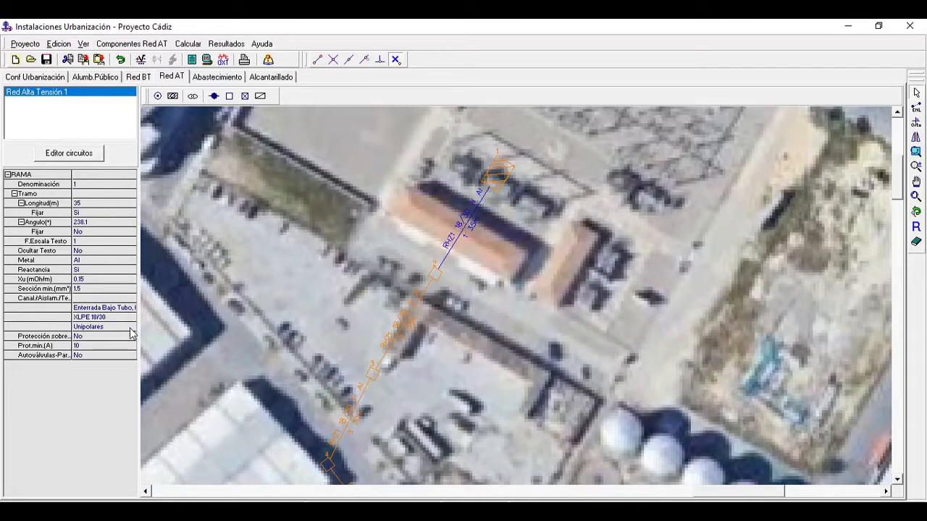
pyautogui.click(80, 337)
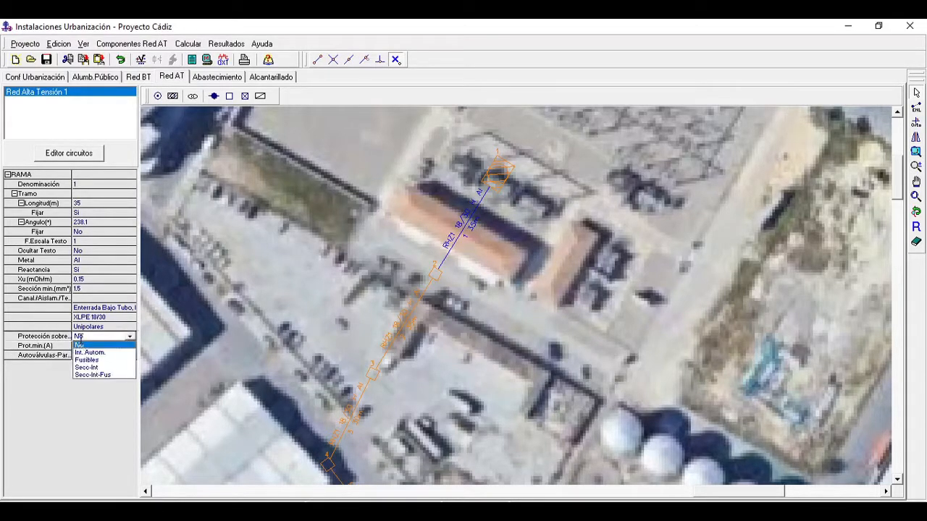
pyautogui.click(90, 352)
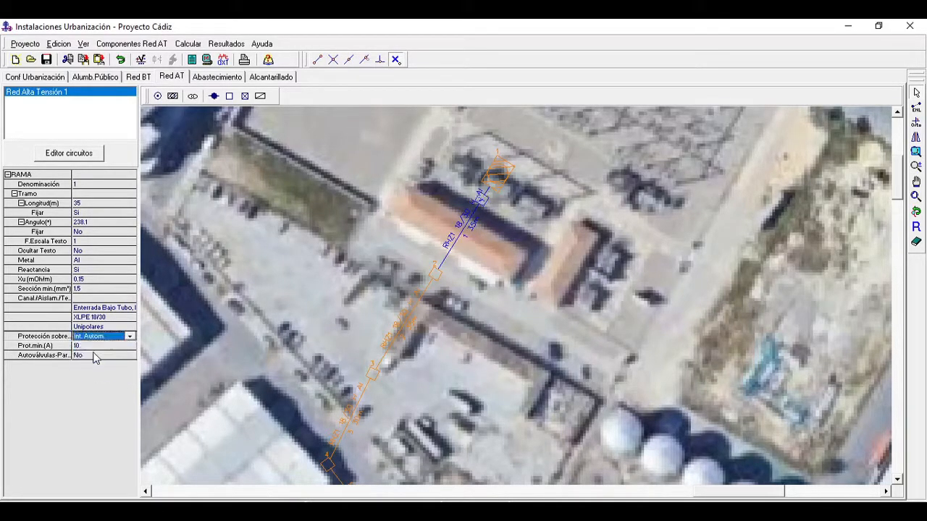
pyautogui.click(464, 372)
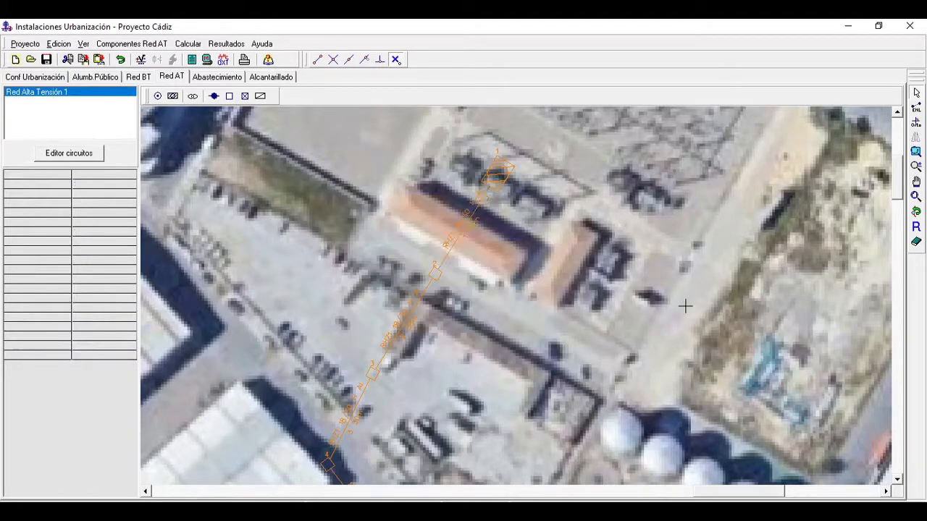
# Step: Set the overcurrent protection of branch 33, just west of transformer centre 33 on the stadium's south side, to Fusibles
pyautogui.click(916, 197)
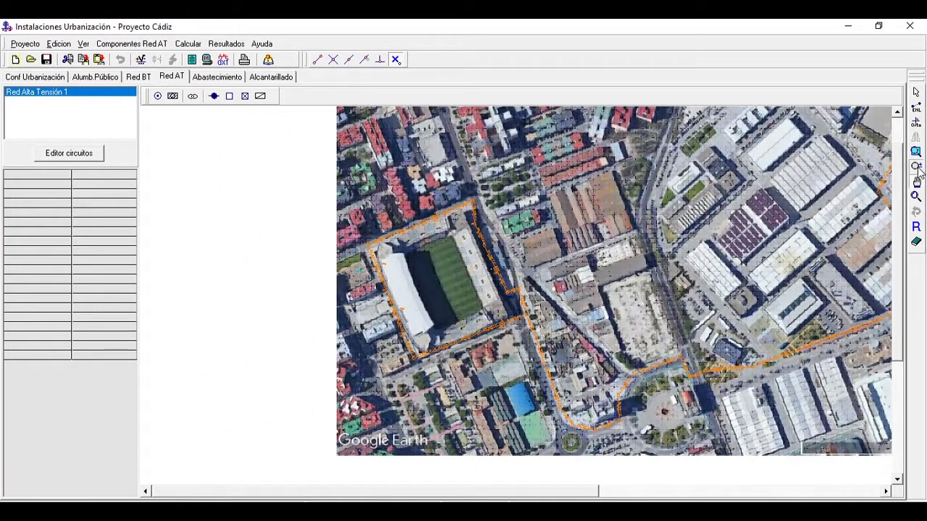
pyautogui.click(918, 168)
pyautogui.moveTo(371, 376); pyautogui.dragTo(453, 149)
pyautogui.moveTo(455, 313); pyautogui.dragTo(449, 267)
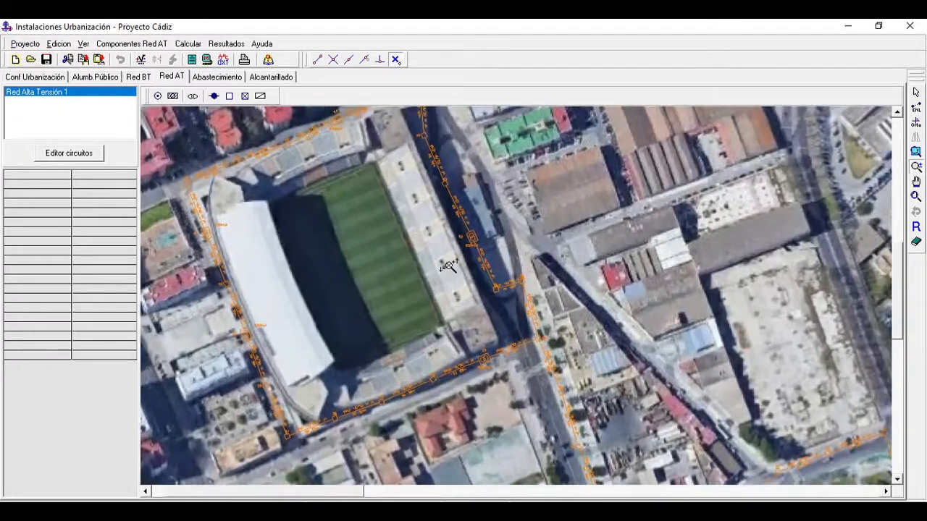
pyautogui.click(917, 183)
pyautogui.moveTo(629, 273); pyautogui.dragTo(678, 304)
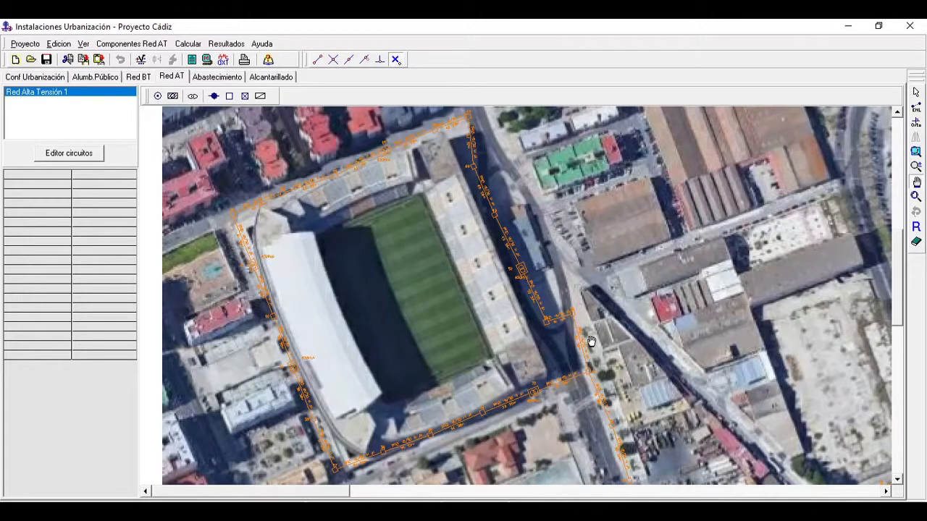
pyautogui.moveTo(484, 430); pyautogui.dragTo(493, 406)
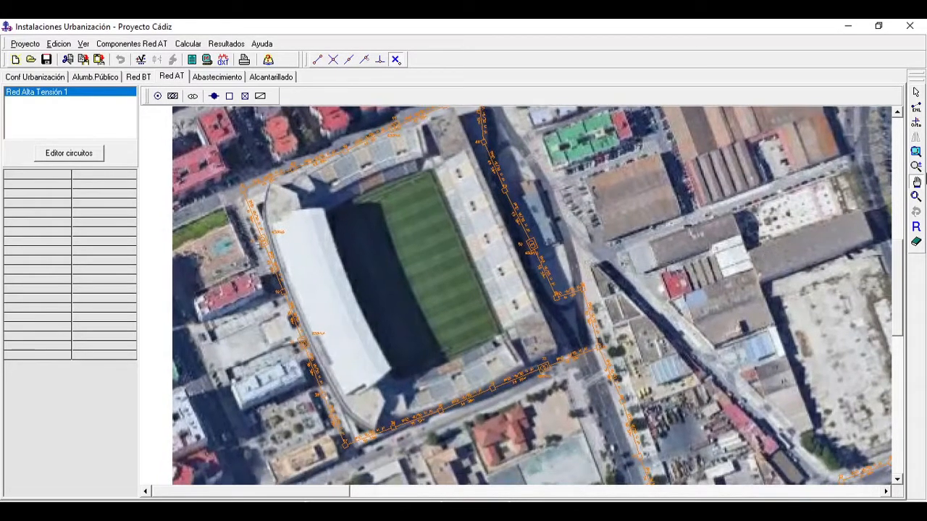
pyautogui.click(918, 166)
pyautogui.moveTo(492, 441); pyautogui.dragTo(533, 217)
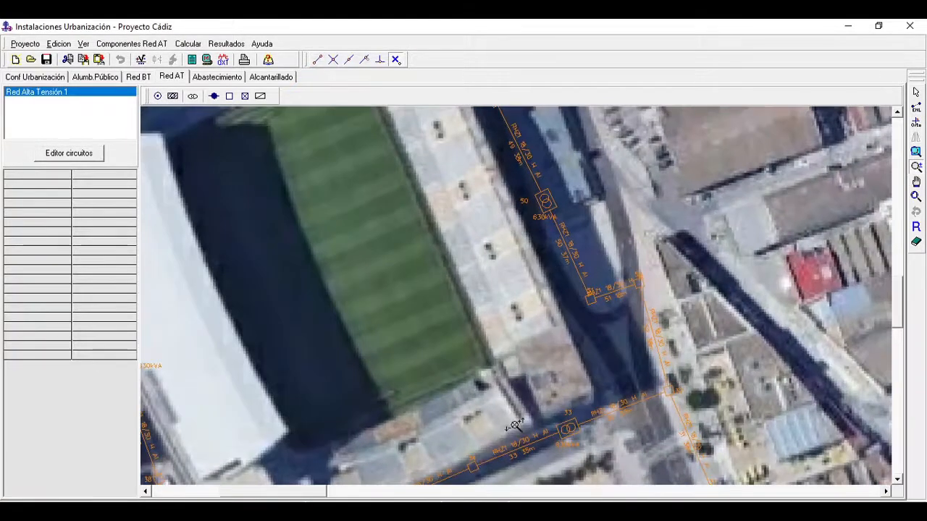
pyautogui.moveTo(515, 425); pyautogui.dragTo(544, 275)
pyautogui.click(917, 182)
pyautogui.moveTo(596, 328); pyautogui.dragTo(633, 124)
pyautogui.moveTo(608, 276); pyautogui.dragTo(713, 219)
pyautogui.click(916, 93)
pyautogui.click(684, 257)
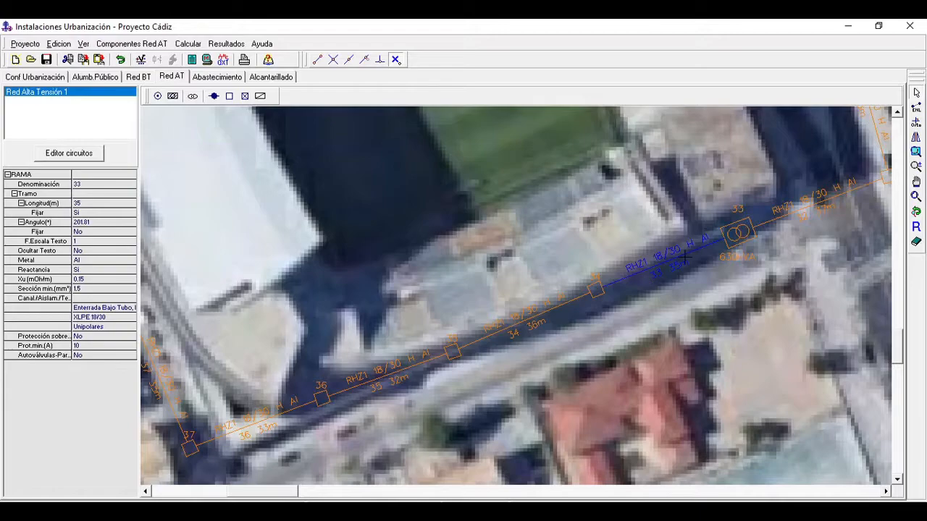
pyautogui.click(92, 337)
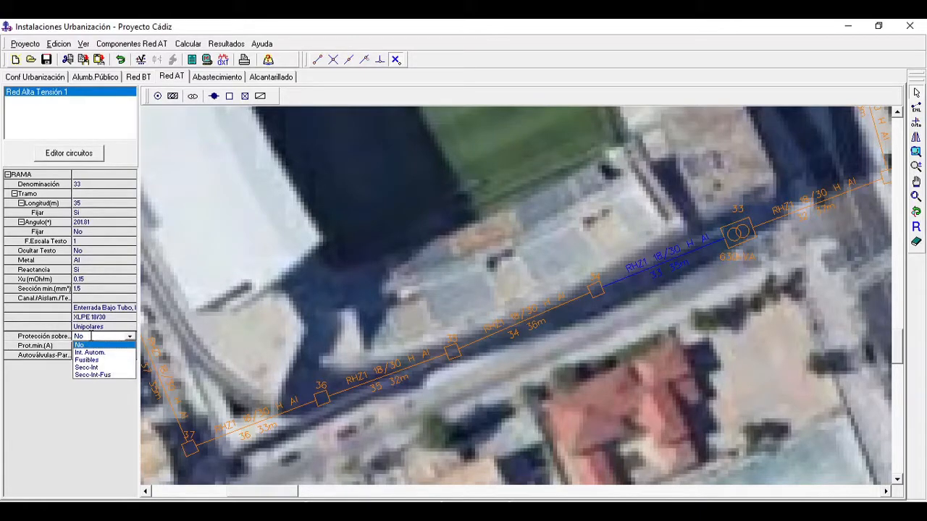
pyautogui.click(108, 360)
# Step: Set the overcurrent protection of branch 39, between the west-side transformer centre and Arqueta 40, to Int. Autom
pyautogui.click(917, 181)
pyautogui.moveTo(504, 284); pyautogui.dragTo(806, 464)
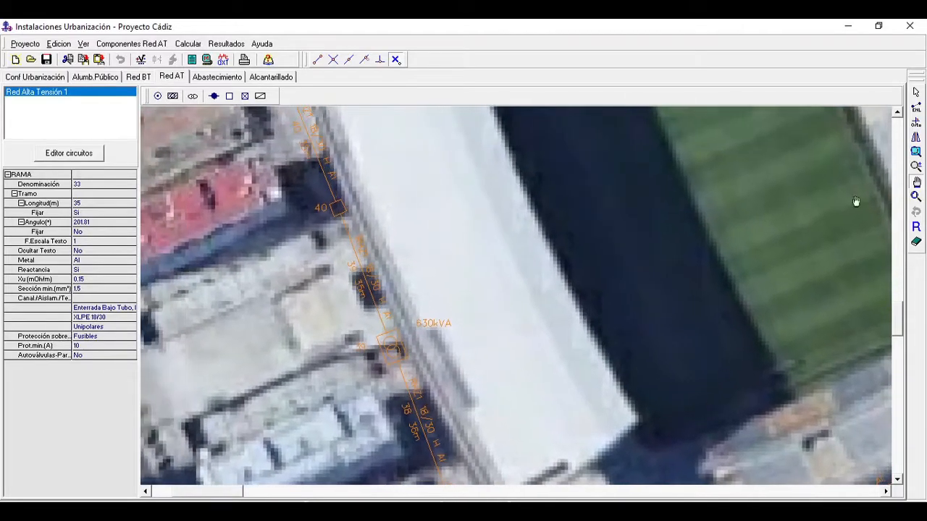
pyautogui.click(916, 93)
pyautogui.click(367, 263)
pyautogui.click(105, 337)
pyautogui.click(100, 337)
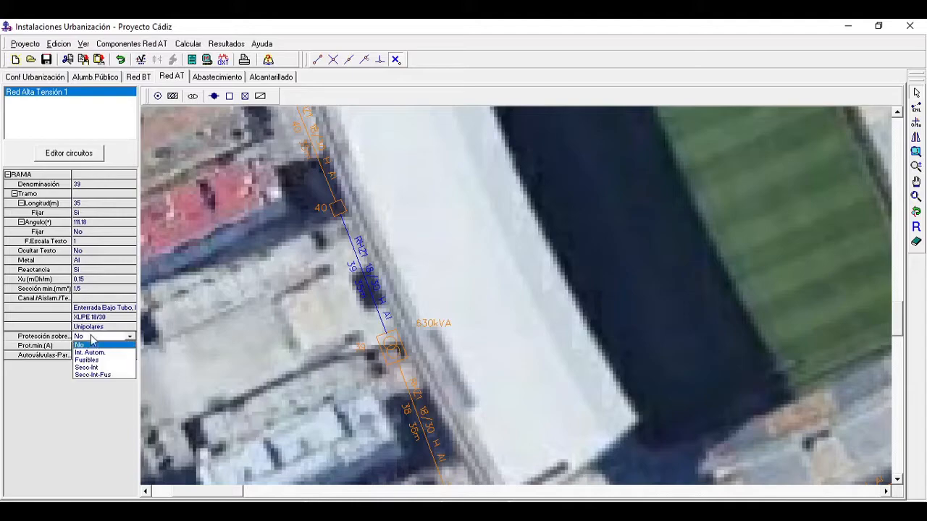
pyautogui.click(97, 353)
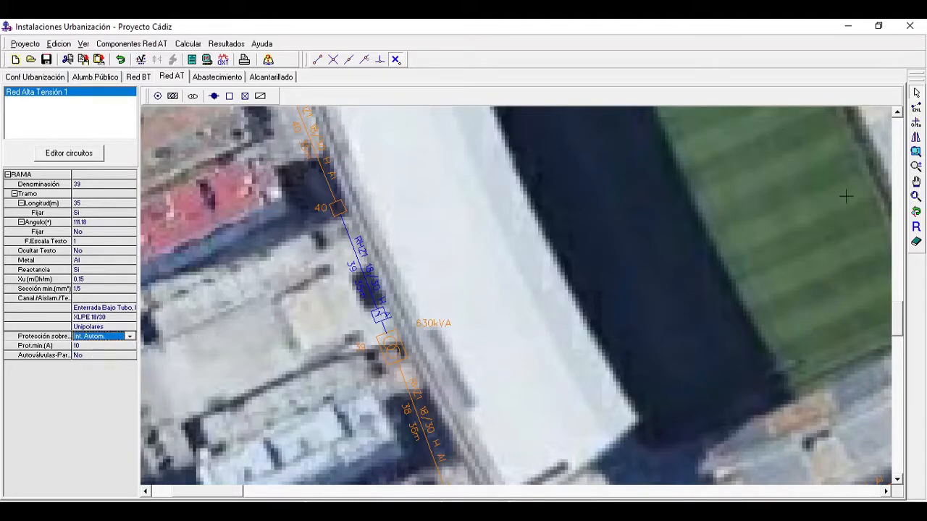
# Step: Set the overcurrent protection of branch 45, just east of transformer centre 45, to Fusibles and leave its Autoválvulas option at No
pyautogui.click(920, 182)
pyautogui.moveTo(748, 156); pyautogui.dragTo(753, 383)
pyautogui.moveTo(820, 214)
pyautogui.mouseDown()
pyautogui.moveTo(782, 354)
pyautogui.moveTo(726, 455)
pyautogui.mouseUp()
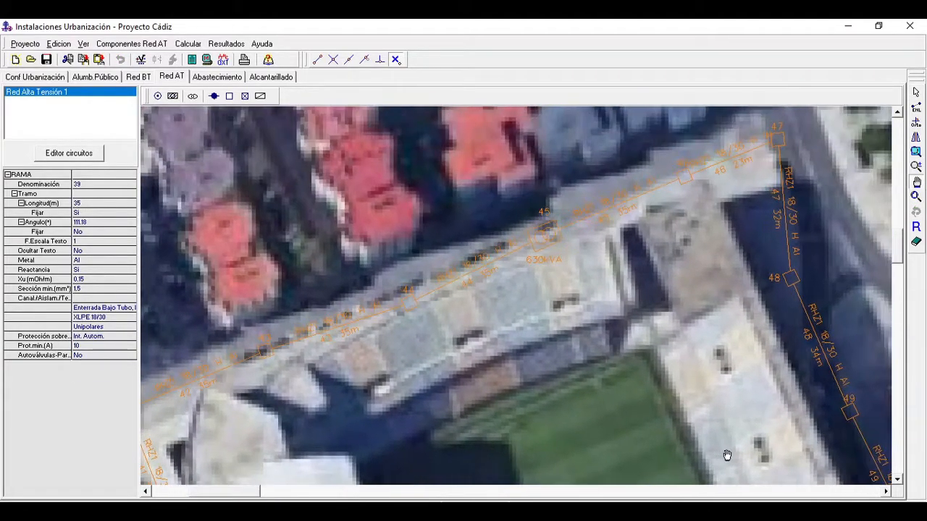
pyautogui.moveTo(876, 335); pyautogui.dragTo(838, 341)
pyautogui.click(916, 93)
pyautogui.click(585, 211)
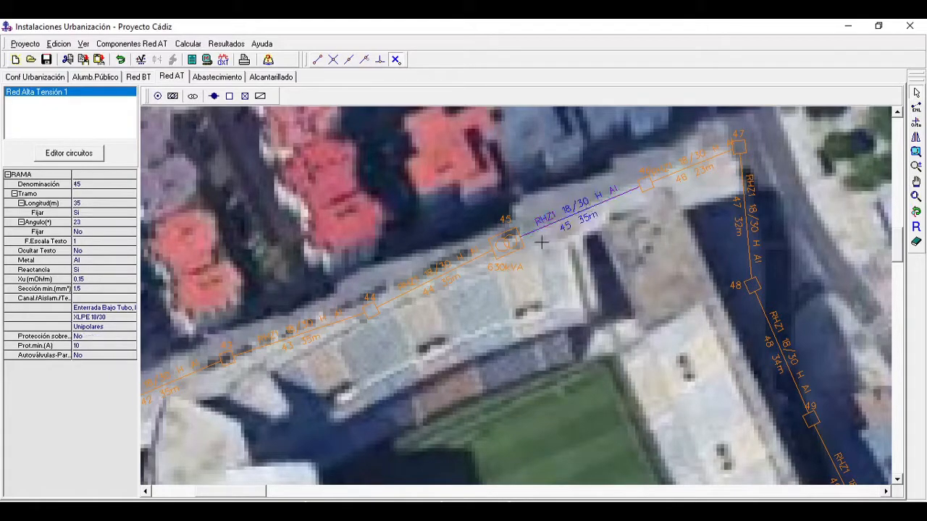
pyautogui.click(90, 336)
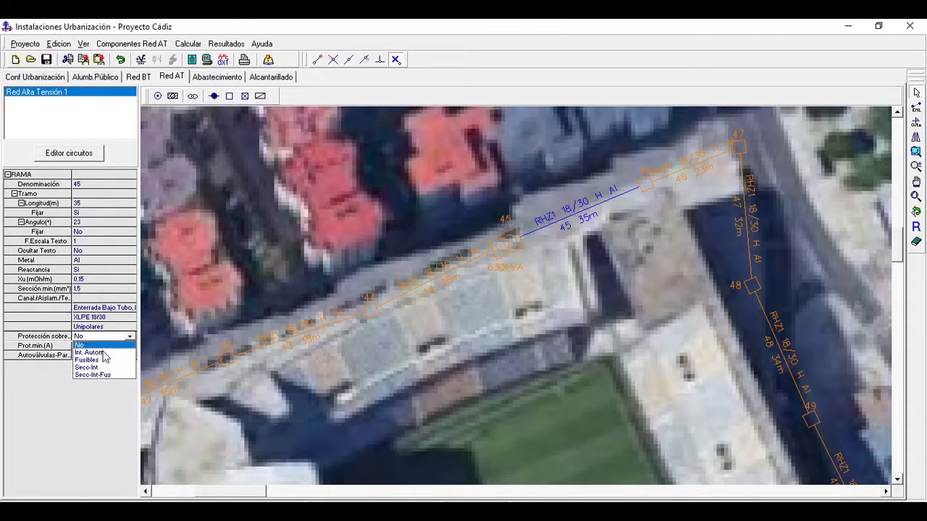
pyautogui.click(96, 360)
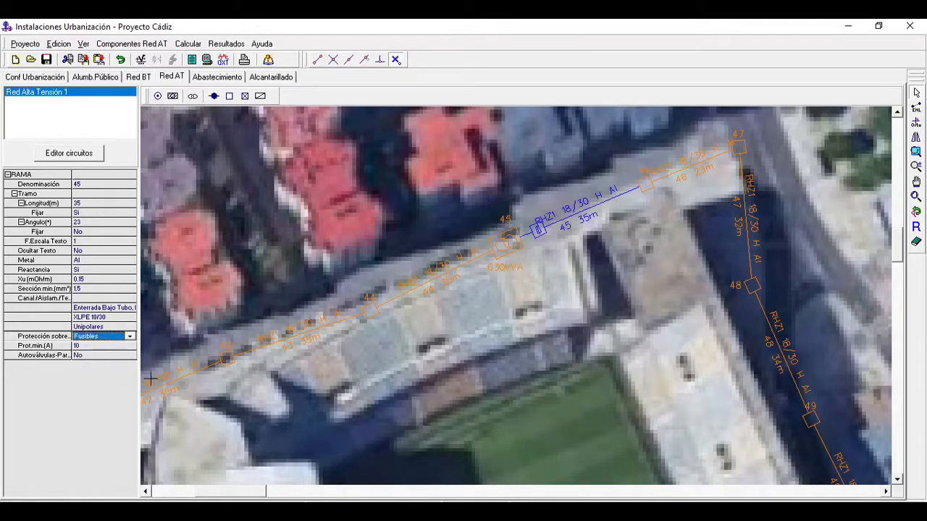
pyautogui.click(83, 355)
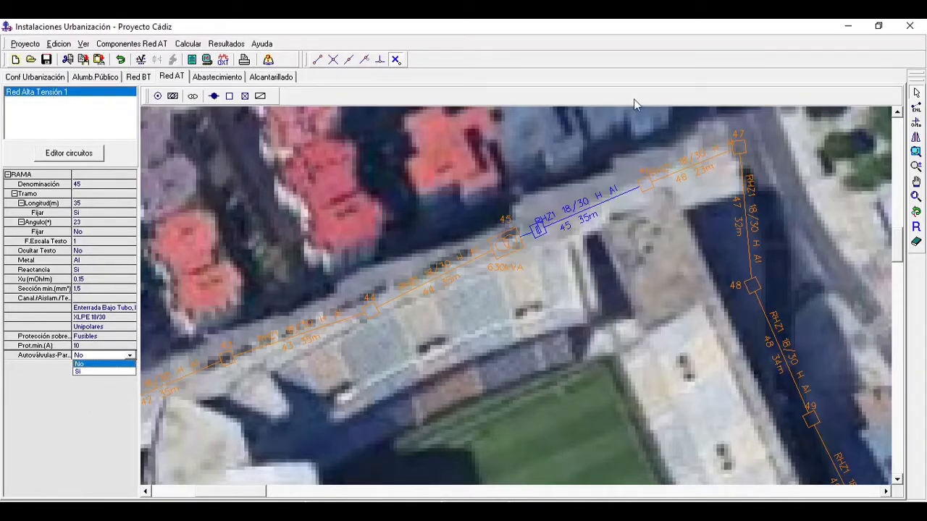
pyautogui.click(606, 81)
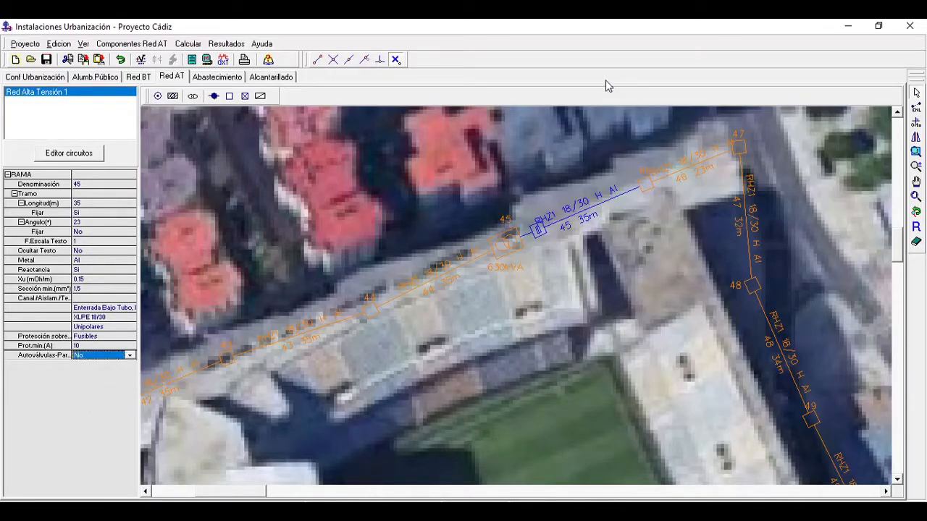
# Step: Calculate the complete high-voltage network project and dismiss the calculation message
pyautogui.click(917, 197)
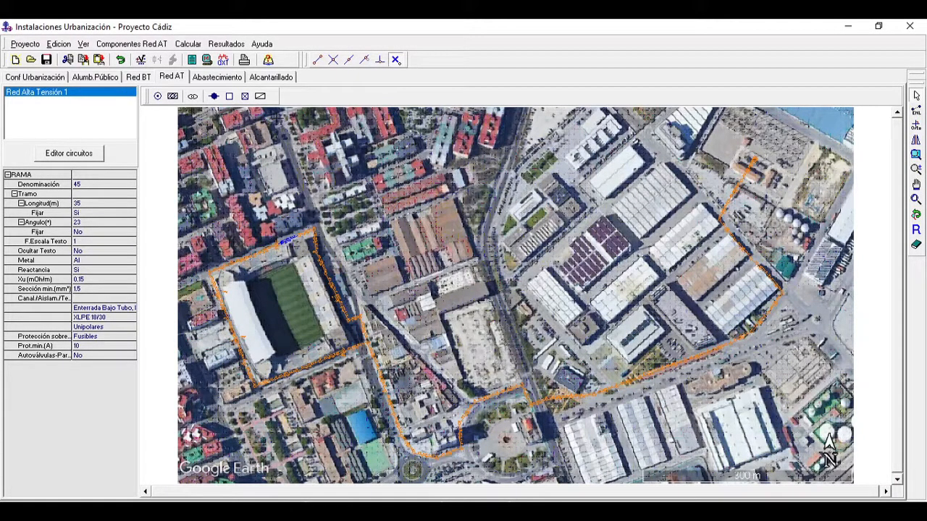
pyautogui.click(188, 45)
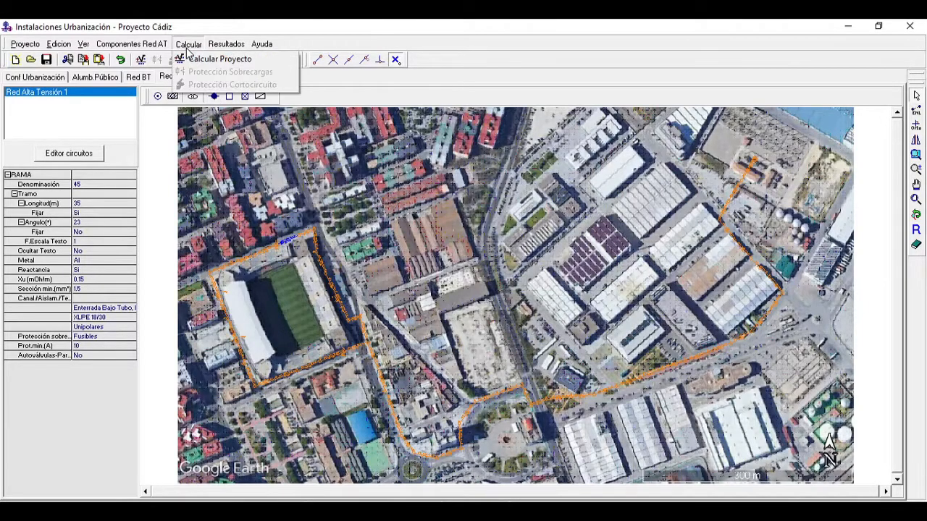
pyautogui.click(195, 58)
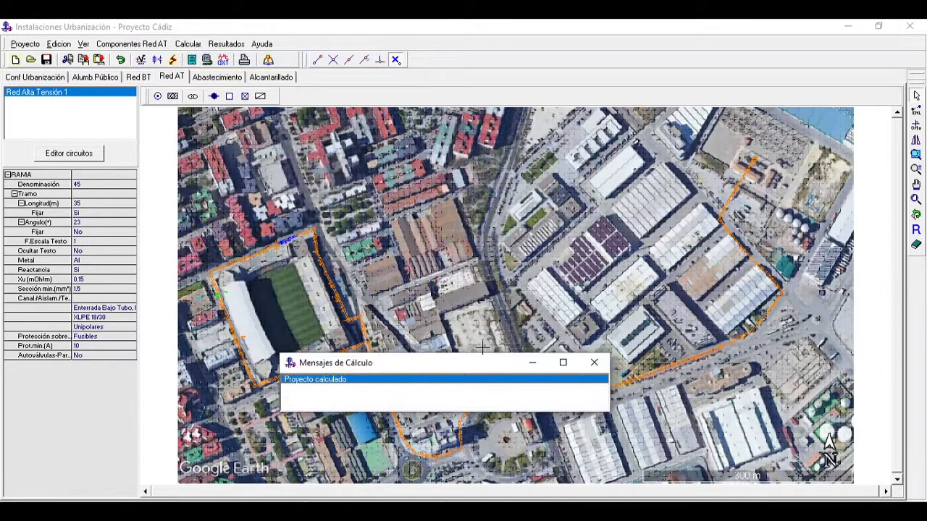
pyautogui.click(594, 362)
# Step: Select branch 14 along the avenue beside the triangular green area and move its cable label up, clear of the line
pyautogui.click(916, 184)
pyautogui.moveTo(751, 350); pyautogui.dragTo(678, 304)
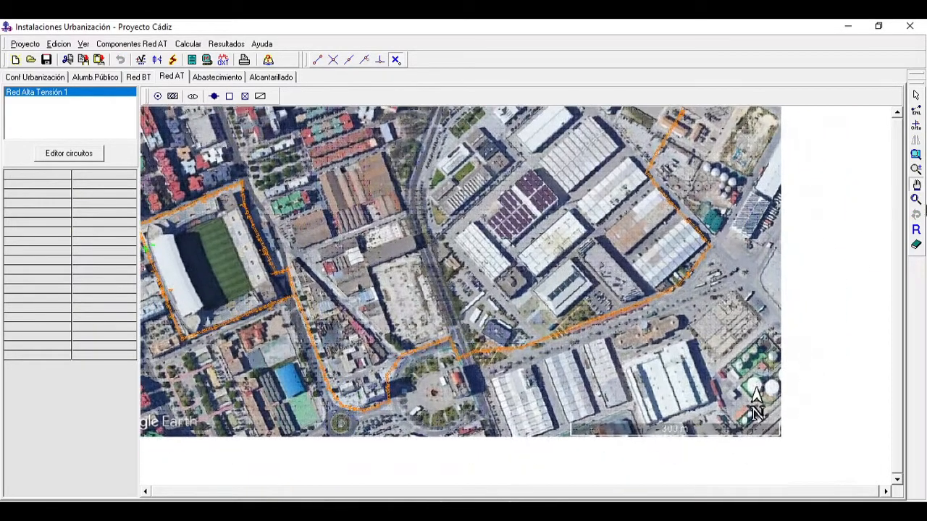
pyautogui.click(917, 168)
pyautogui.click(720, 368)
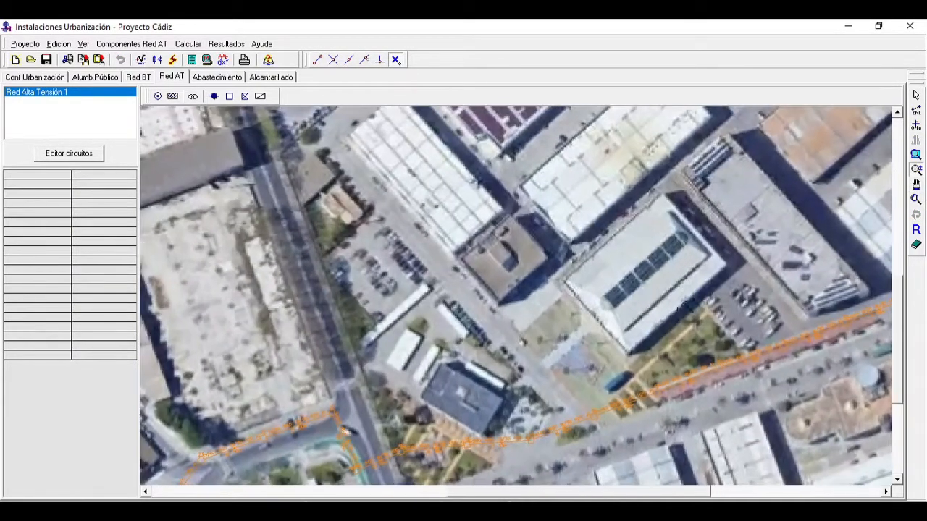
pyautogui.moveTo(725, 370); pyautogui.dragTo(650, 248)
pyautogui.moveTo(785, 443); pyautogui.dragTo(703, 295)
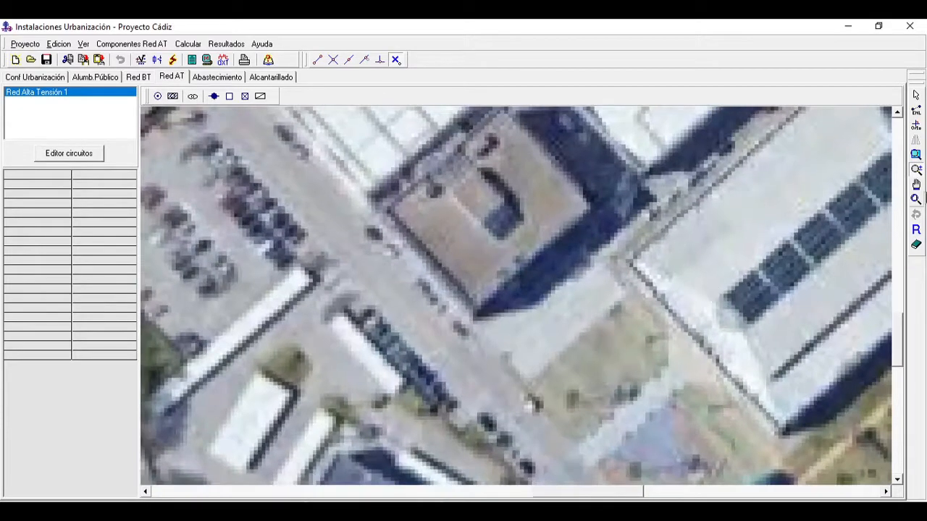
pyautogui.click(918, 187)
pyautogui.moveTo(795, 295); pyautogui.dragTo(554, 286)
pyautogui.moveTo(839, 388); pyautogui.dragTo(643, 294)
pyautogui.click(916, 96)
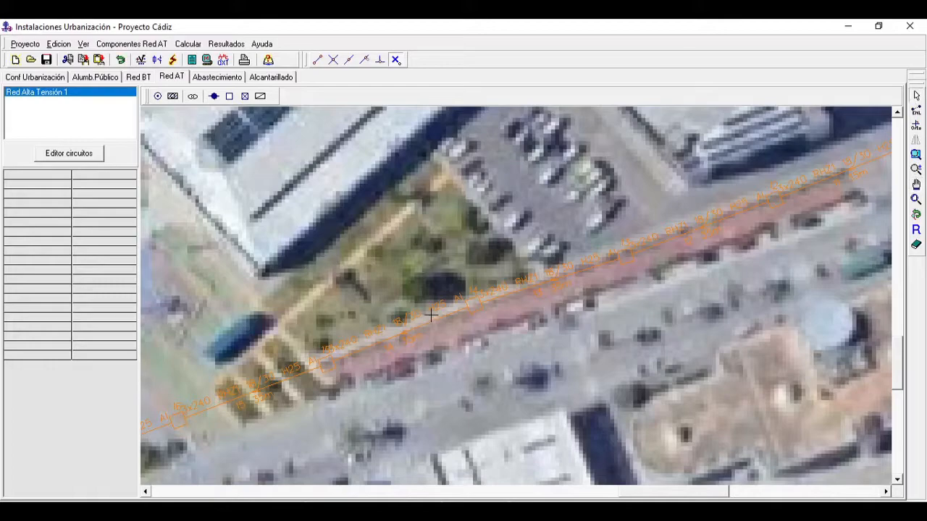
pyautogui.click(416, 319)
pyautogui.moveTo(415, 317); pyautogui.dragTo(400, 293)
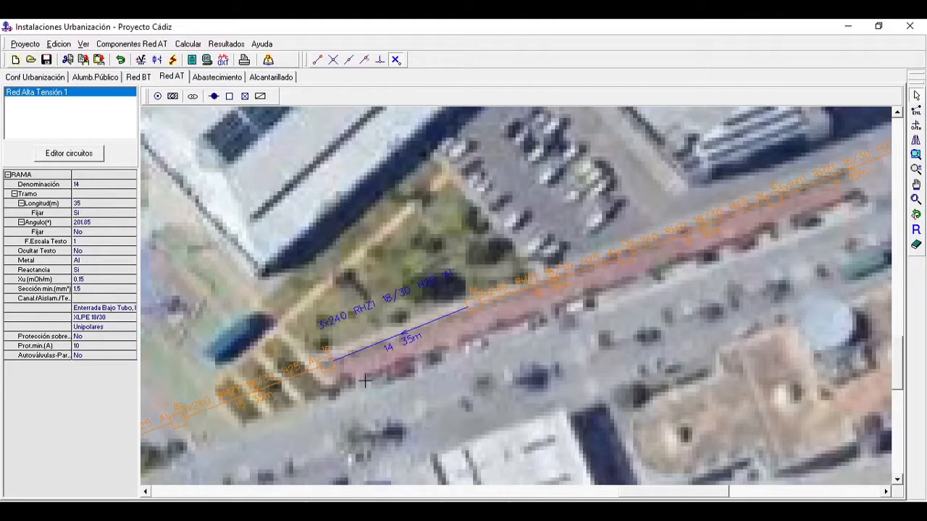
# Step: Look up the RedAT database's maximum admissible currents for insulated single-core XLPE 18/30 kV conductors buried in conduit
pyautogui.click(33, 46)
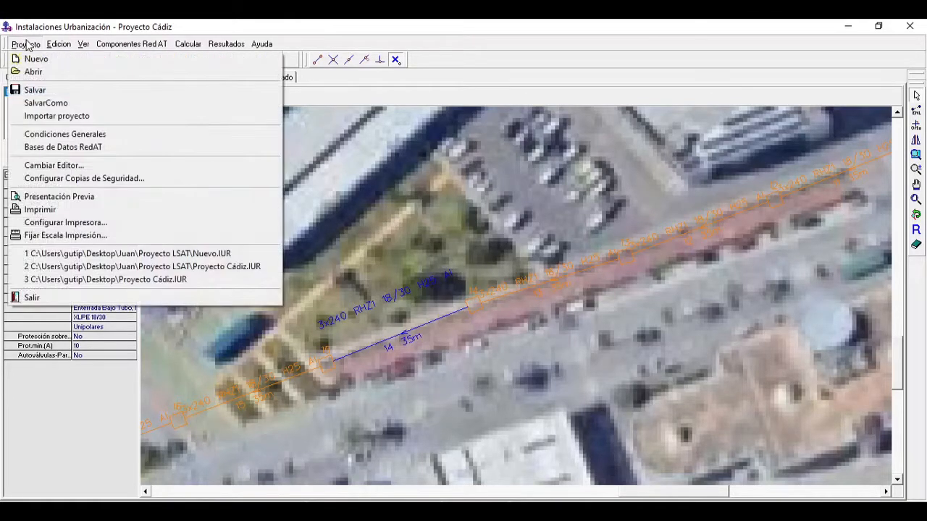
pyautogui.click(61, 148)
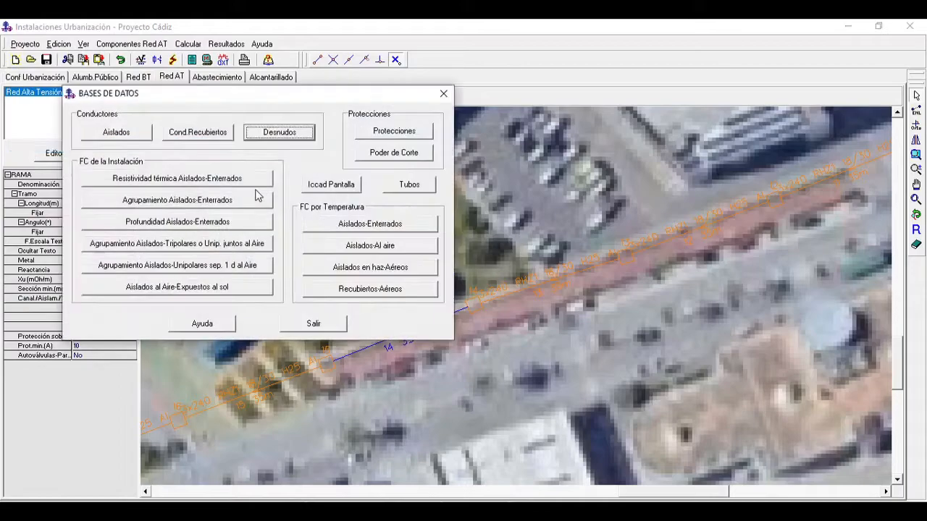
pyautogui.click(118, 134)
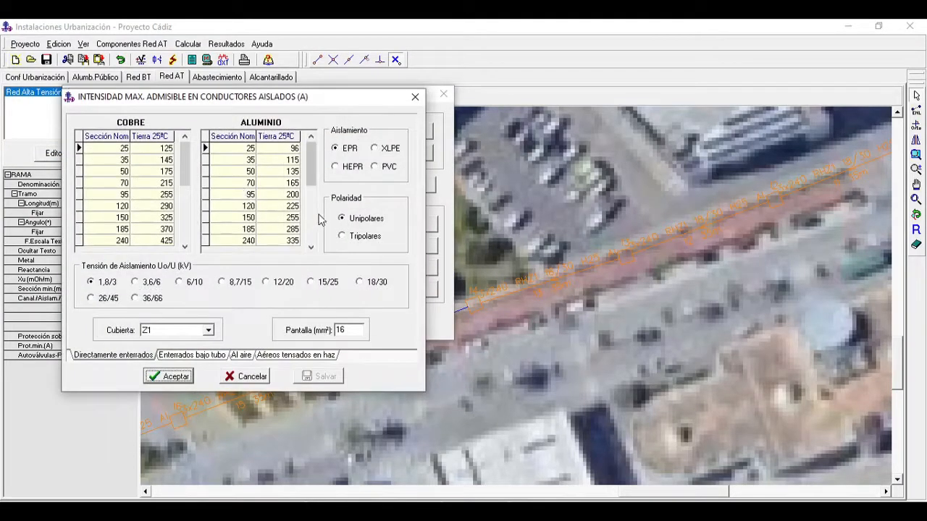
pyautogui.click(194, 355)
pyautogui.click(377, 149)
pyautogui.click(361, 282)
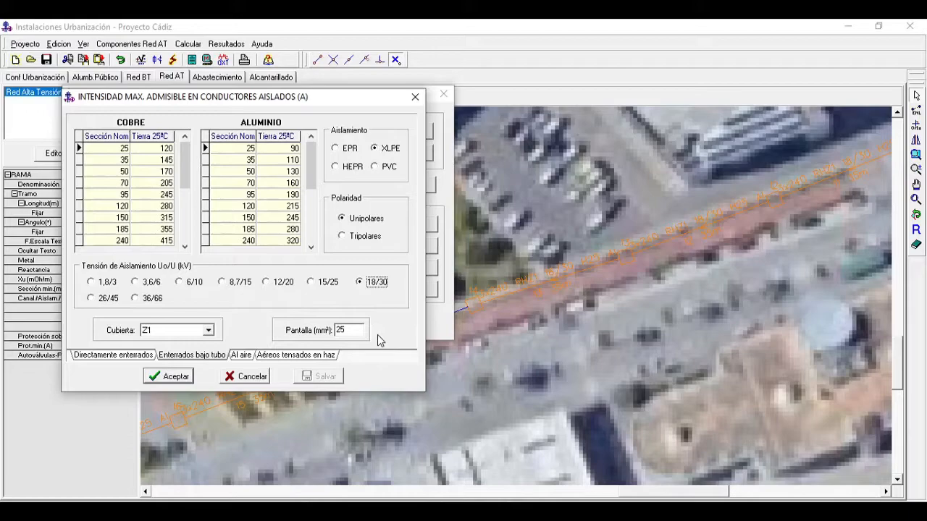
pyautogui.click(415, 96)
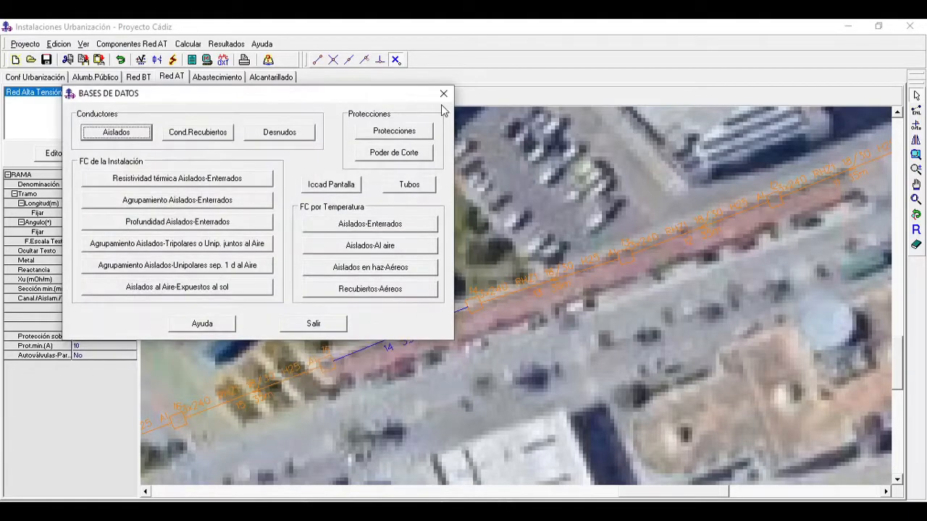
# Step: Examine the RedAT database table of admissible short-circuit currents in the cable screen, then leave the databases
pyautogui.click(337, 186)
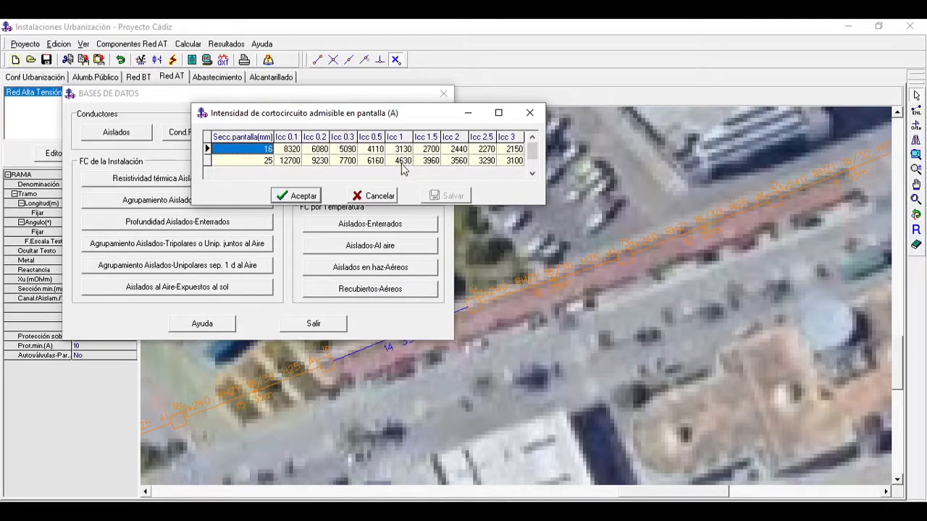
pyautogui.click(296, 197)
pyautogui.click(314, 324)
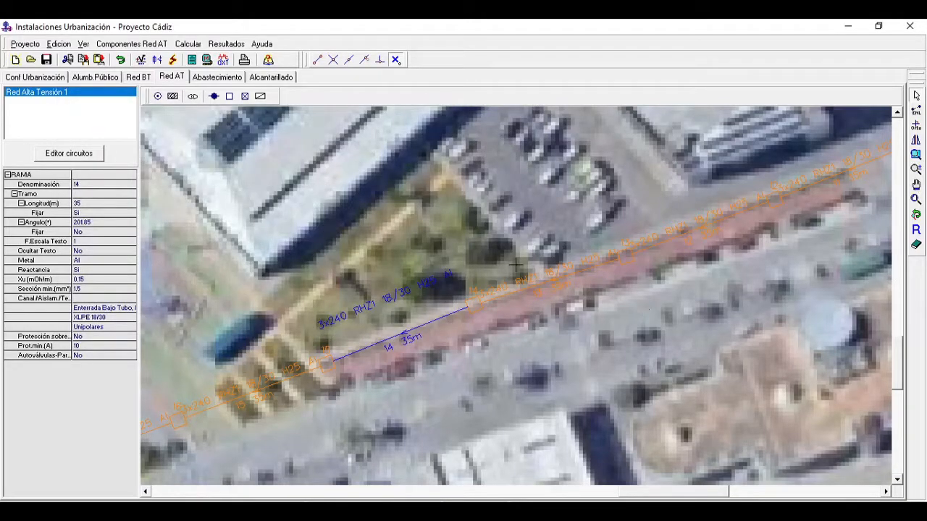
# Step: Move branch 14's cable label back down next to its line
pyautogui.click(372, 305)
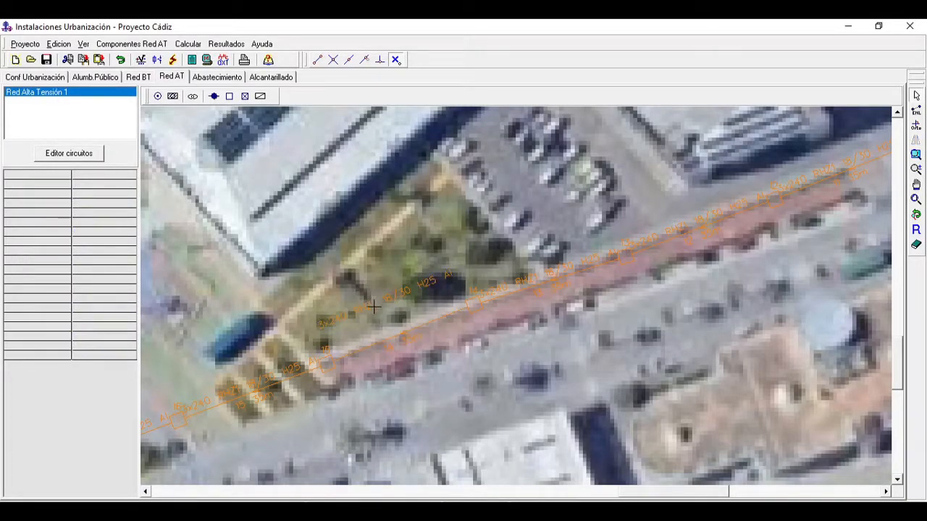
pyautogui.click(400, 330)
pyautogui.moveTo(373, 307); pyautogui.dragTo(385, 331)
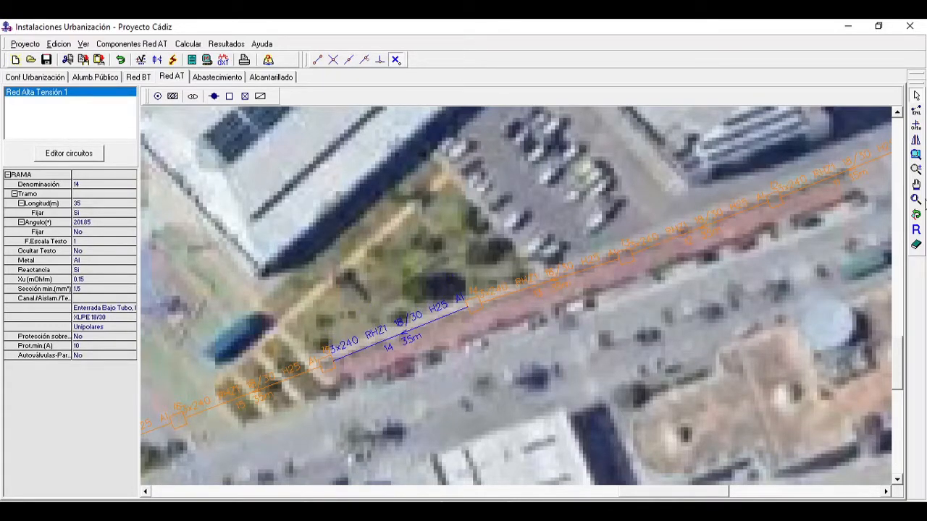
# Step: Run the short-circuit protection calculation with section updating set to "No, sólo informar", keeping the other general data, and dismiss the message
pyautogui.click(917, 200)
pyautogui.click(190, 45)
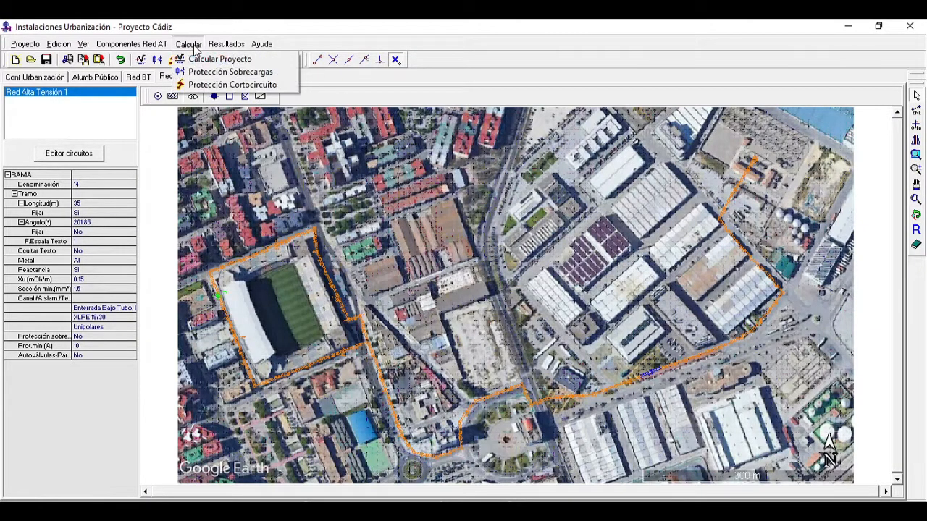
pyautogui.click(230, 85)
pyautogui.moveTo(255, 96); pyautogui.dragTo(505, 158)
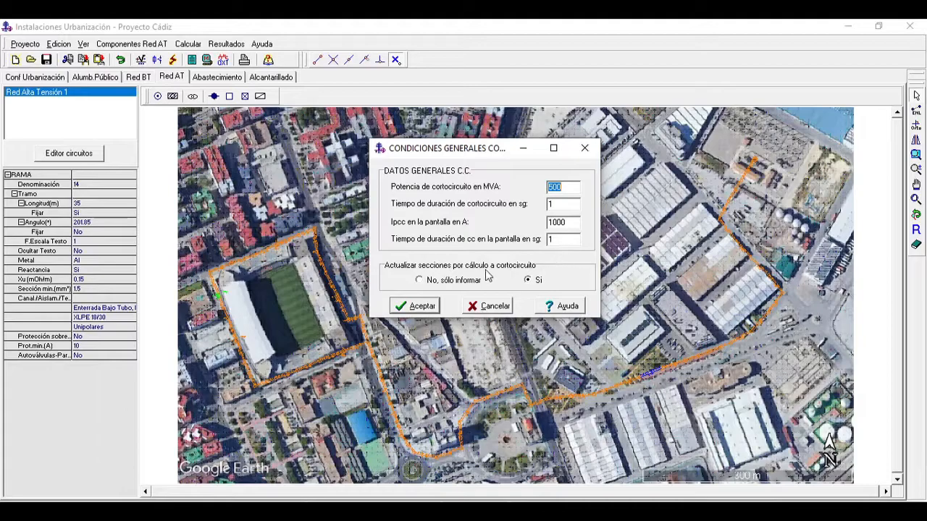
pyautogui.click(453, 283)
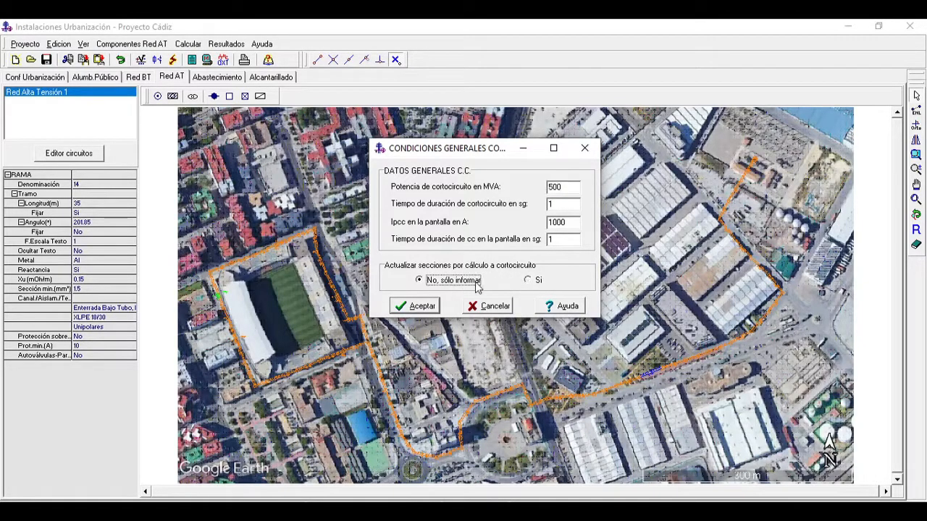
pyautogui.click(414, 307)
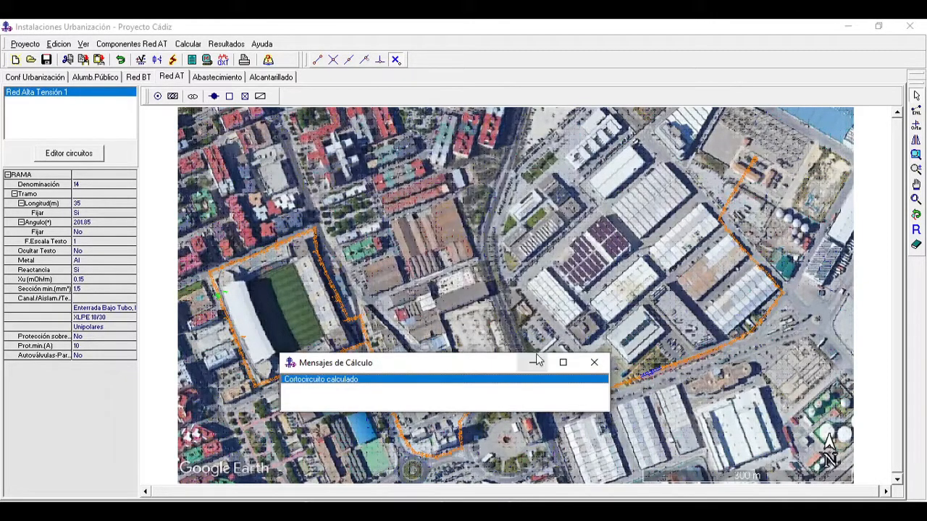
pyautogui.click(594, 362)
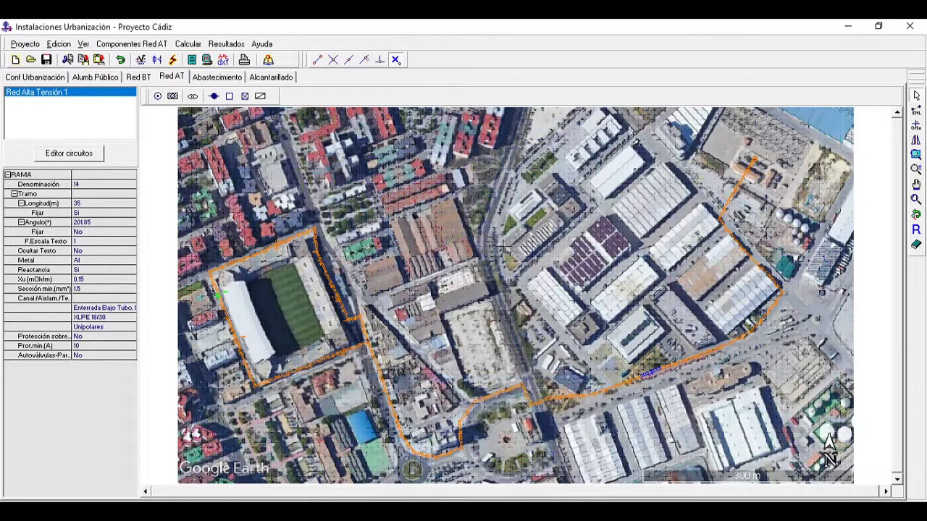
# Step: Review the node results table, enlarged to show voltage drop, voltage and load for all network nodes, and close it
pyautogui.rightClick(504, 247)
pyautogui.click(537, 324)
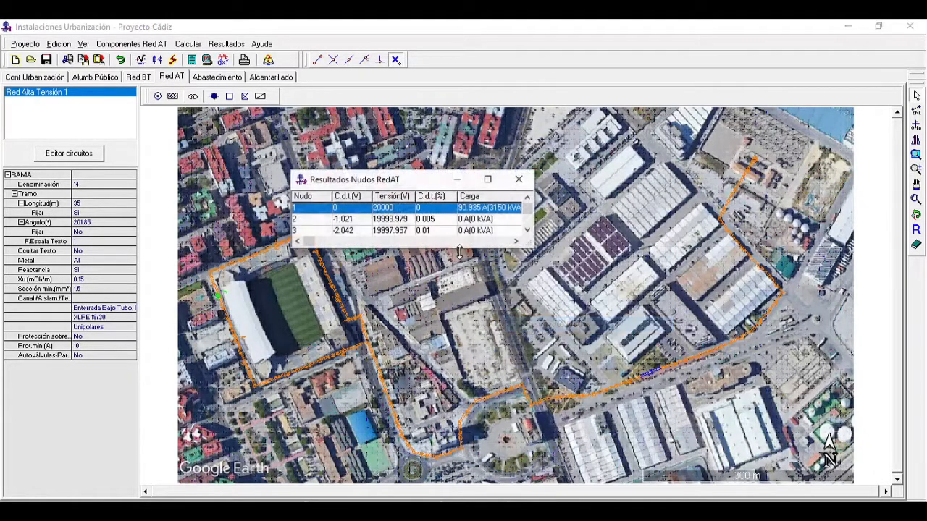
pyautogui.moveTo(527, 242); pyautogui.dragTo(585, 502)
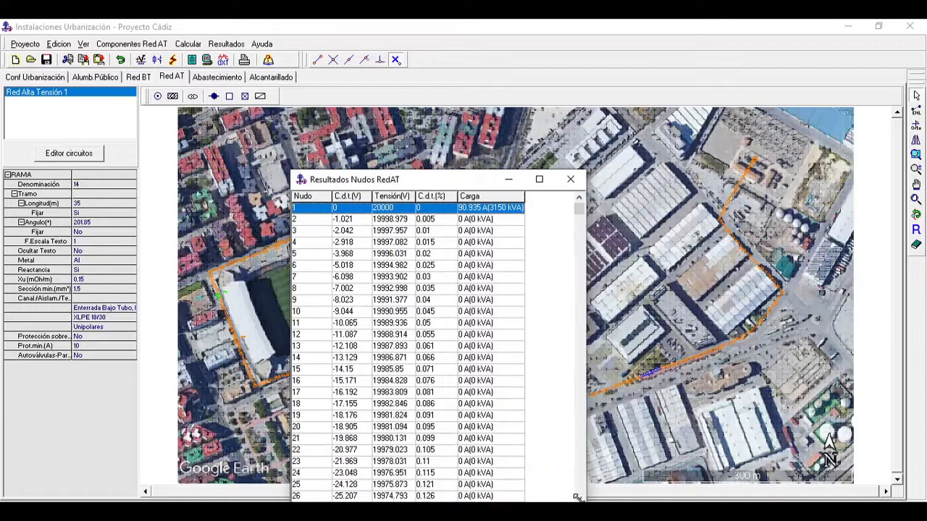
pyautogui.moveTo(437, 181); pyautogui.dragTo(313, 64)
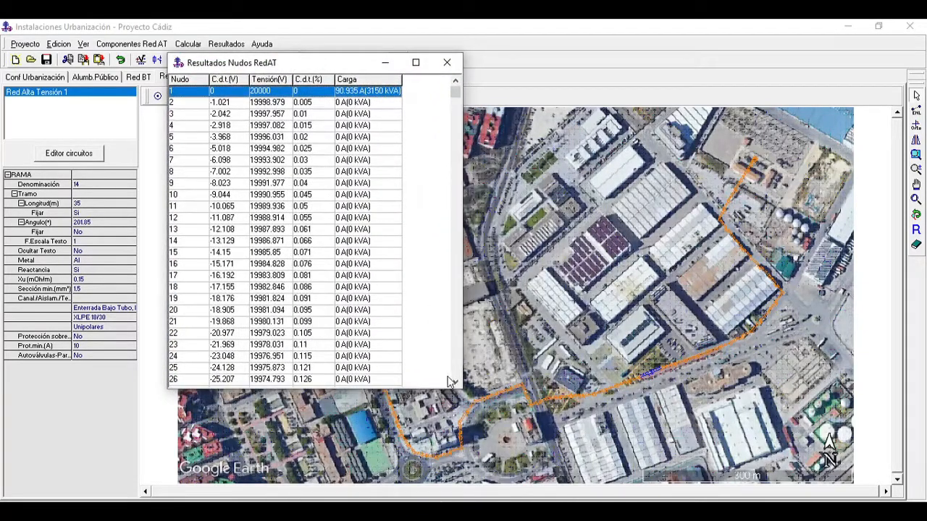
pyautogui.moveTo(458, 389); pyautogui.dragTo(458, 502)
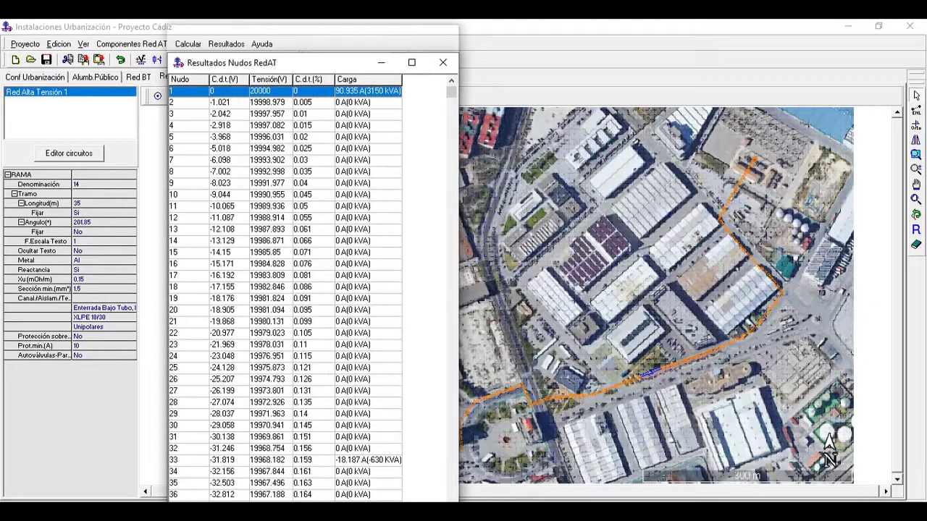
pyautogui.moveTo(457, 56); pyautogui.dragTo(458, 22)
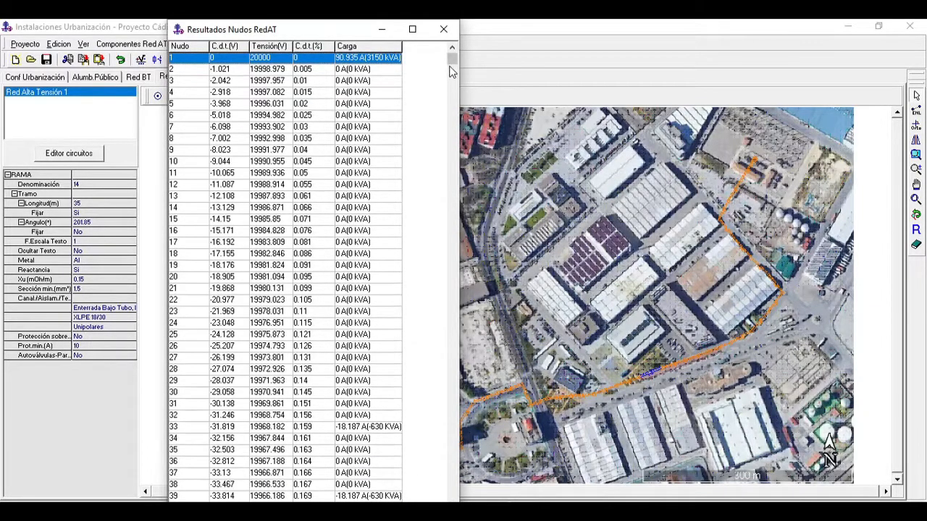
pyautogui.click(452, 88)
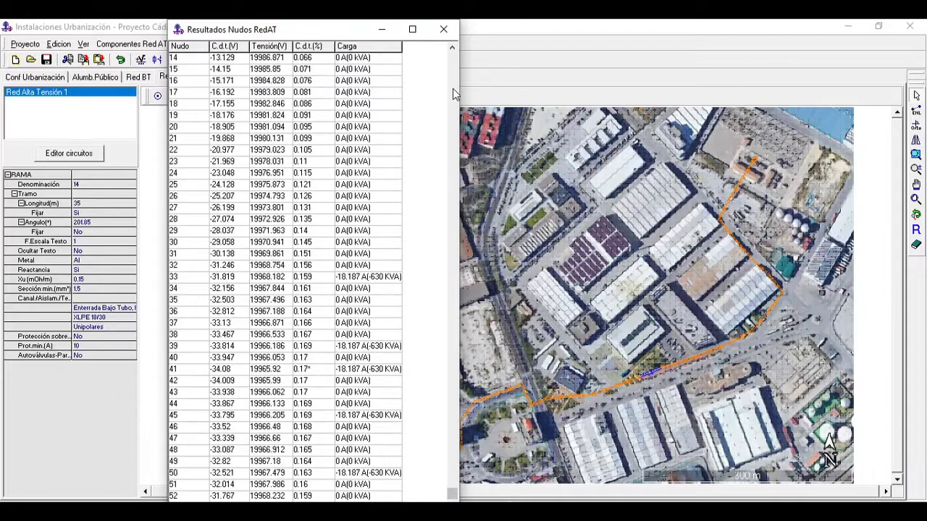
pyautogui.click(452, 89)
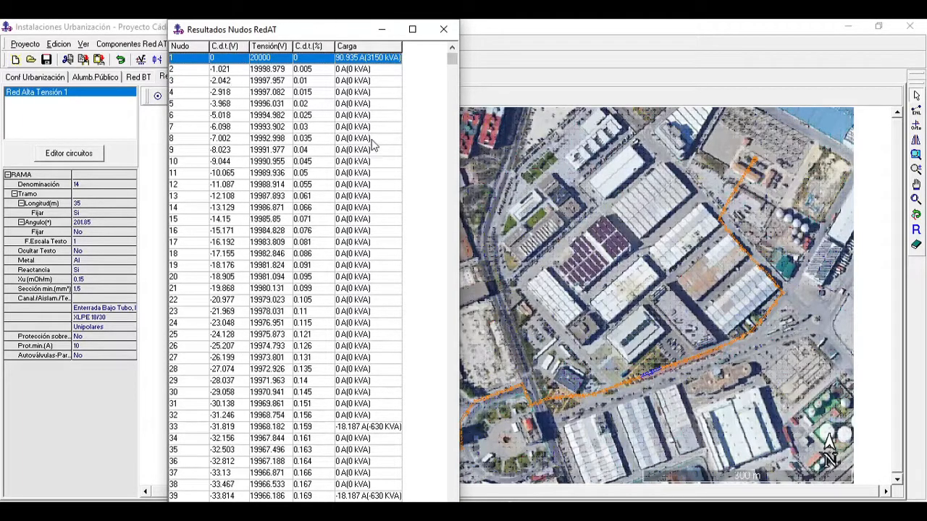
pyautogui.click(443, 29)
# Step: Review the line results table, enlarged to show currents, sections and admissible currents for all branches, and close it
pyautogui.rightClick(439, 151)
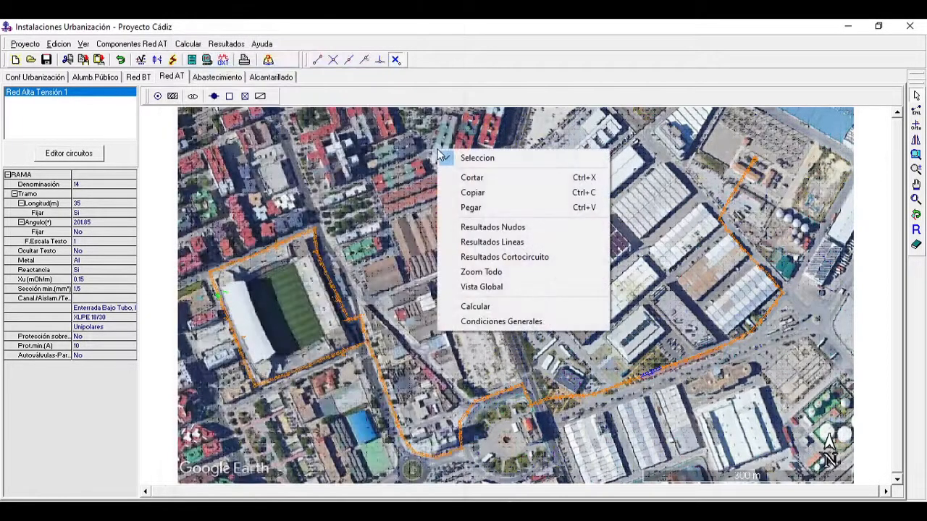
pyautogui.click(500, 243)
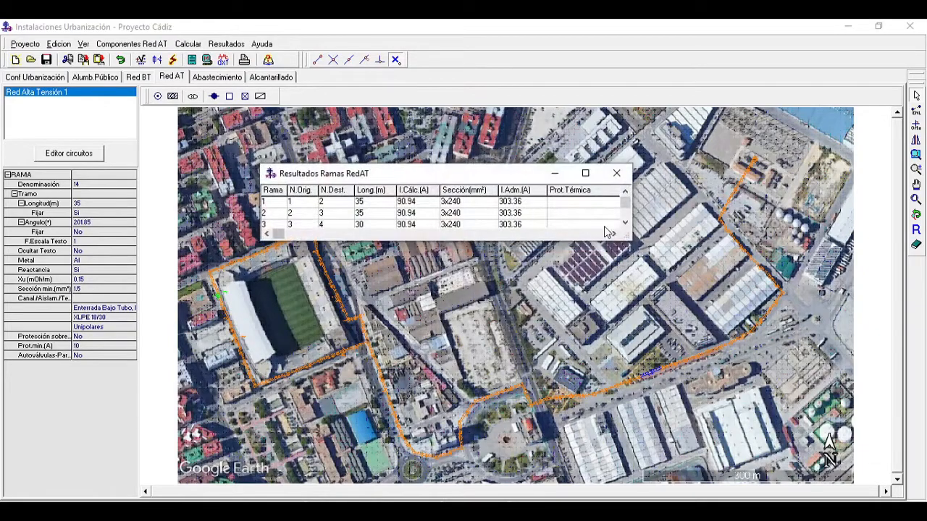
pyautogui.moveTo(630, 243); pyautogui.dragTo(737, 509)
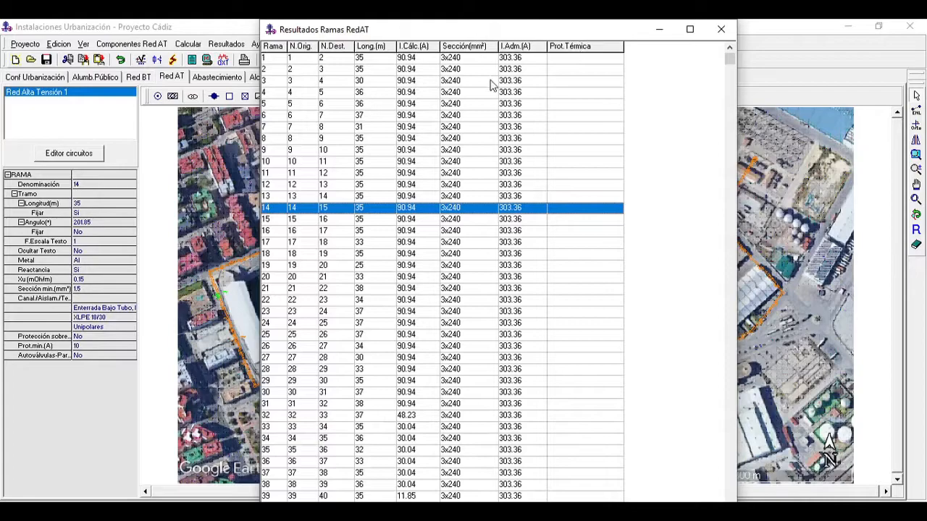
pyautogui.click(729, 158)
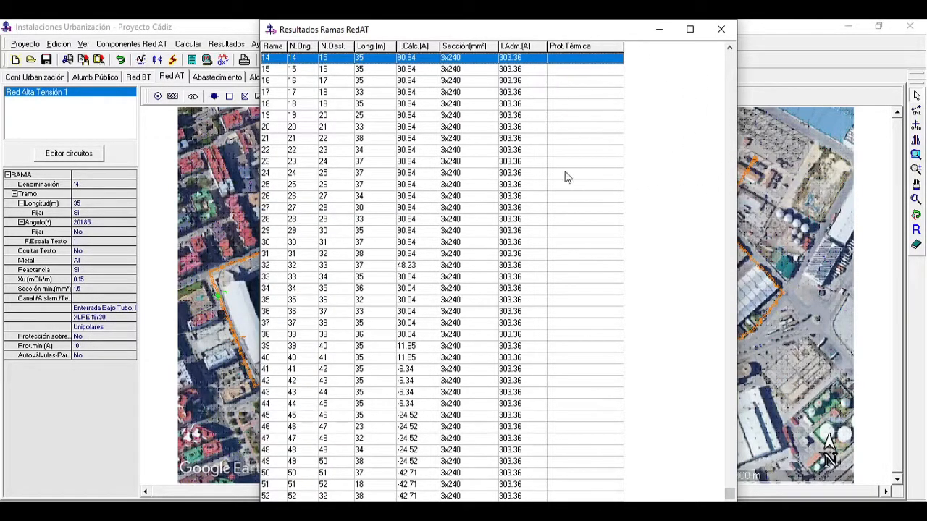
pyautogui.click(730, 282)
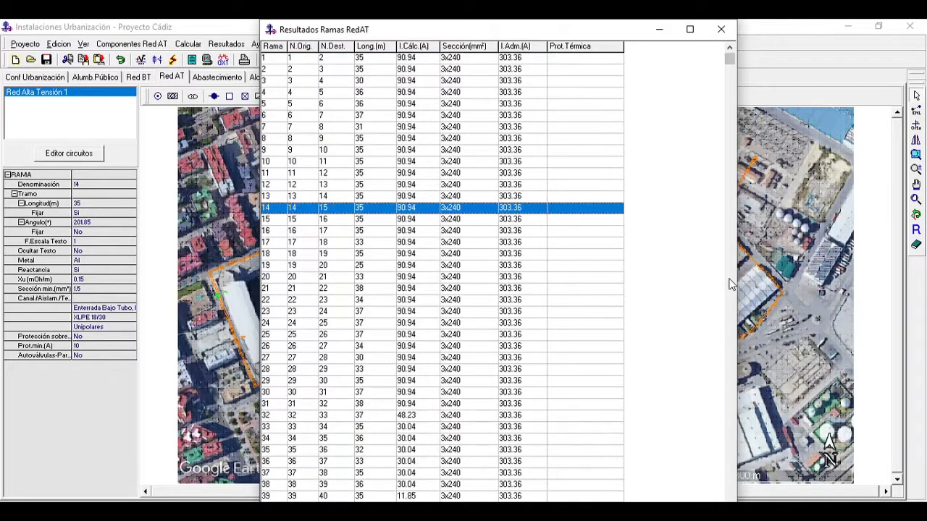
pyautogui.click(720, 29)
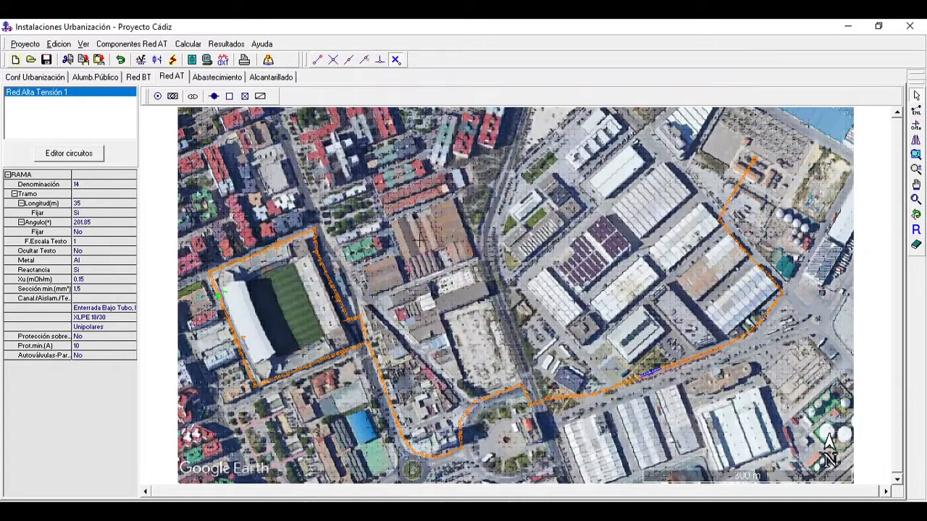
# Step: Open the calculation annex (Anexo de Cálculo) and review its formulas, line results table and node results table
pyautogui.click(217, 45)
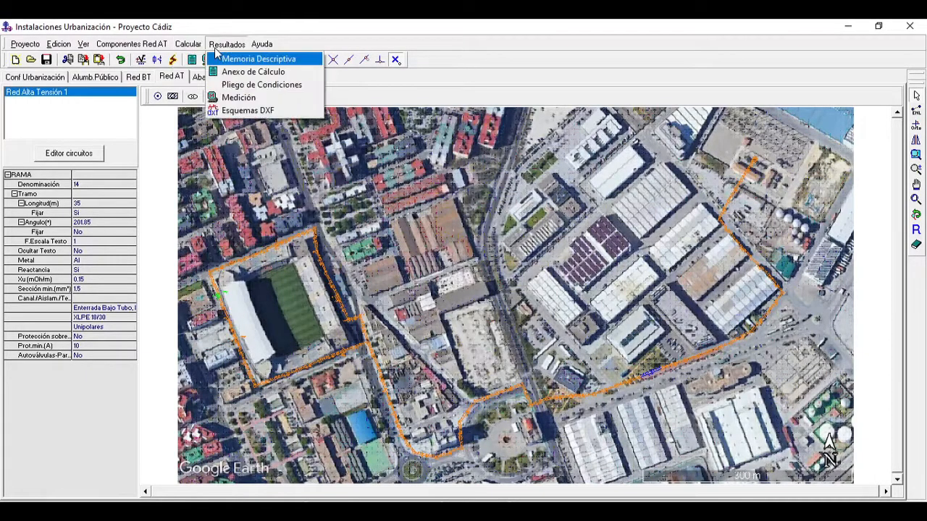
pyautogui.click(242, 72)
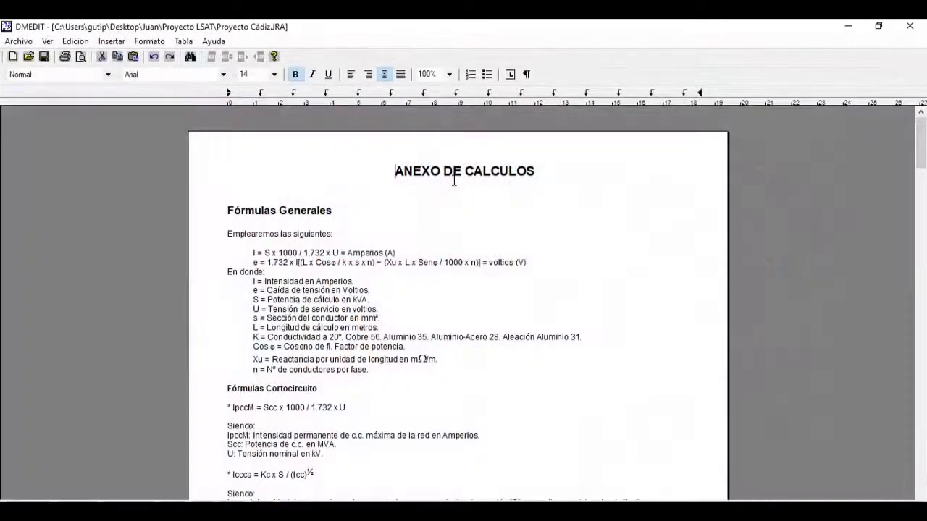
pyautogui.moveTo(925, 135); pyautogui.dragTo(921, 214)
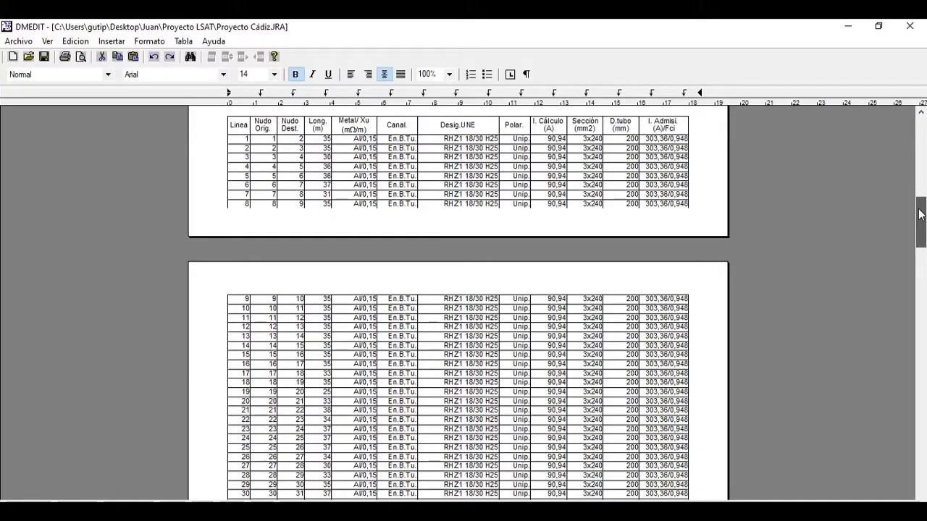
pyautogui.moveTo(921, 214); pyautogui.dragTo(922, 280)
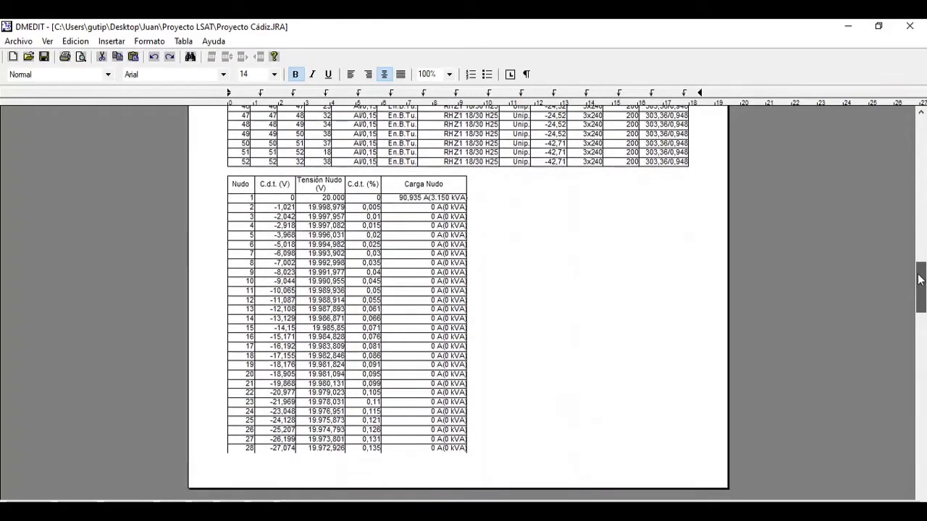
pyautogui.moveTo(921, 280); pyautogui.dragTo(916, 326)
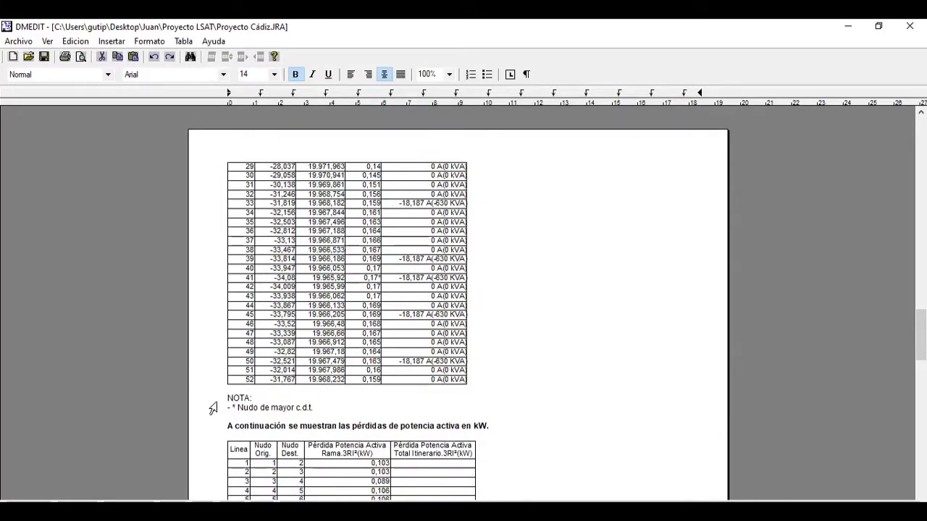
# Step: Check the note on the node with the greatest voltage drop against the asterisked percentage value for node 41
pyautogui.moveTo(239, 410); pyautogui.dragTo(315, 411)
pyautogui.click(287, 417)
pyautogui.moveTo(237, 408); pyautogui.dragTo(319, 410)
pyautogui.click(325, 421)
pyautogui.moveTo(362, 278); pyautogui.dragTo(383, 280)
pyautogui.click(374, 279)
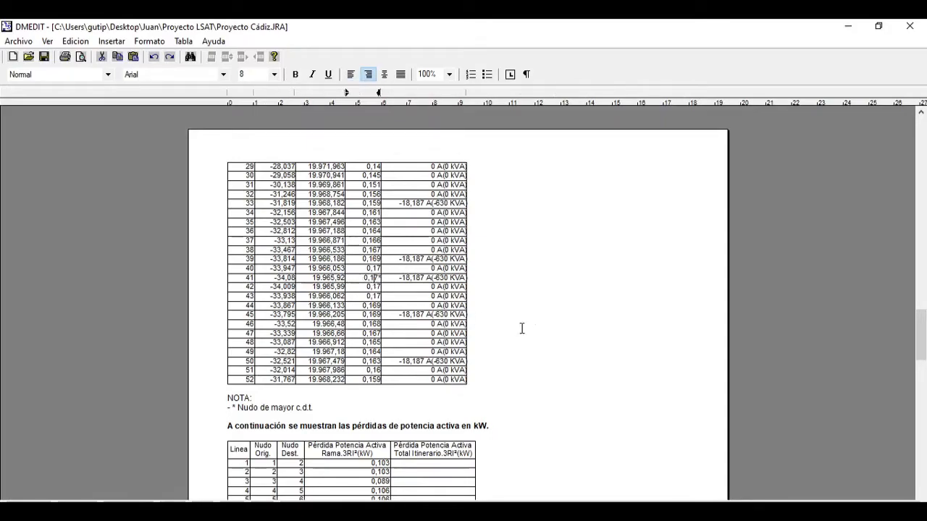
# Step: Review the node voltage drops and the sections that follow in the annex, and close the document
pyautogui.moveTo(922, 346); pyautogui.dragTo(922, 299)
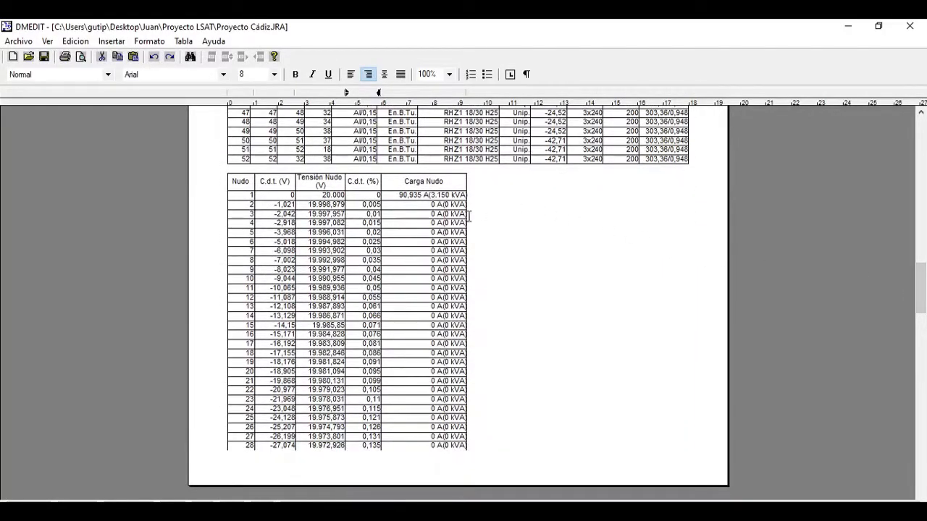
pyautogui.click(925, 346)
pyautogui.moveTo(925, 346); pyautogui.dragTo(921, 372)
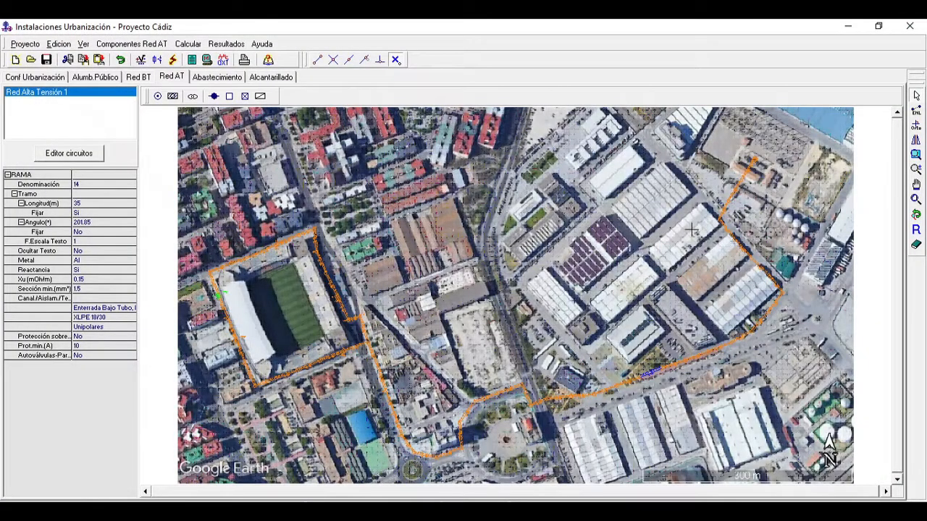
# Step: Try to run the overload protection calculation with the "Informar" option on the closed ring network, and dismiss the message
pyautogui.click(192, 46)
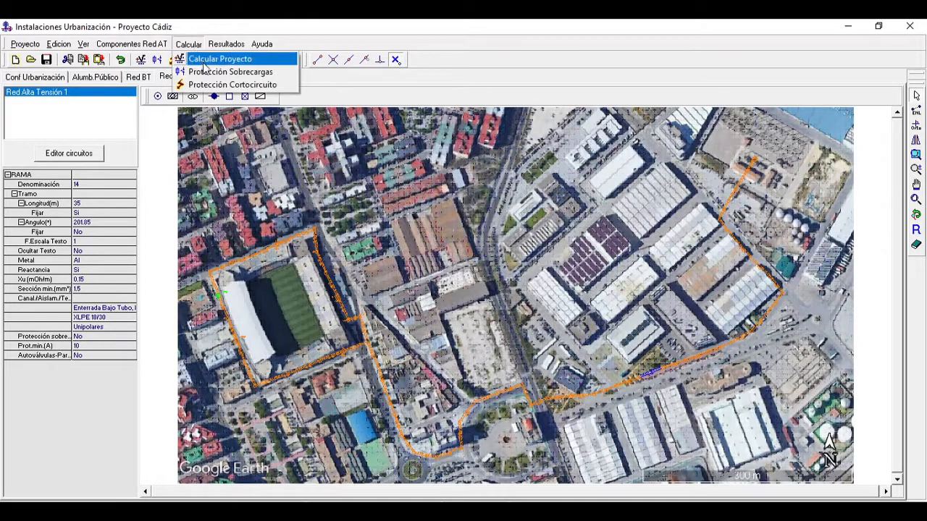
pyautogui.click(230, 70)
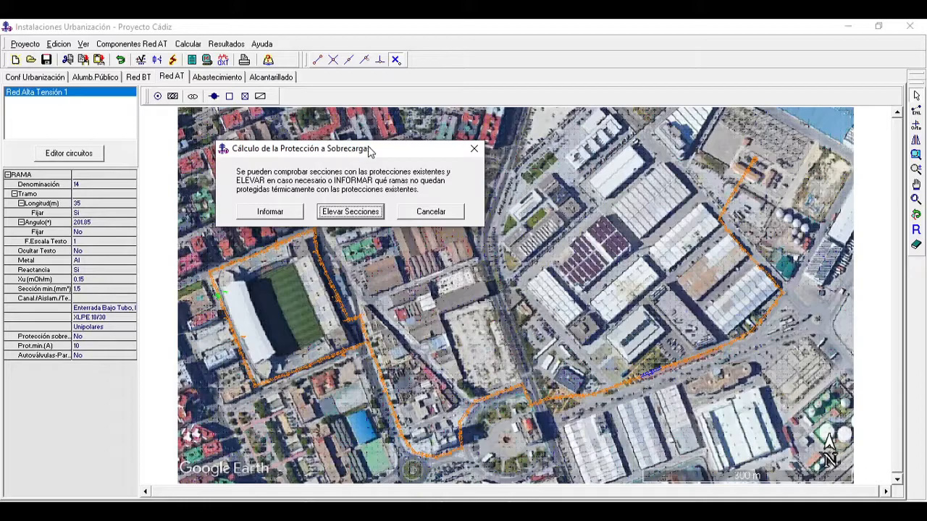
pyautogui.moveTo(369, 151); pyautogui.dragTo(416, 155)
pyautogui.click(320, 213)
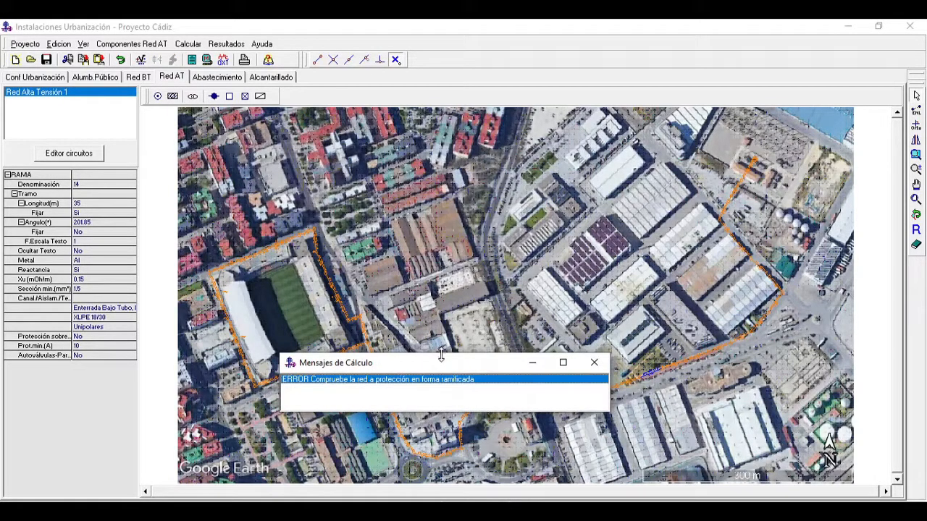
pyautogui.click(593, 364)
# Step: Delete branch 52, the 38 m segment that closes the ring beside the stadium, to make the network branched
pyautogui.click(916, 186)
pyautogui.moveTo(777, 209); pyautogui.dragTo(841, 203)
pyautogui.click(917, 169)
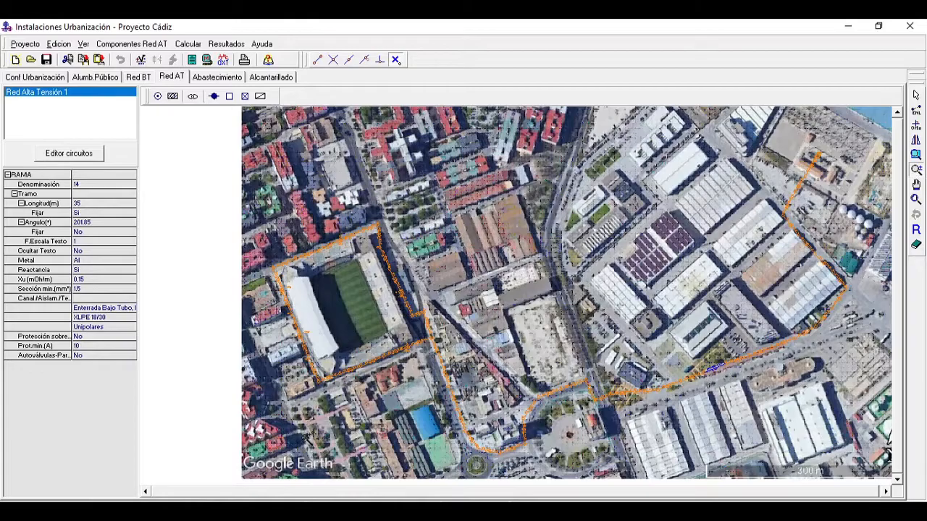
pyautogui.moveTo(305, 443); pyautogui.dragTo(307, 284)
pyautogui.rightClick(382, 351)
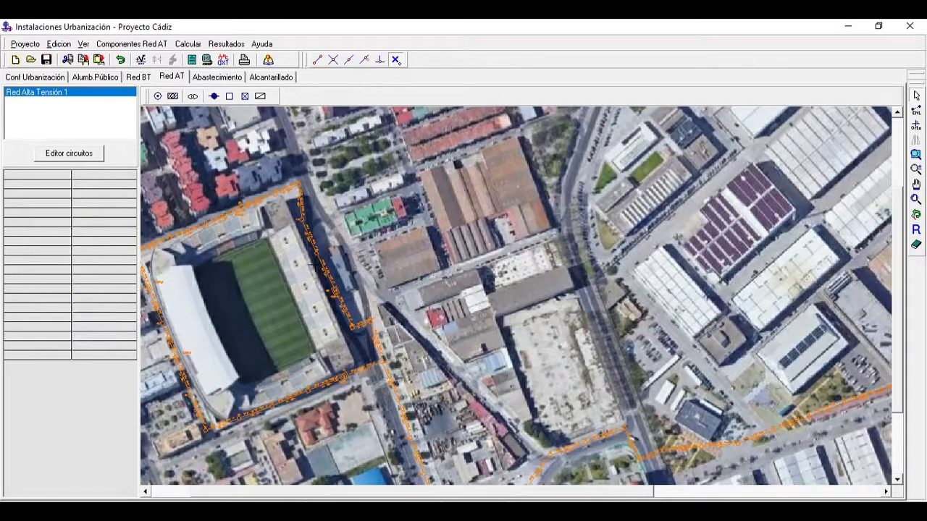
pyautogui.click(916, 169)
pyautogui.moveTo(368, 423); pyautogui.dragTo(371, 247)
pyautogui.click(916, 185)
pyautogui.moveTo(317, 360); pyautogui.dragTo(673, 261)
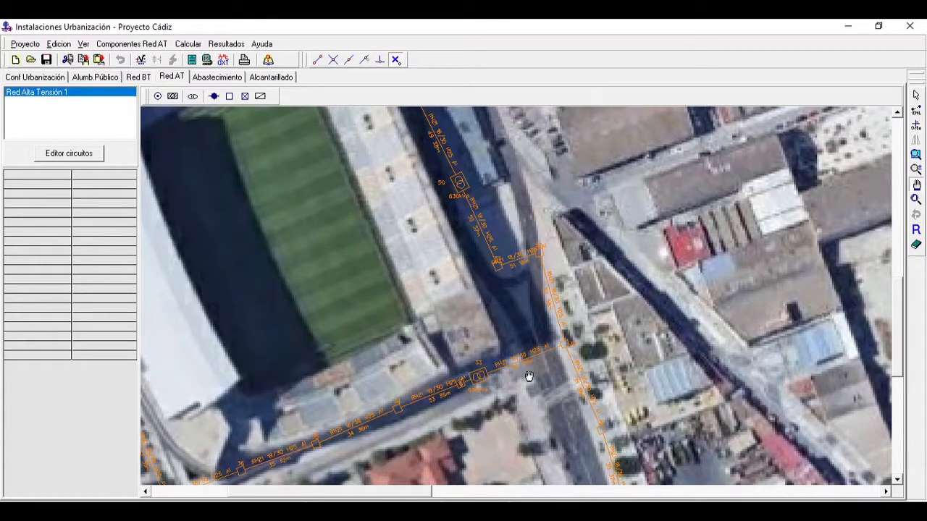
pyautogui.moveTo(529, 377); pyautogui.dragTo(565, 369)
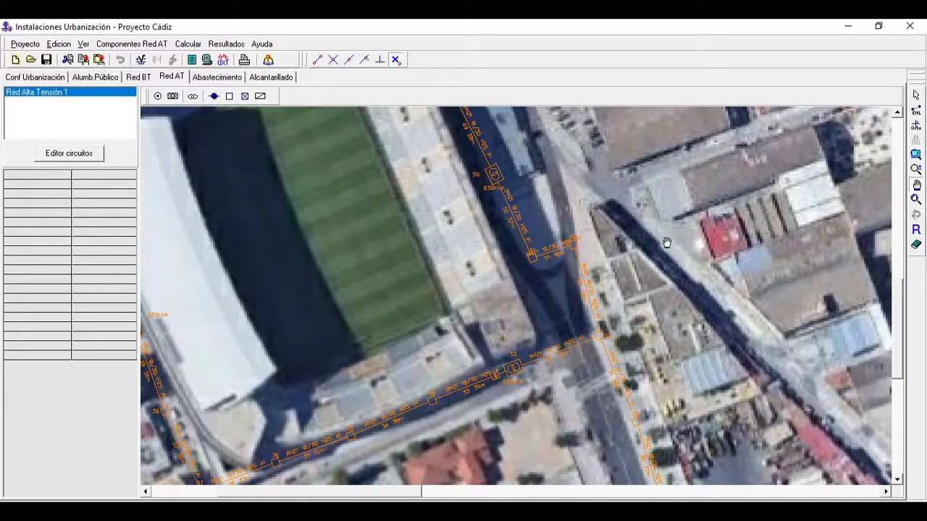
pyautogui.click(916, 95)
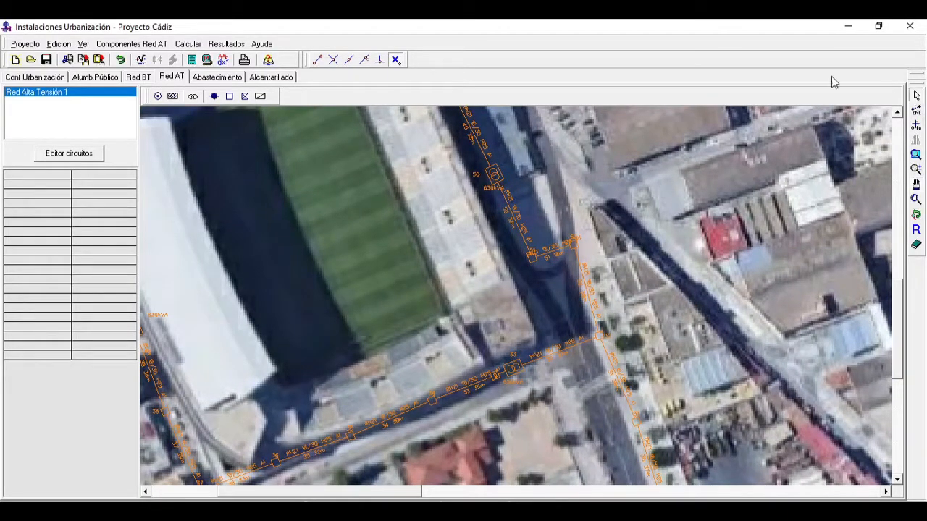
pyautogui.click(576, 270)
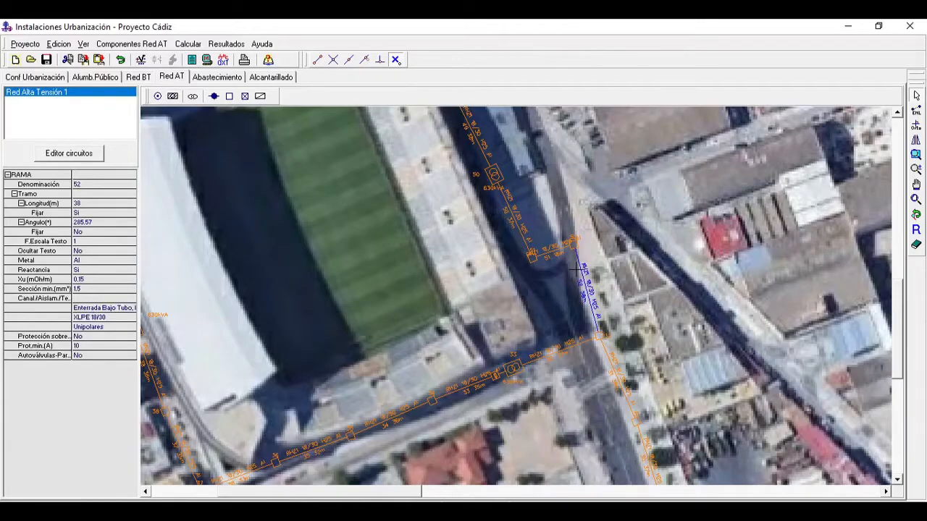
pyautogui.click(916, 245)
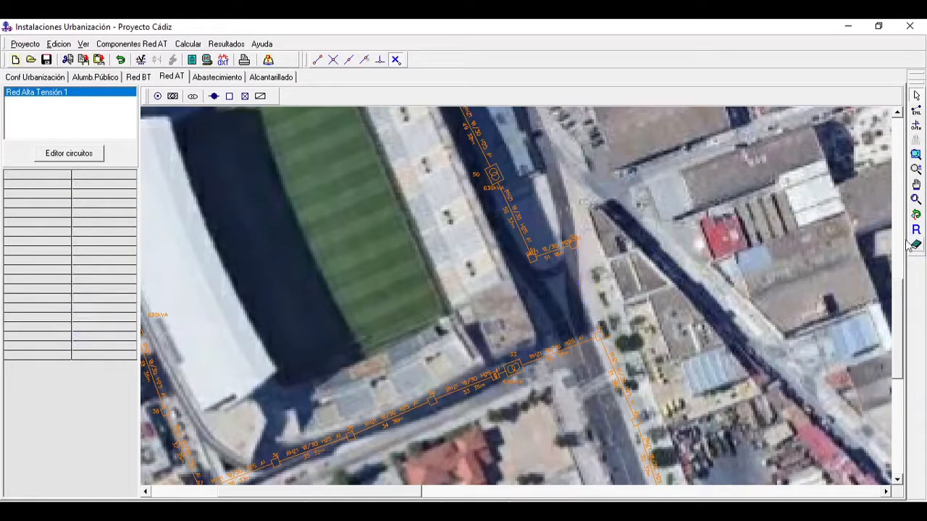
# Step: Recalculate the project and run the overload protection calculation with the "Informar" option, closing each calculation message
pyautogui.click(190, 45)
pyautogui.click(194, 59)
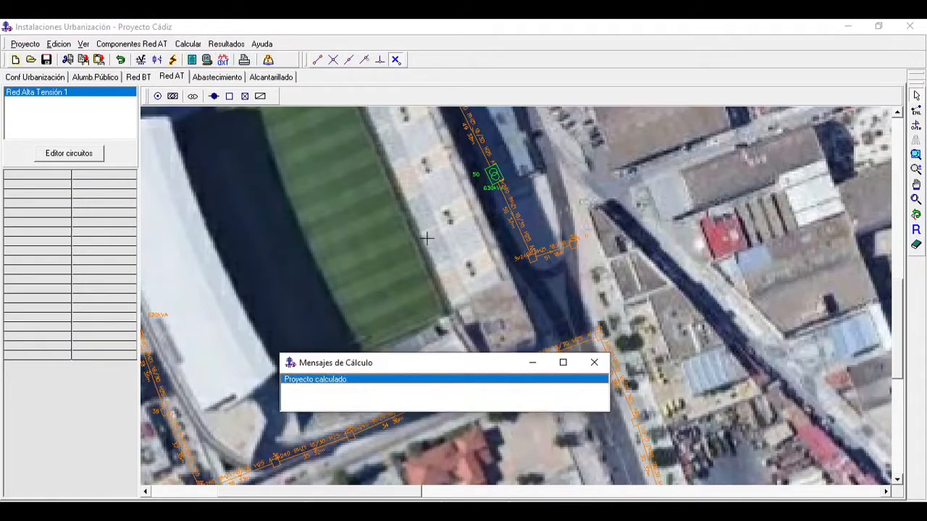
pyautogui.click(594, 362)
pyautogui.click(189, 44)
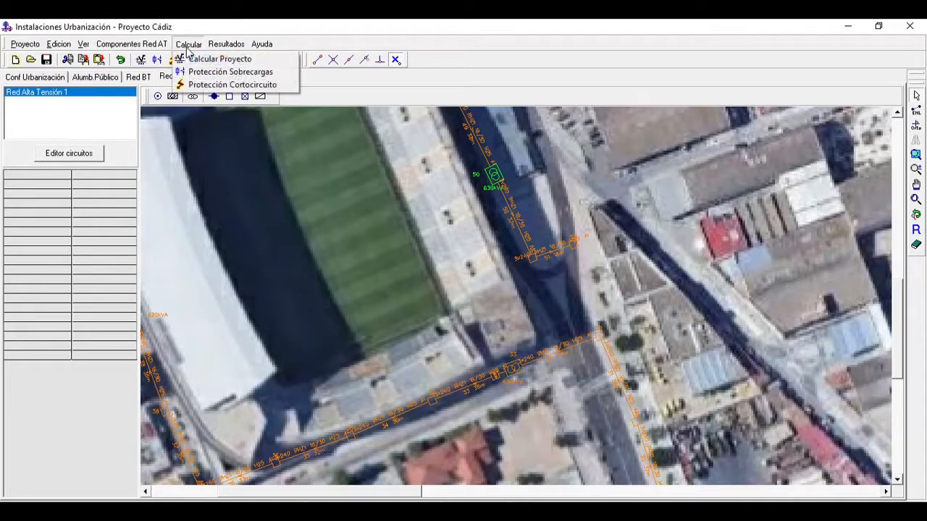
pyautogui.click(205, 72)
pyautogui.click(293, 208)
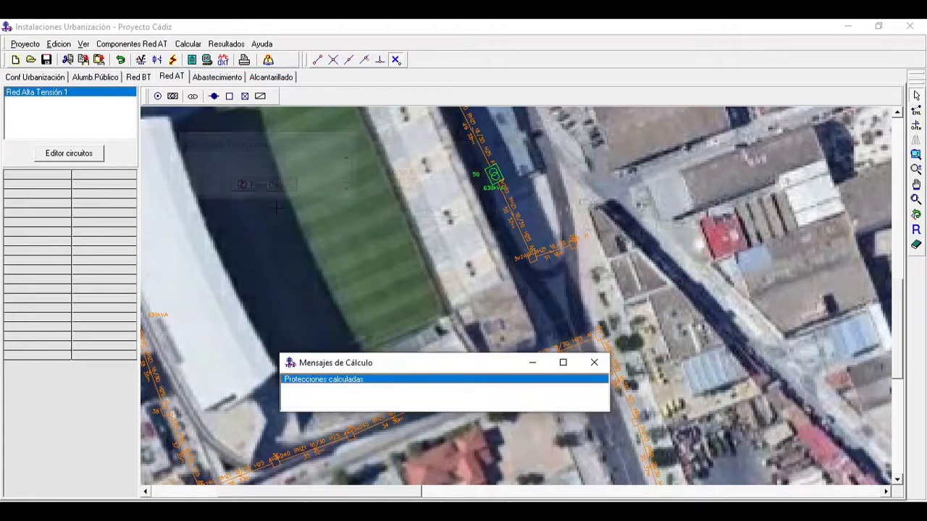
pyautogui.click(594, 362)
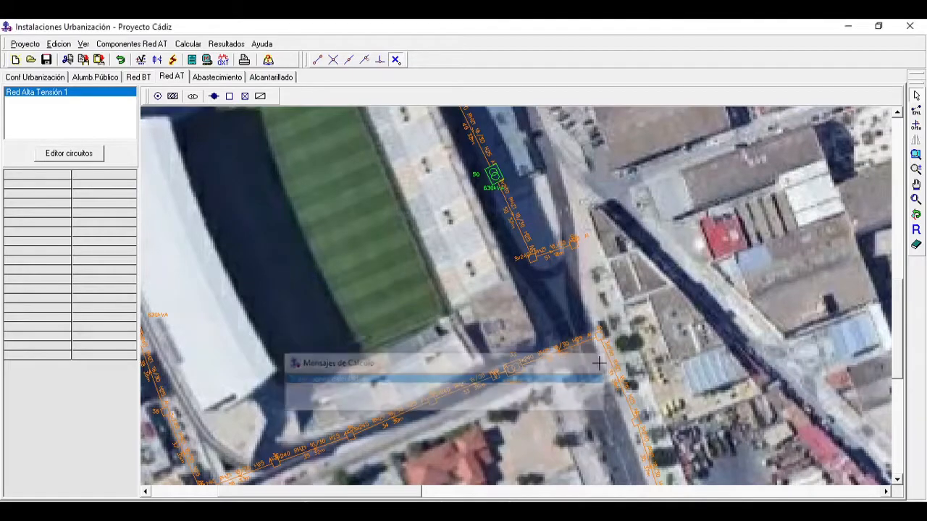
# Step: Open the calculation annex again, review the protection results table with fuses and circuit breakers, close it and show the whole network
pyautogui.click(226, 44)
pyautogui.click(243, 70)
pyautogui.moveTo(923, 139); pyautogui.dragTo(925, 402)
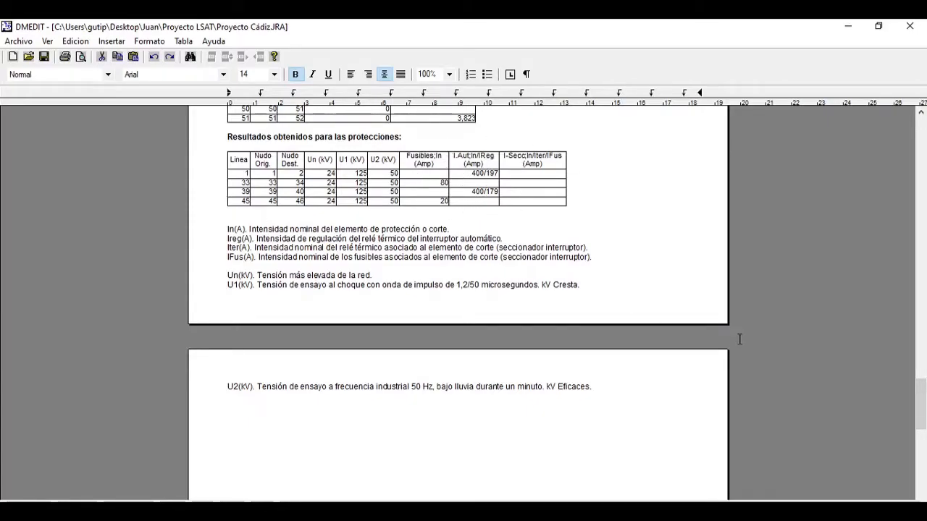
pyautogui.moveTo(922, 412)
pyautogui.mouseDown()
pyautogui.moveTo(922, 456)
pyautogui.moveTo(923, 404)
pyautogui.mouseUp()
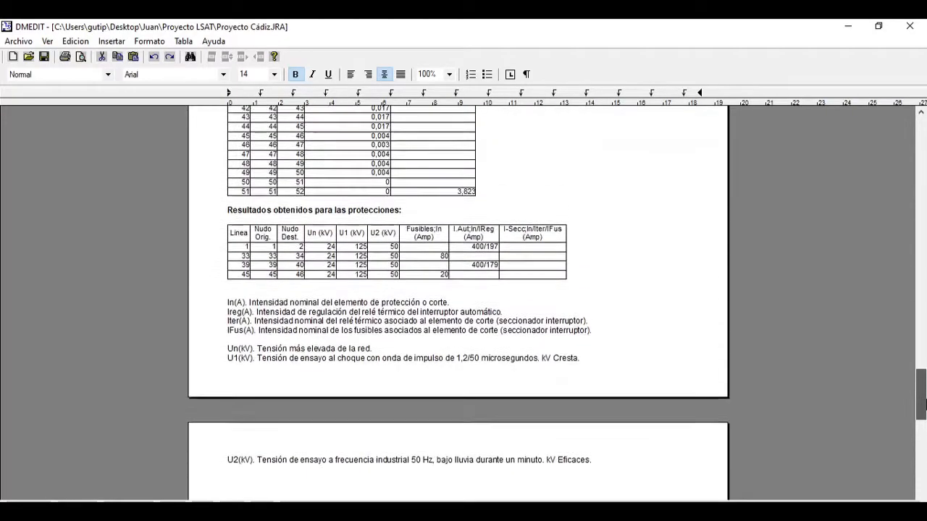
pyautogui.click(909, 26)
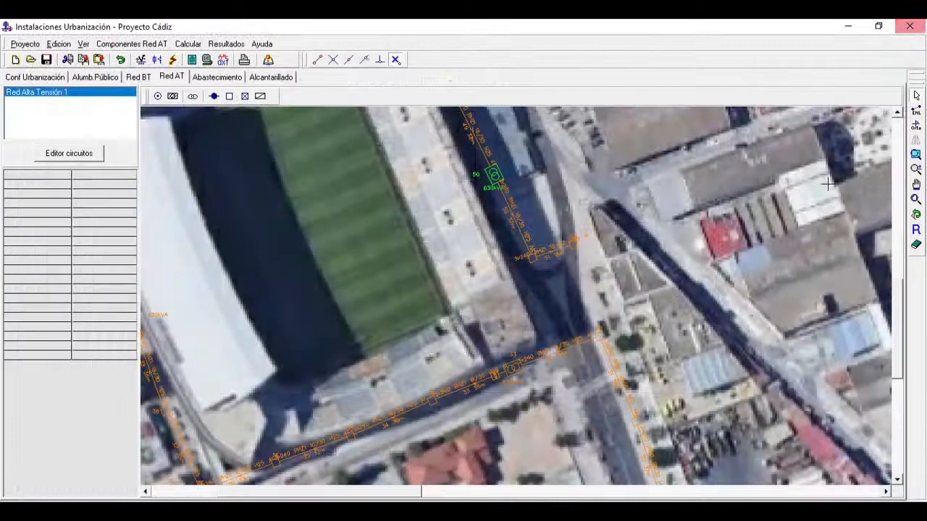
pyautogui.click(916, 199)
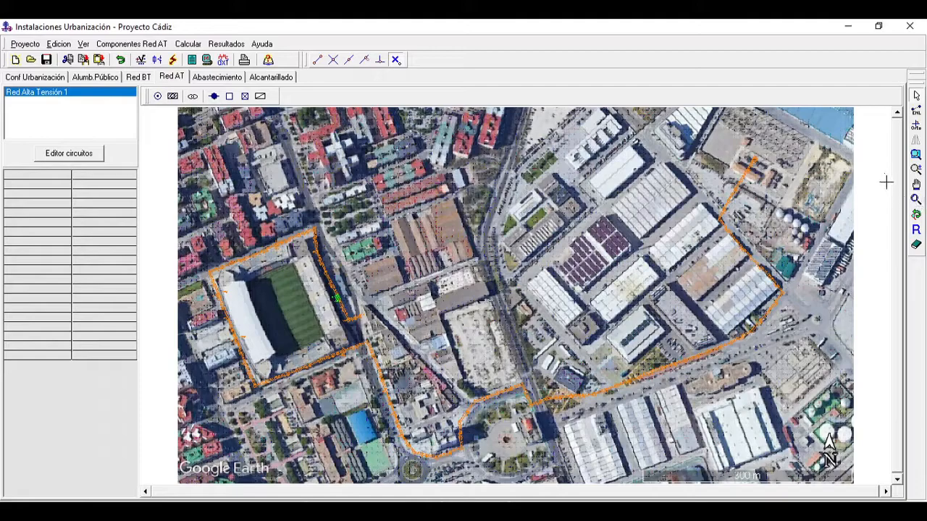